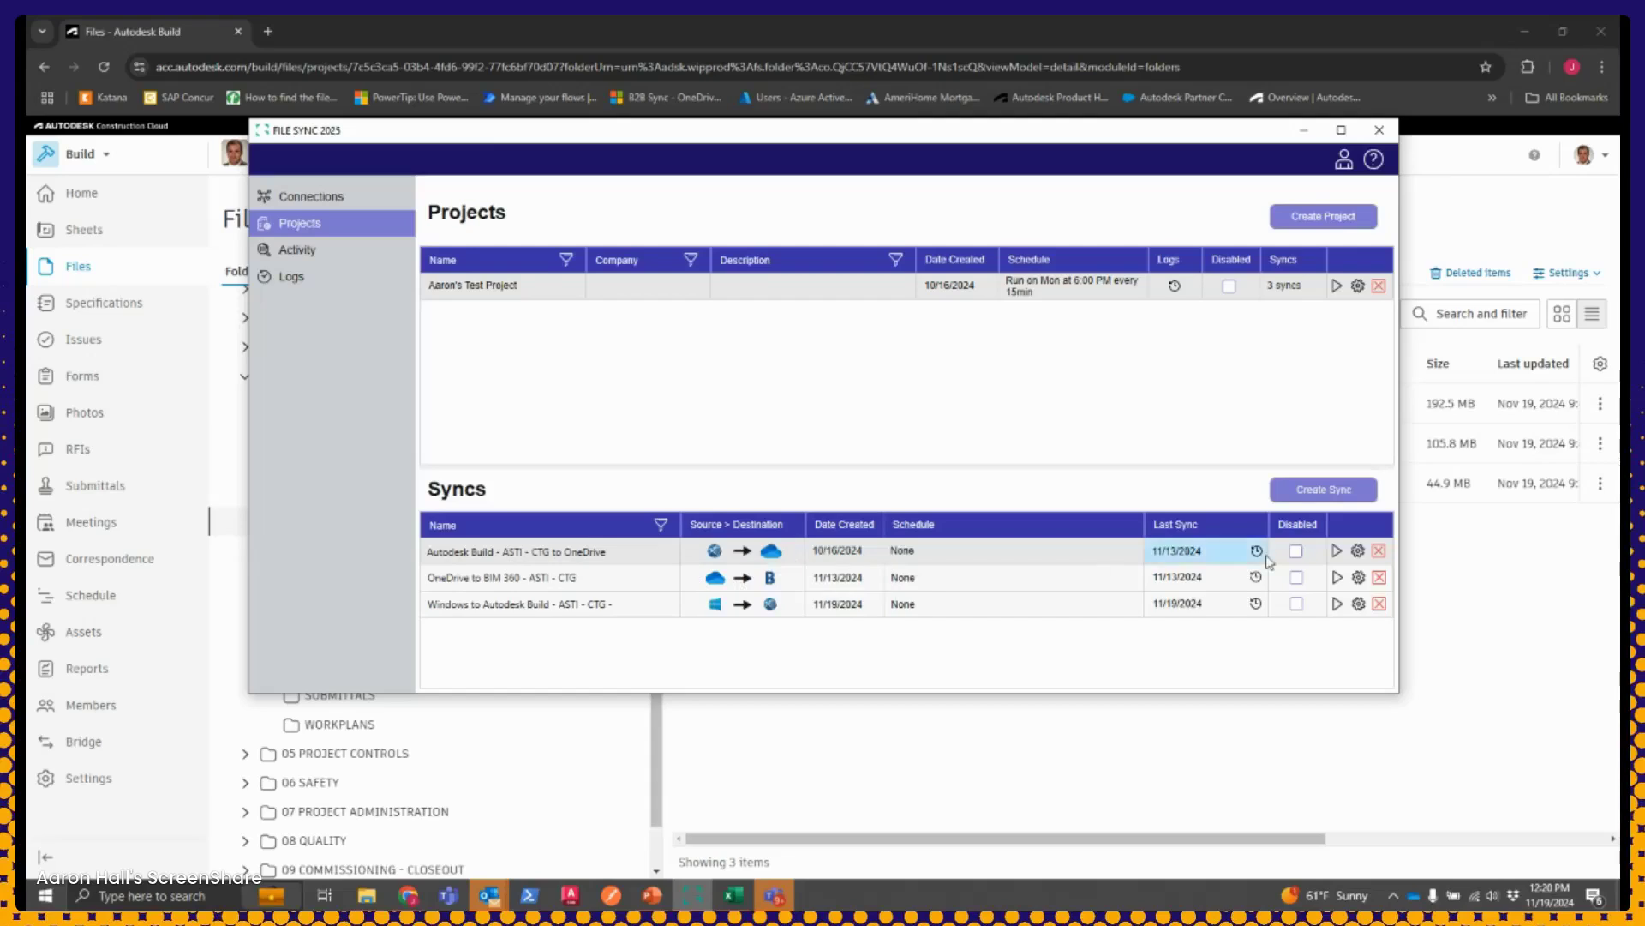
# Open the settings of the Autodesk Build to OneDrive sync and try excluding the RVT and other Revit file types
pyautogui.click(1358, 552)
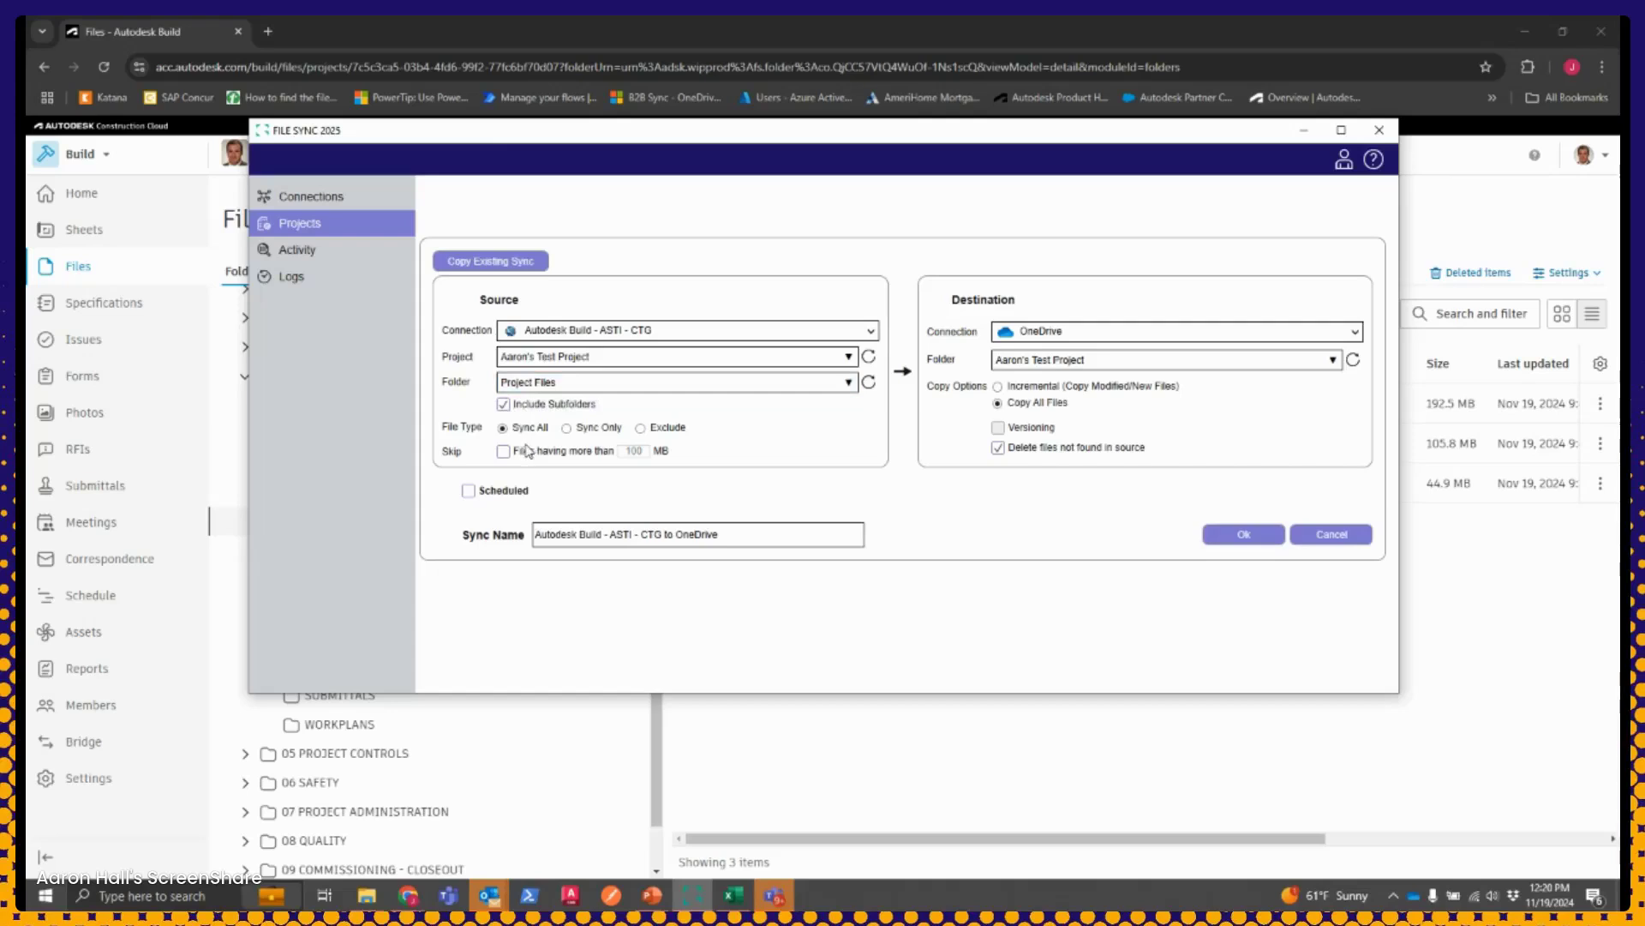
pyautogui.click(641, 428)
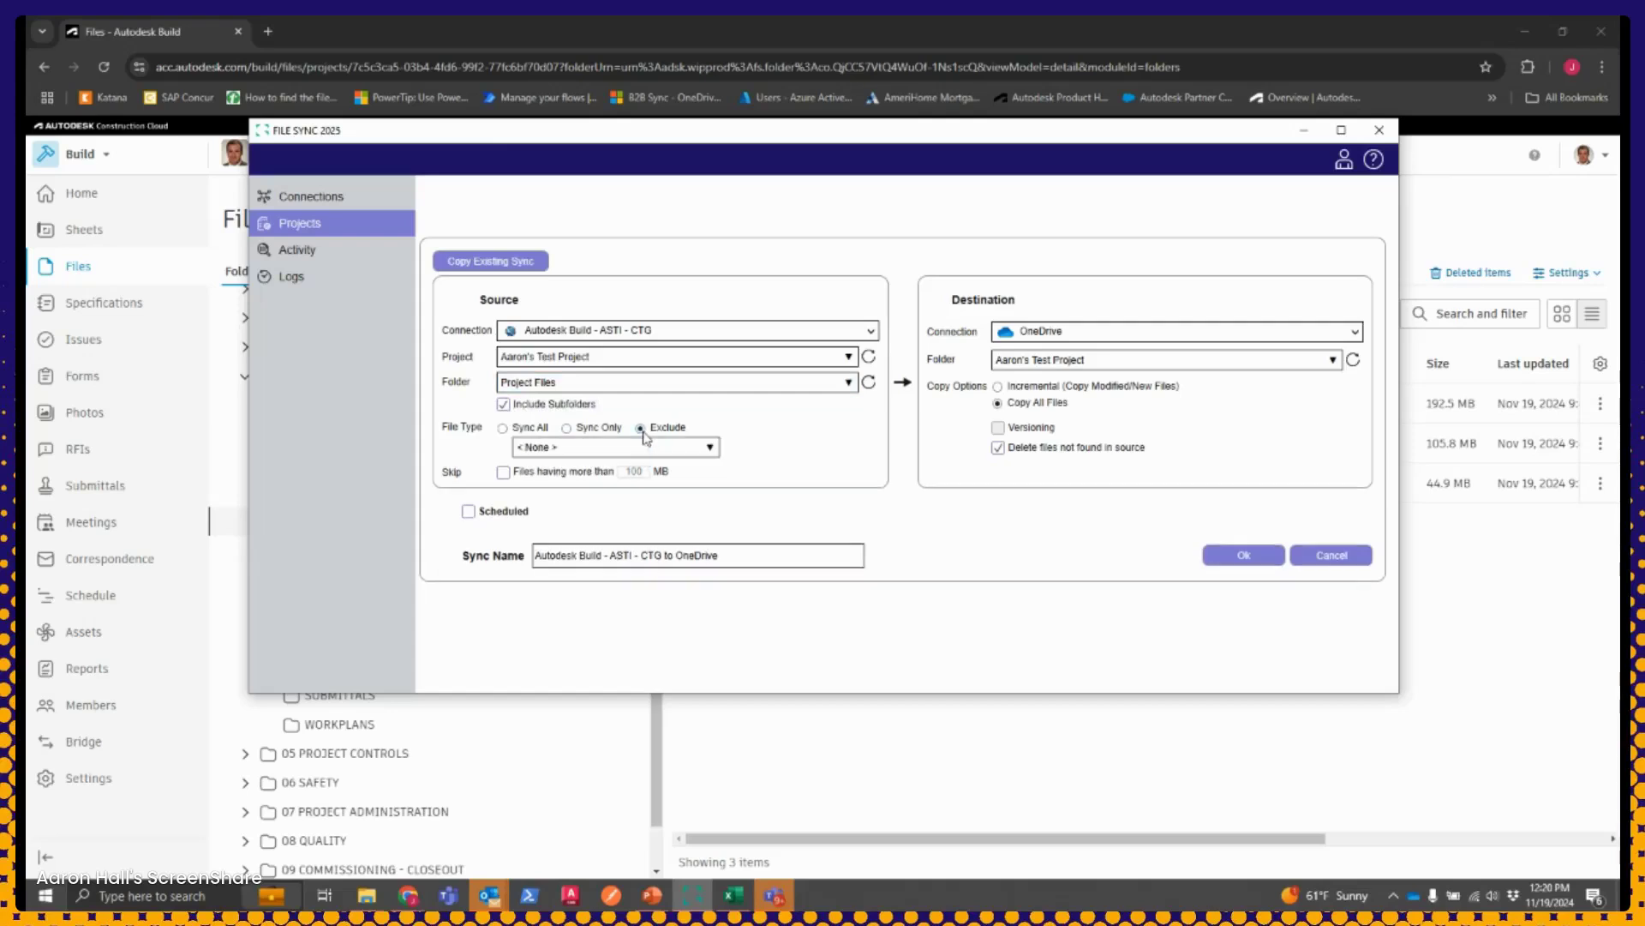
pyautogui.click(644, 446)
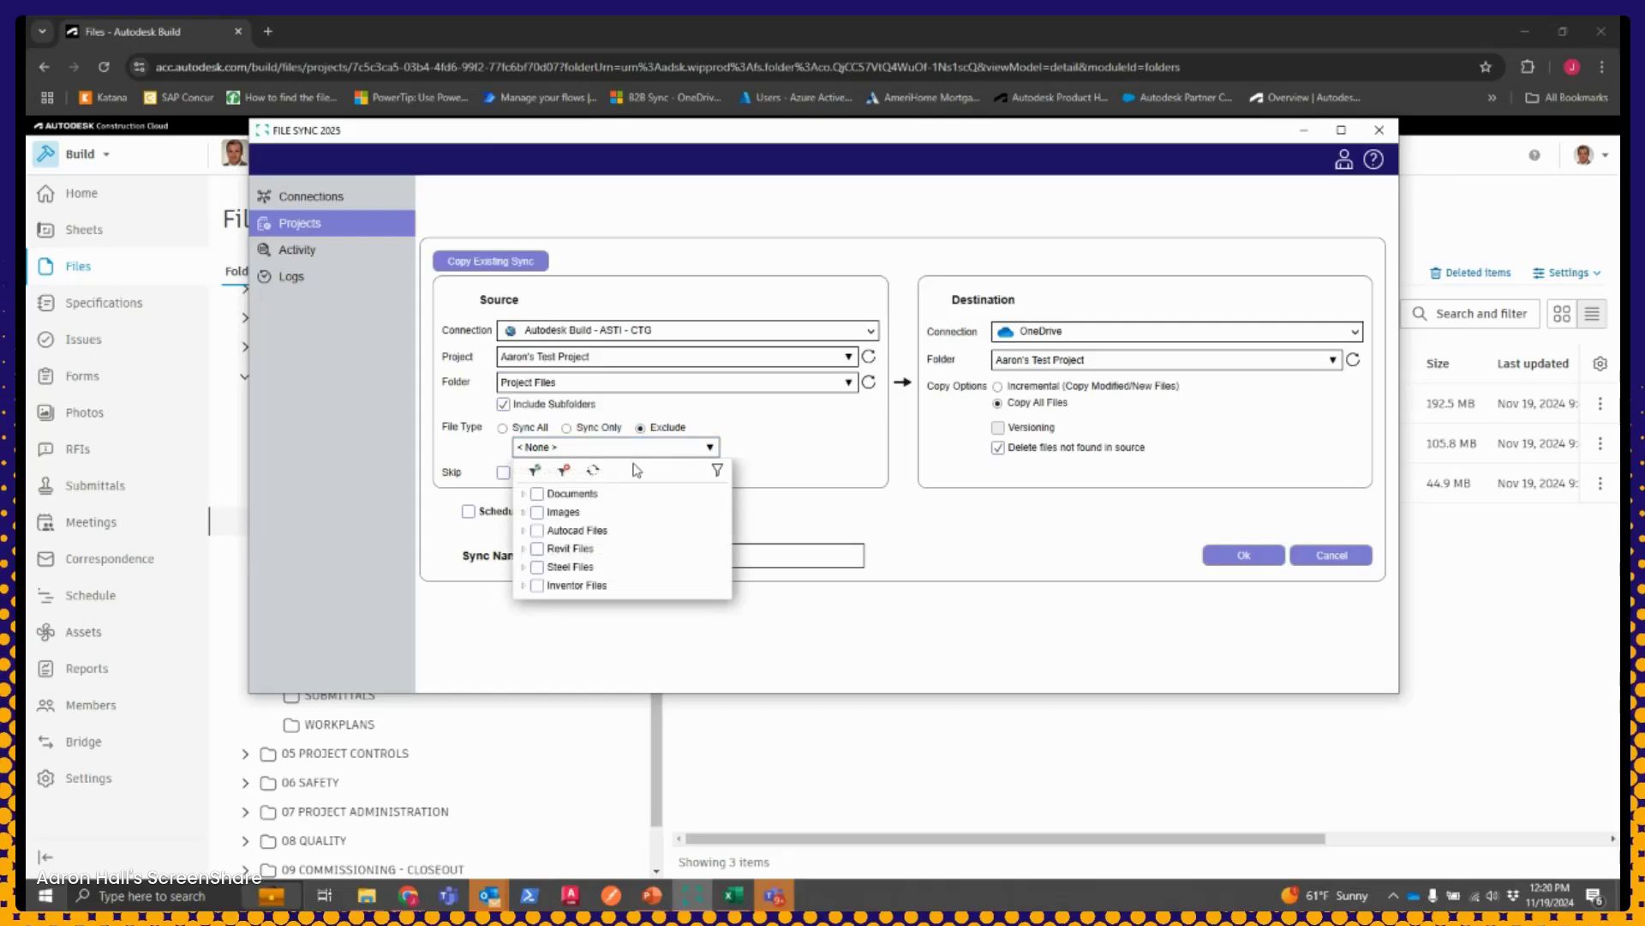
pyautogui.click(523, 548)
pyautogui.click(553, 566)
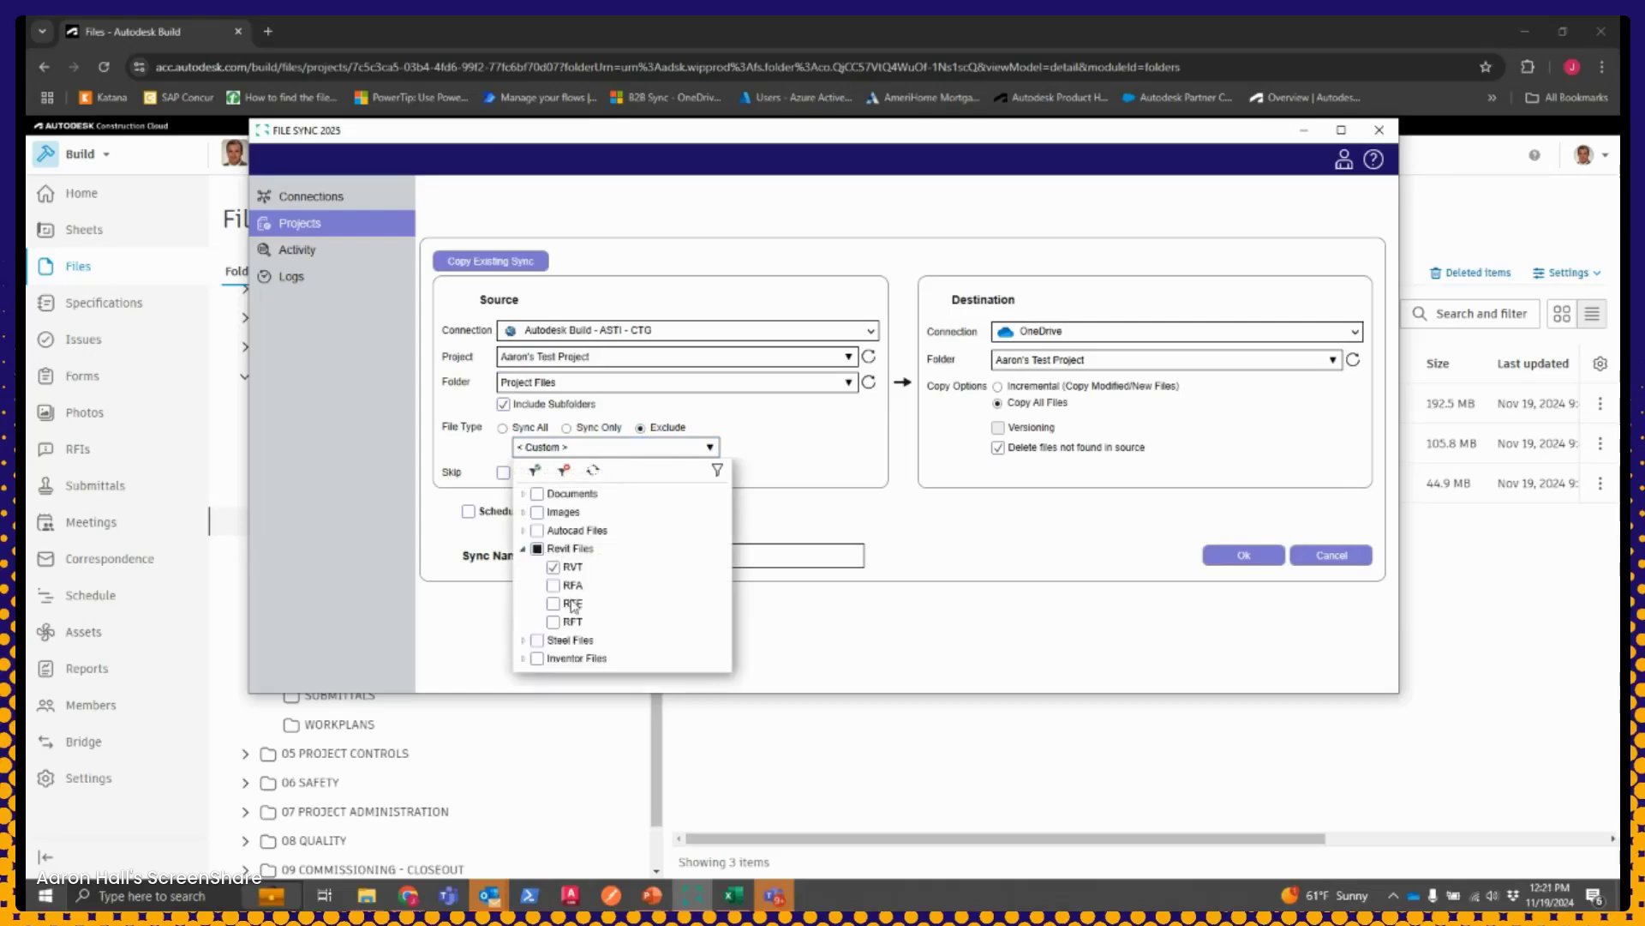
pyautogui.click(554, 585)
pyautogui.click(553, 604)
pyautogui.click(552, 622)
pyautogui.click(537, 548)
# Skip files larger than 100 MB in the sync and set the file type option back to Sync All
pyautogui.click(829, 472)
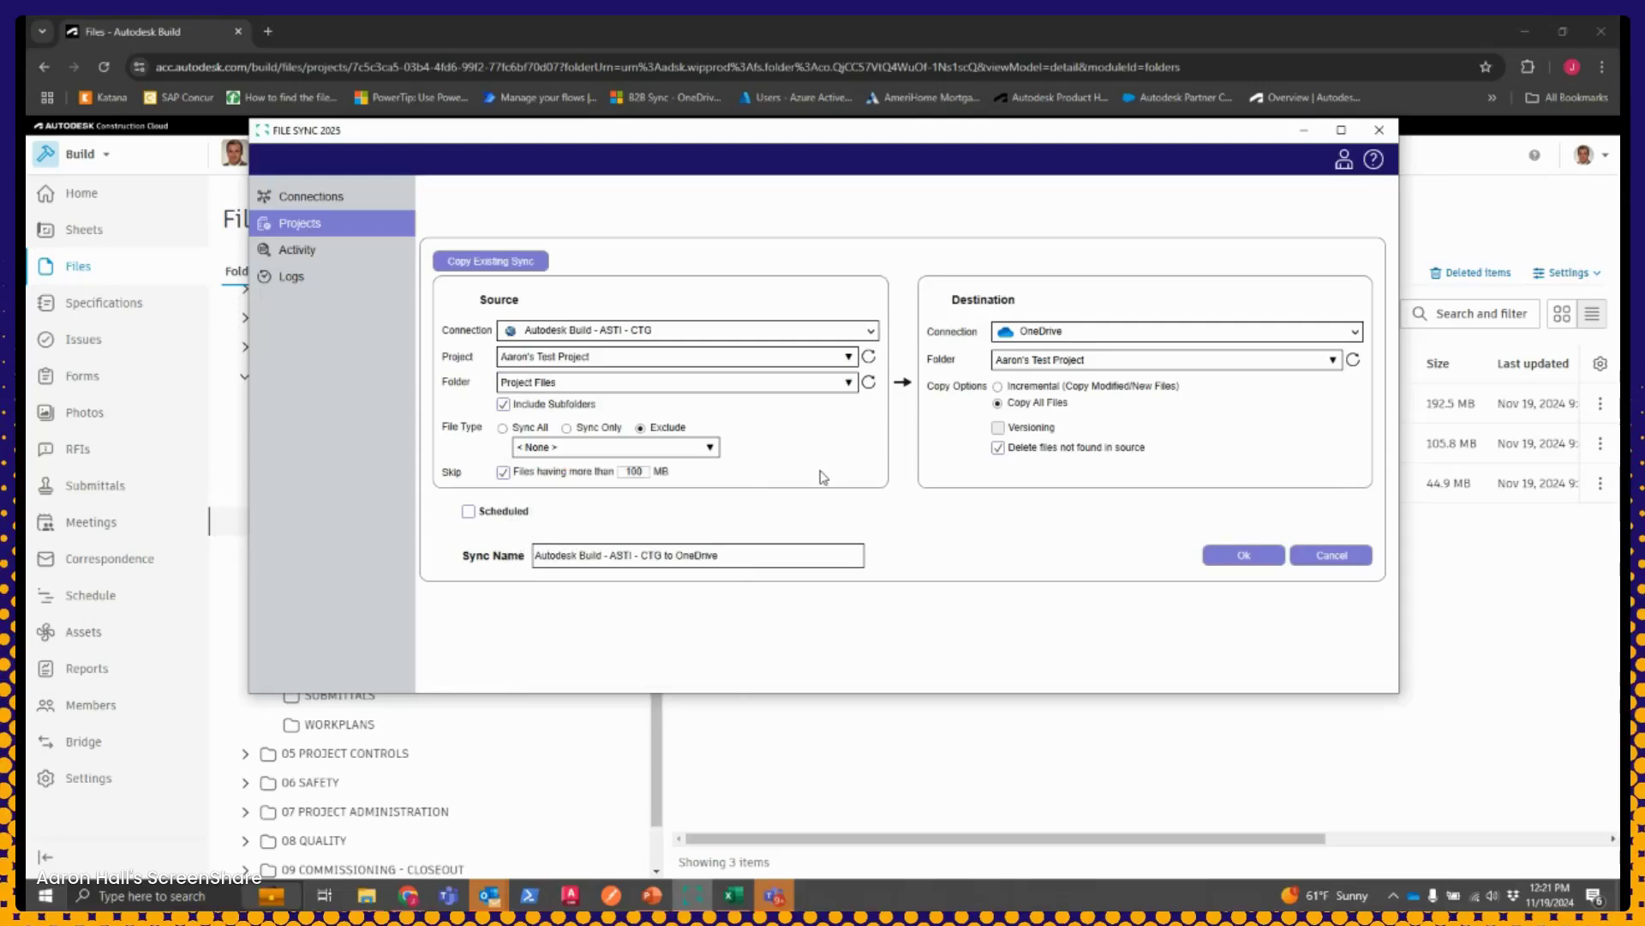
pyautogui.click(523, 429)
pyautogui.click(568, 429)
pyautogui.click(504, 428)
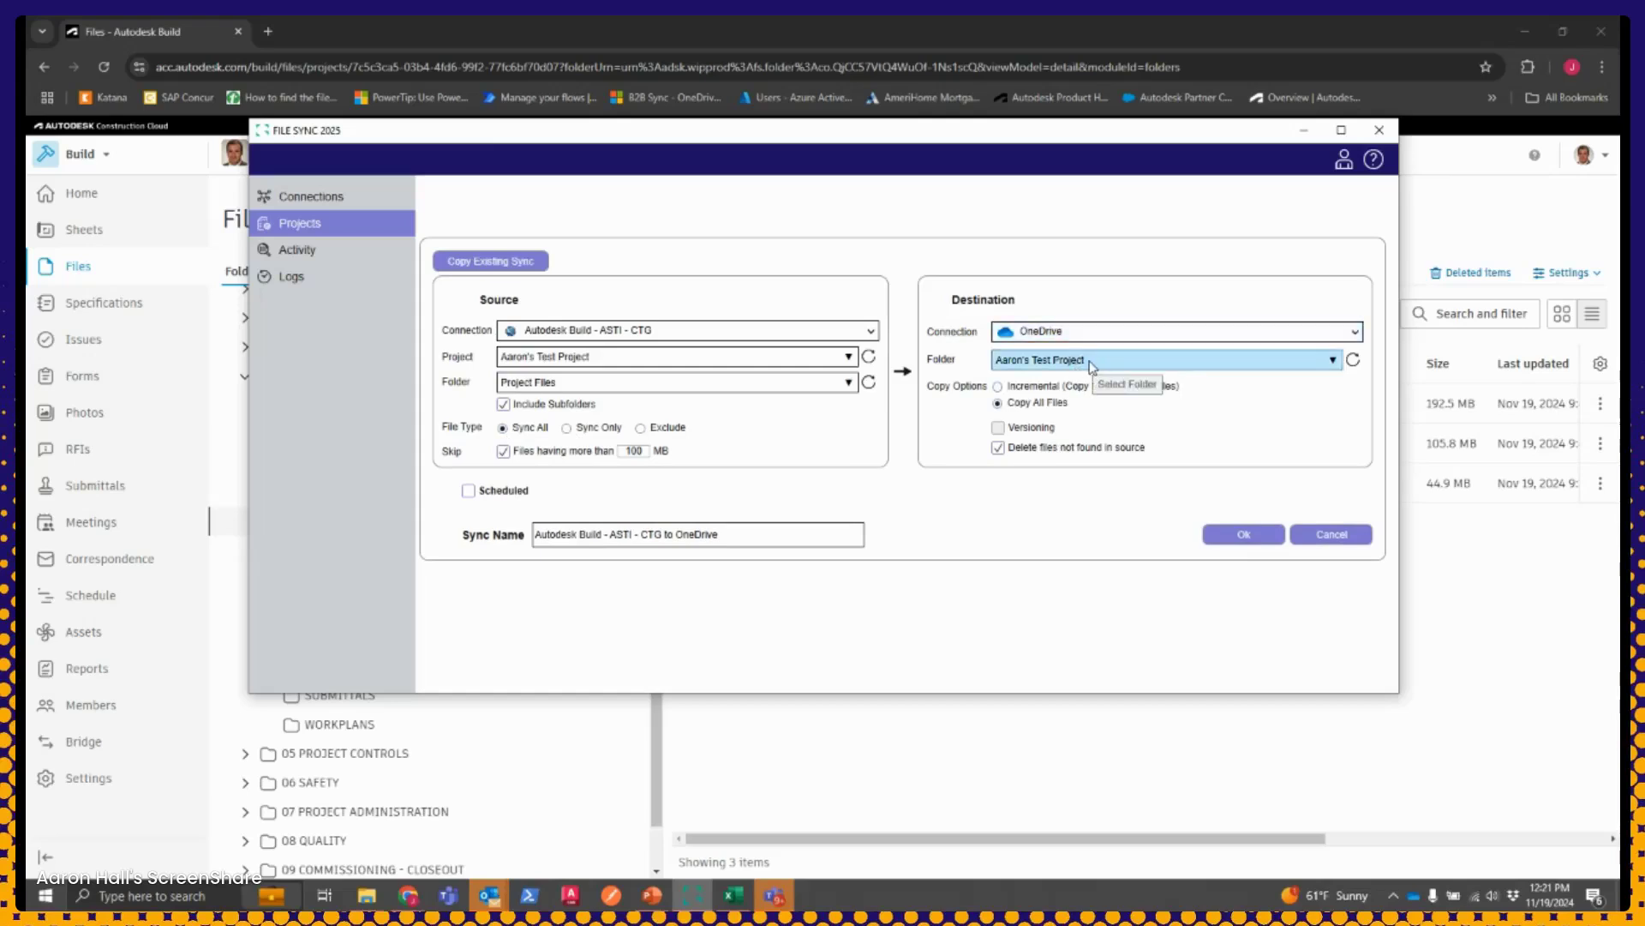
# Examine the OneDrive folder tree where the sync's destination folder is located
pyautogui.moveTo(539, 137); pyautogui.dragTo(823, 170)
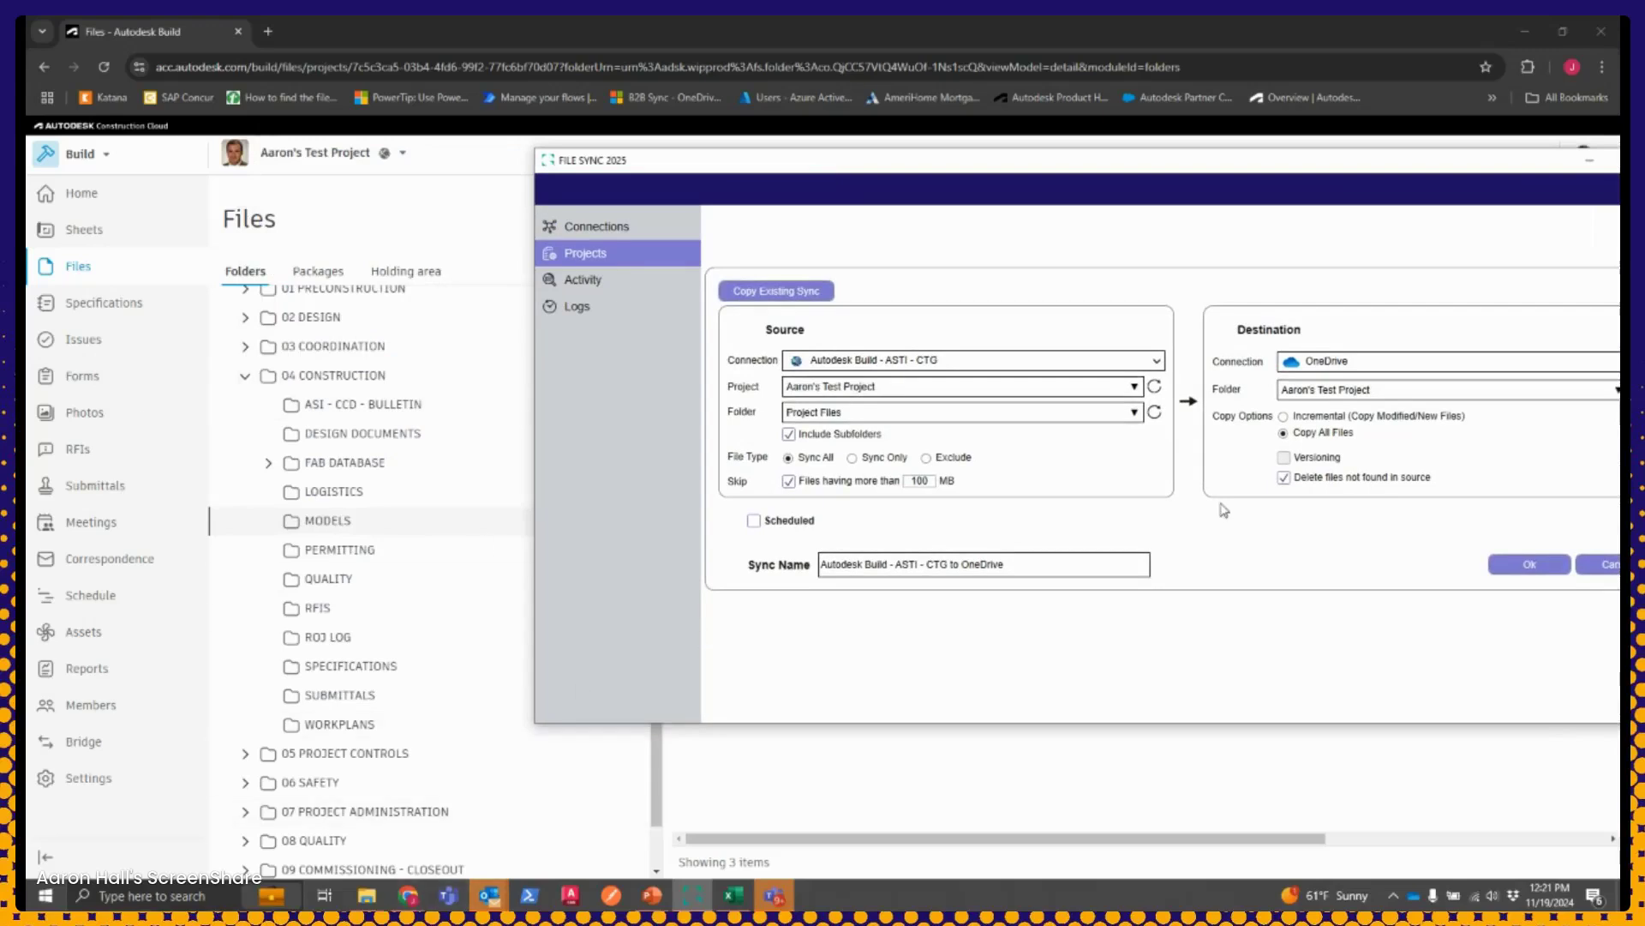
pyautogui.moveTo(1372, 170); pyautogui.dragTo(1114, 190)
pyautogui.click(1361, 411)
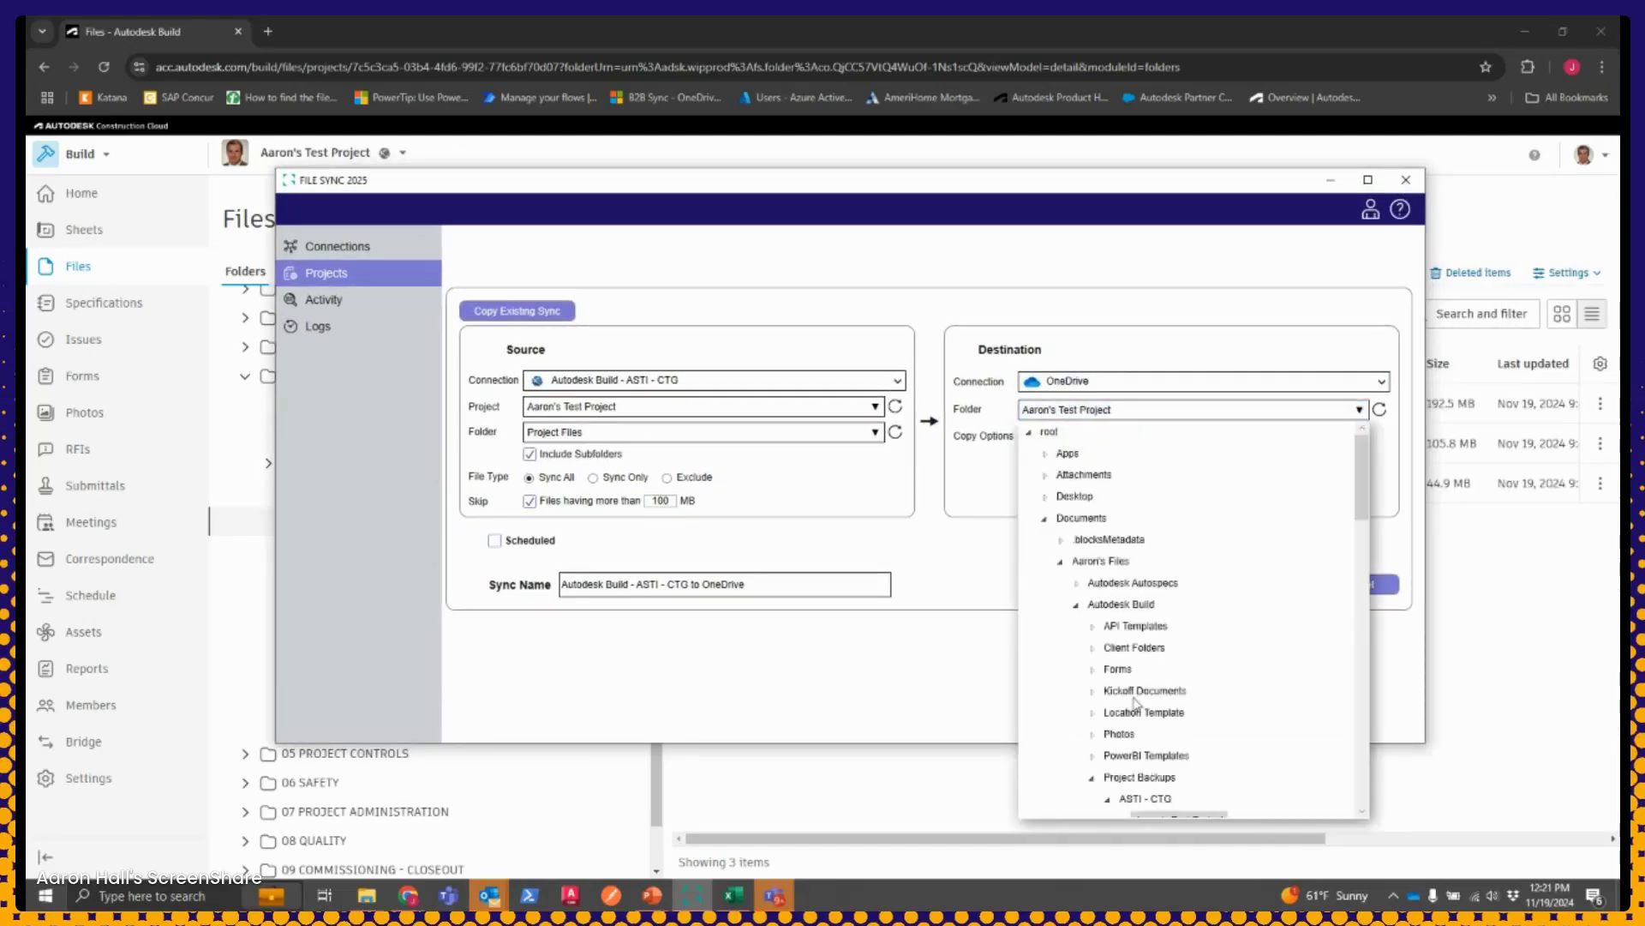
pyautogui.click(981, 634)
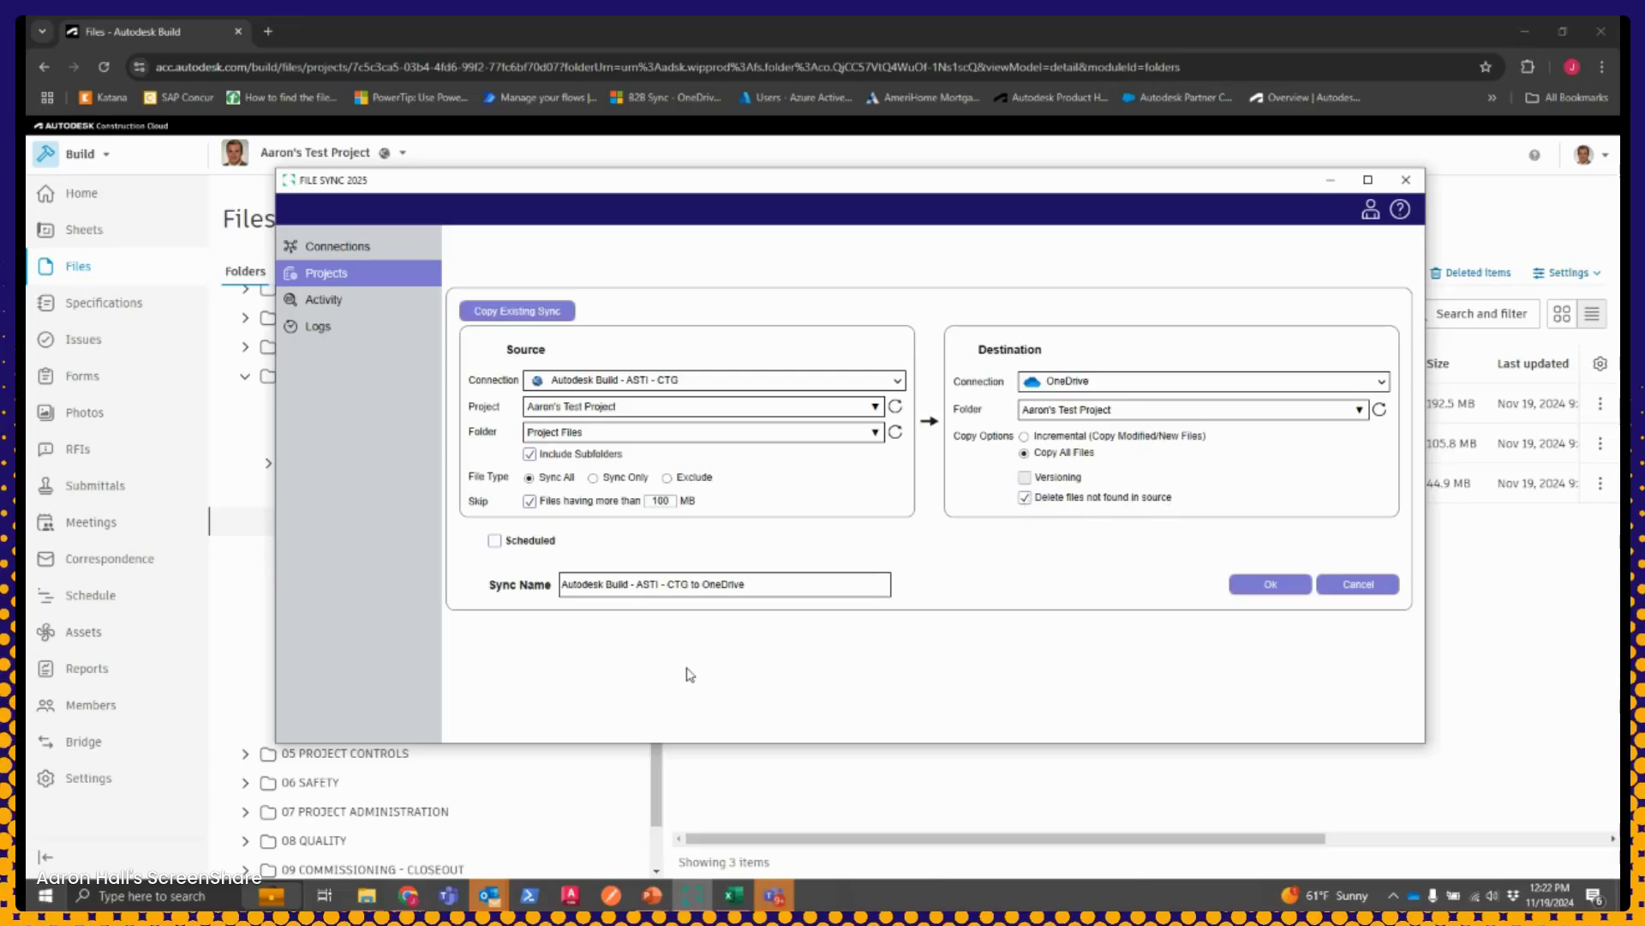
# Save the sync settings without a schedule and run the Autodesk Build to OneDrive sync
pyautogui.click(532, 544)
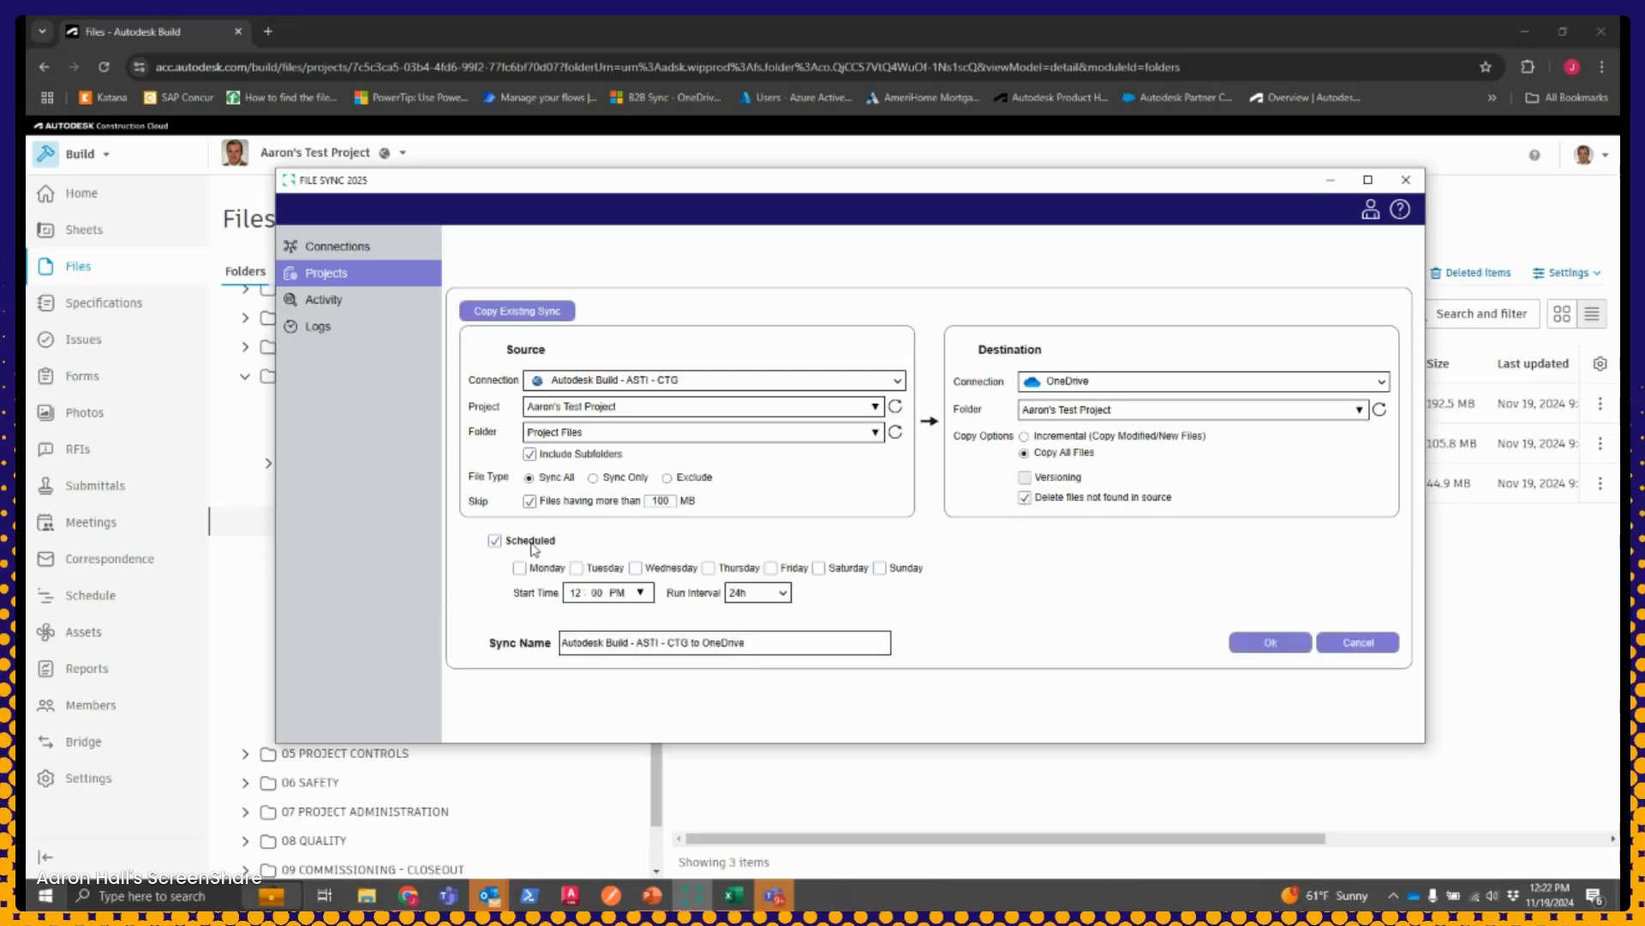
pyautogui.click(532, 543)
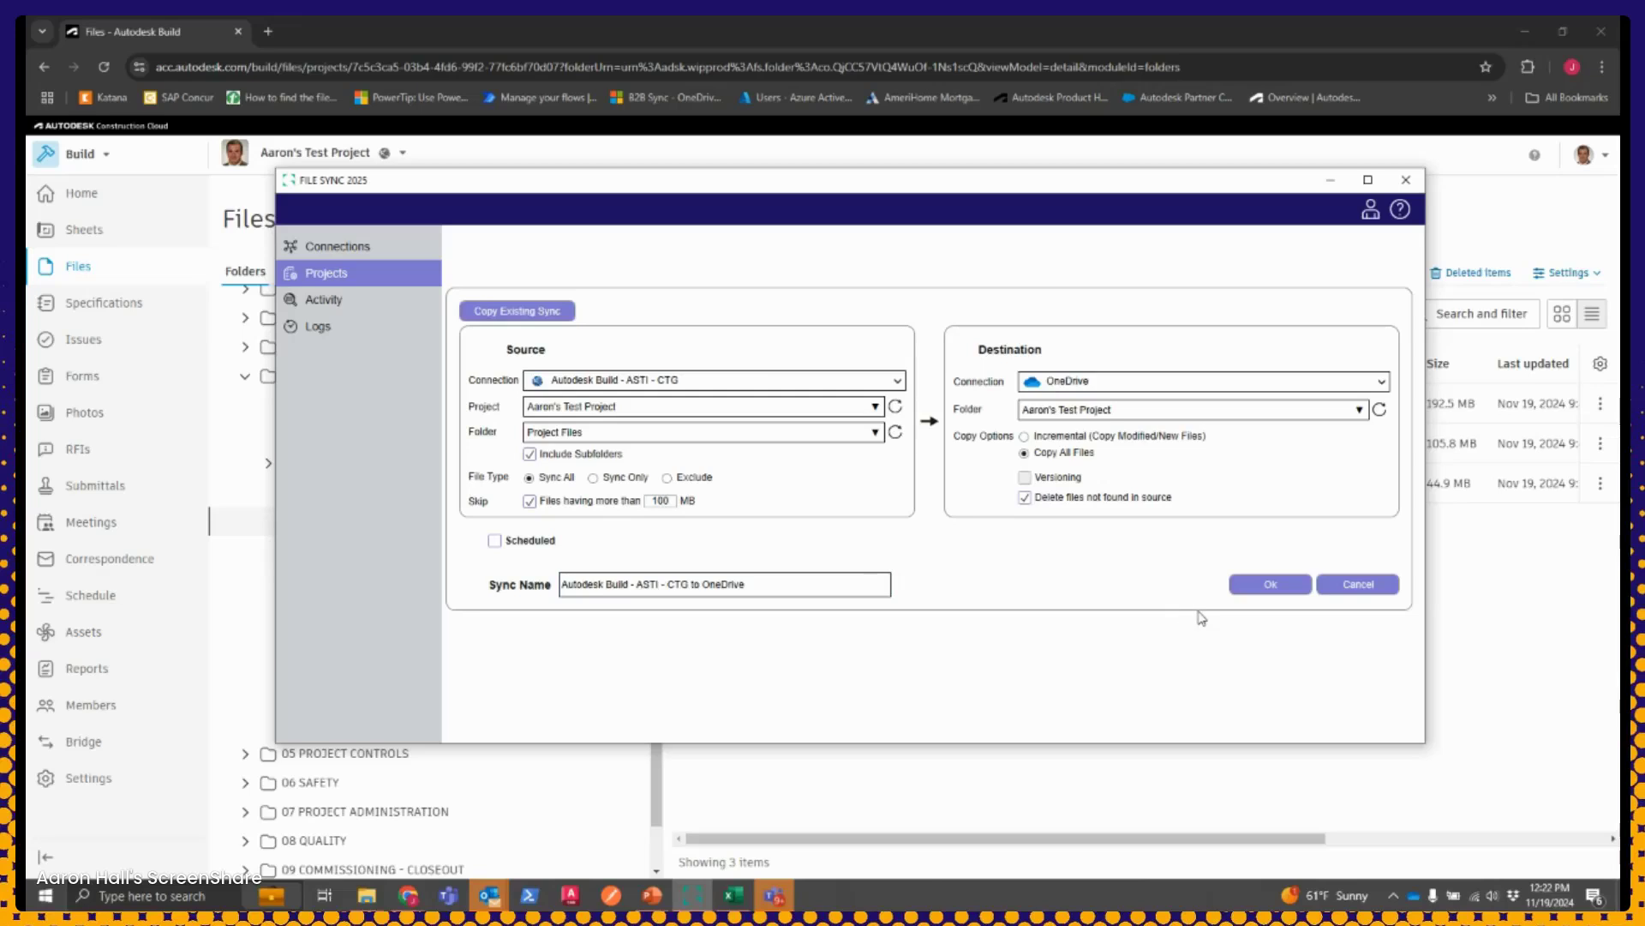
pyautogui.click(1268, 585)
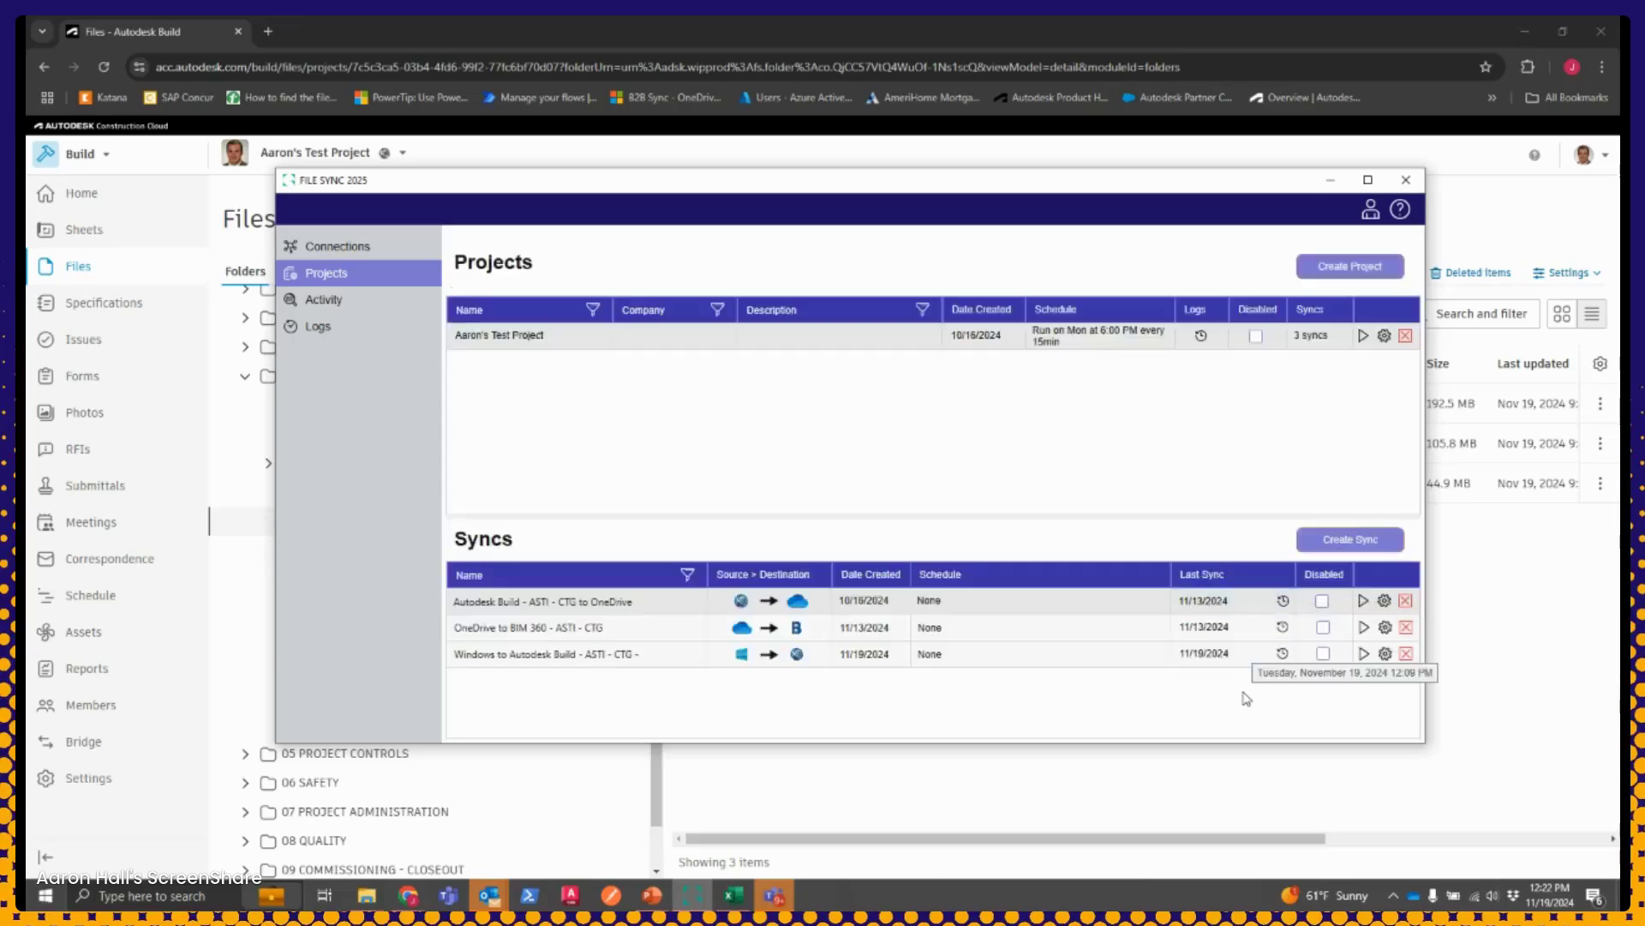
pyautogui.click(1364, 602)
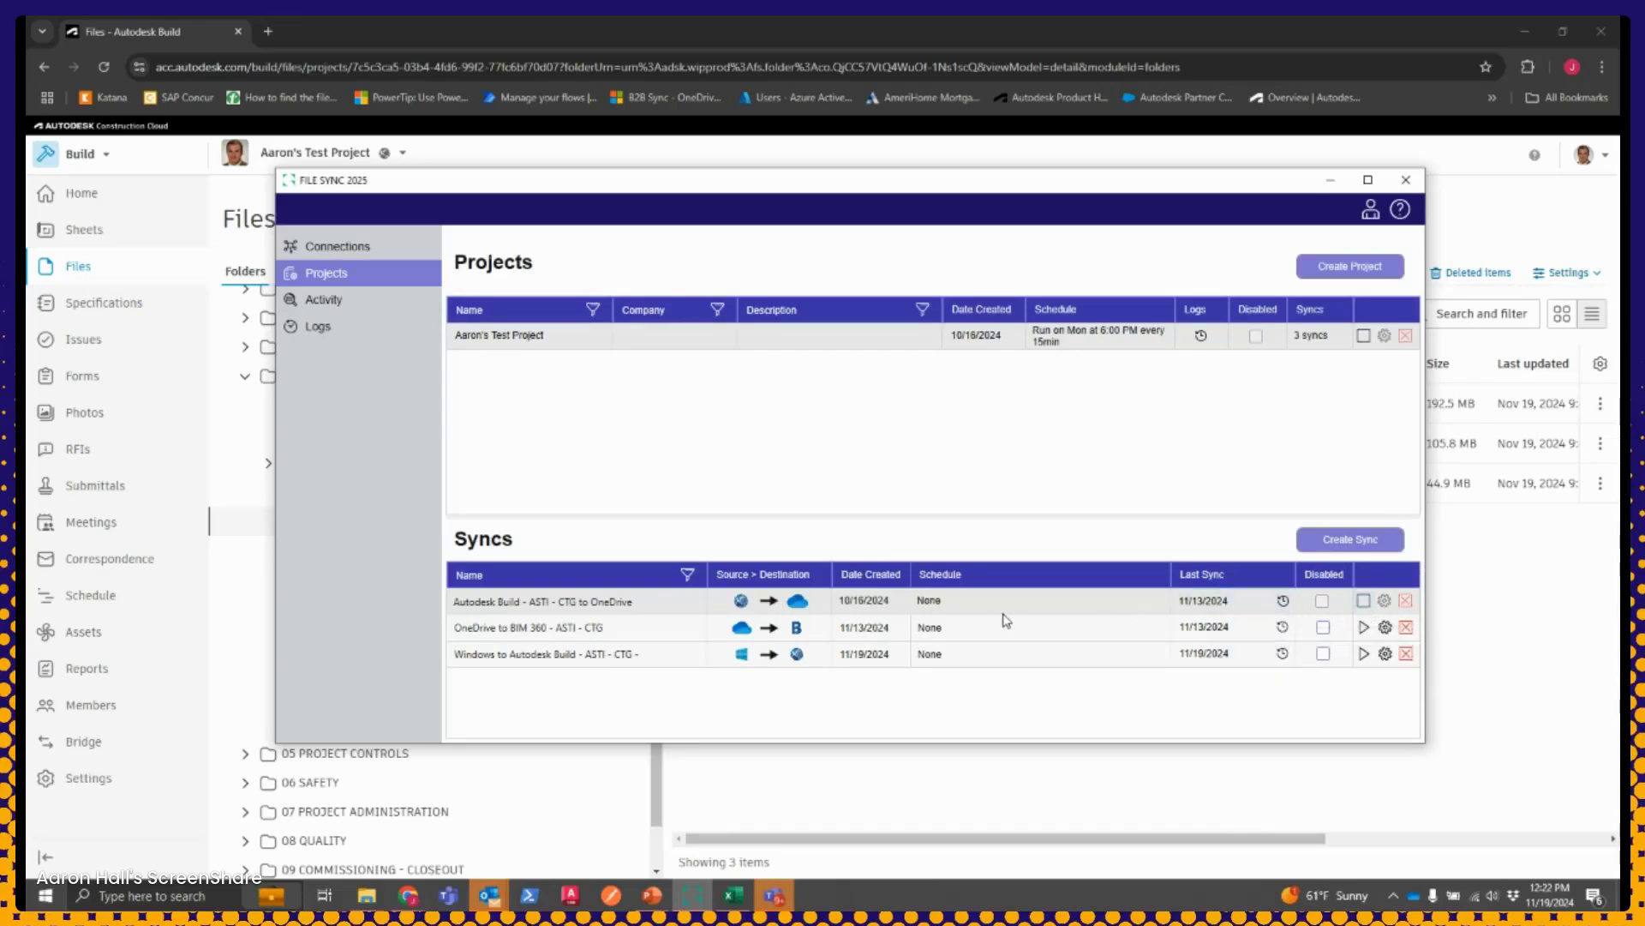
# Review the running sync's activity details and the log of previous syncs
pyautogui.click(363, 306)
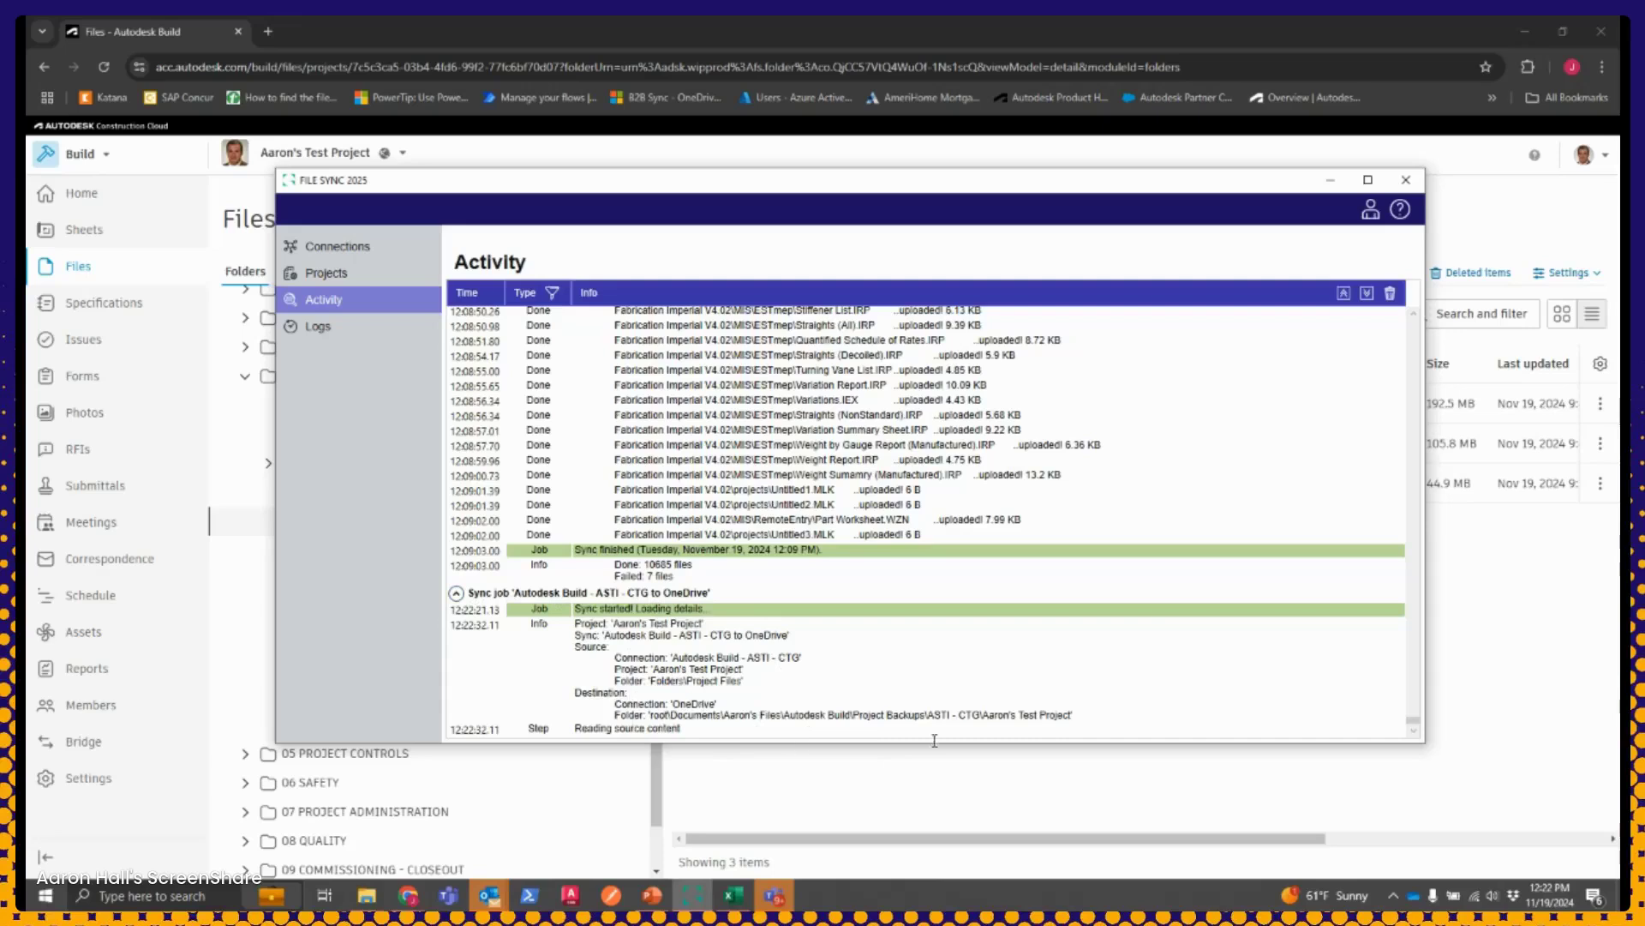
pyautogui.moveTo(1073, 714); pyautogui.dragTo(740, 704)
pyautogui.click(718, 665)
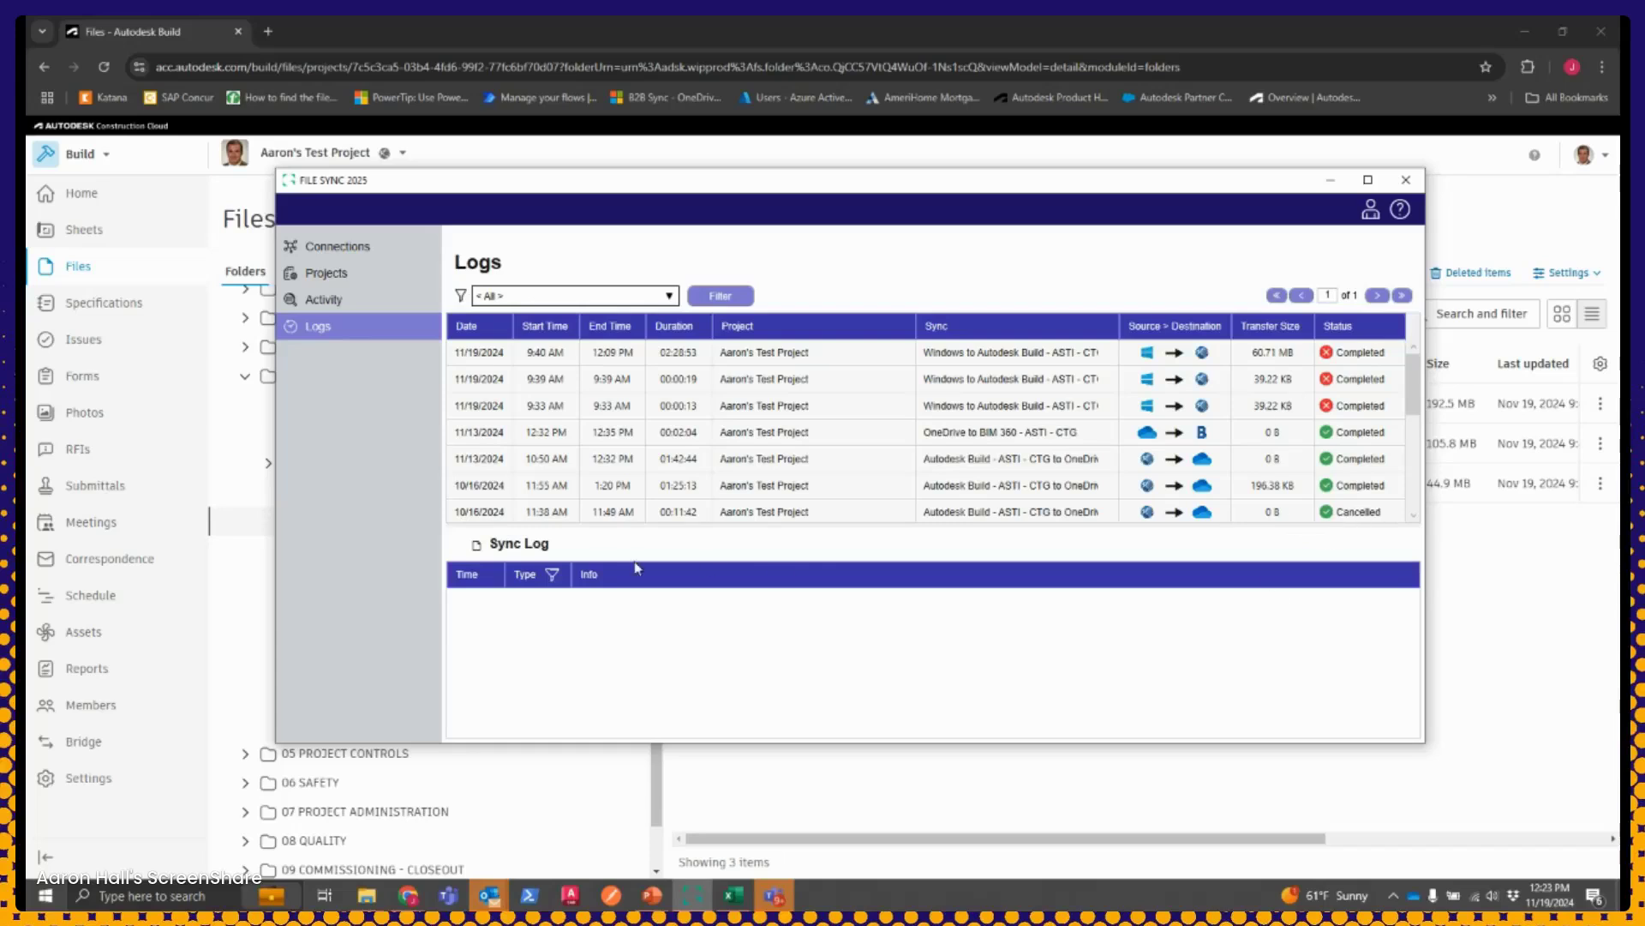
pyautogui.click(343, 292)
pyautogui.click(352, 280)
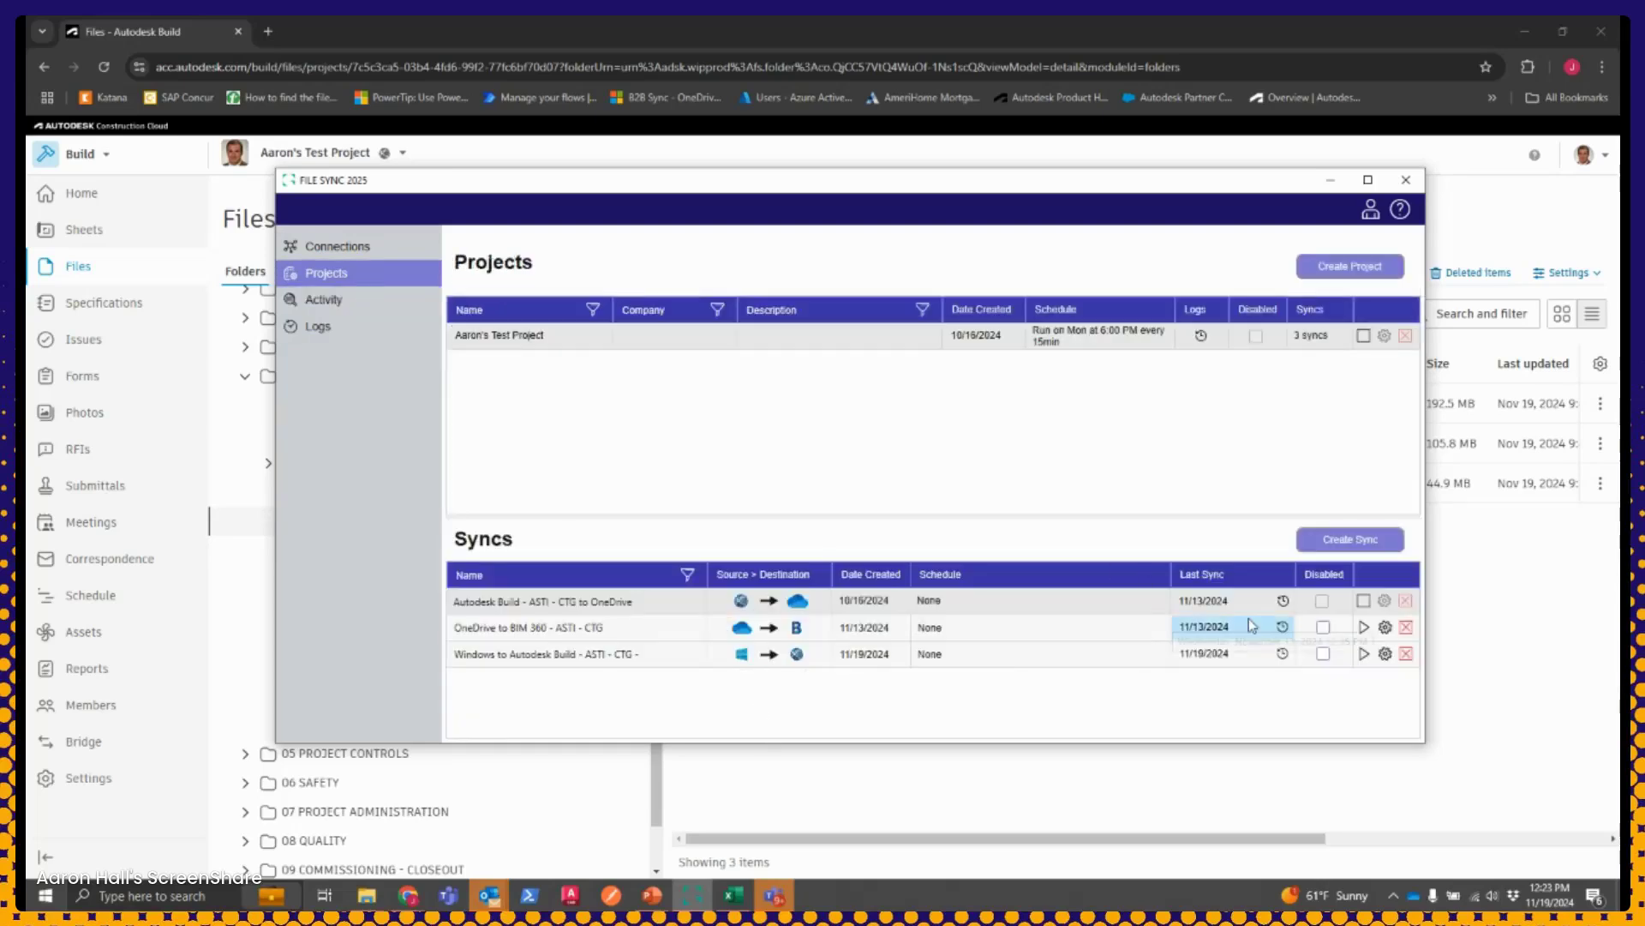
# Dismiss the revision visibility pop-up in Autodesk Build and bring up the test project's backup folder in File Explorer
pyautogui.click(928, 815)
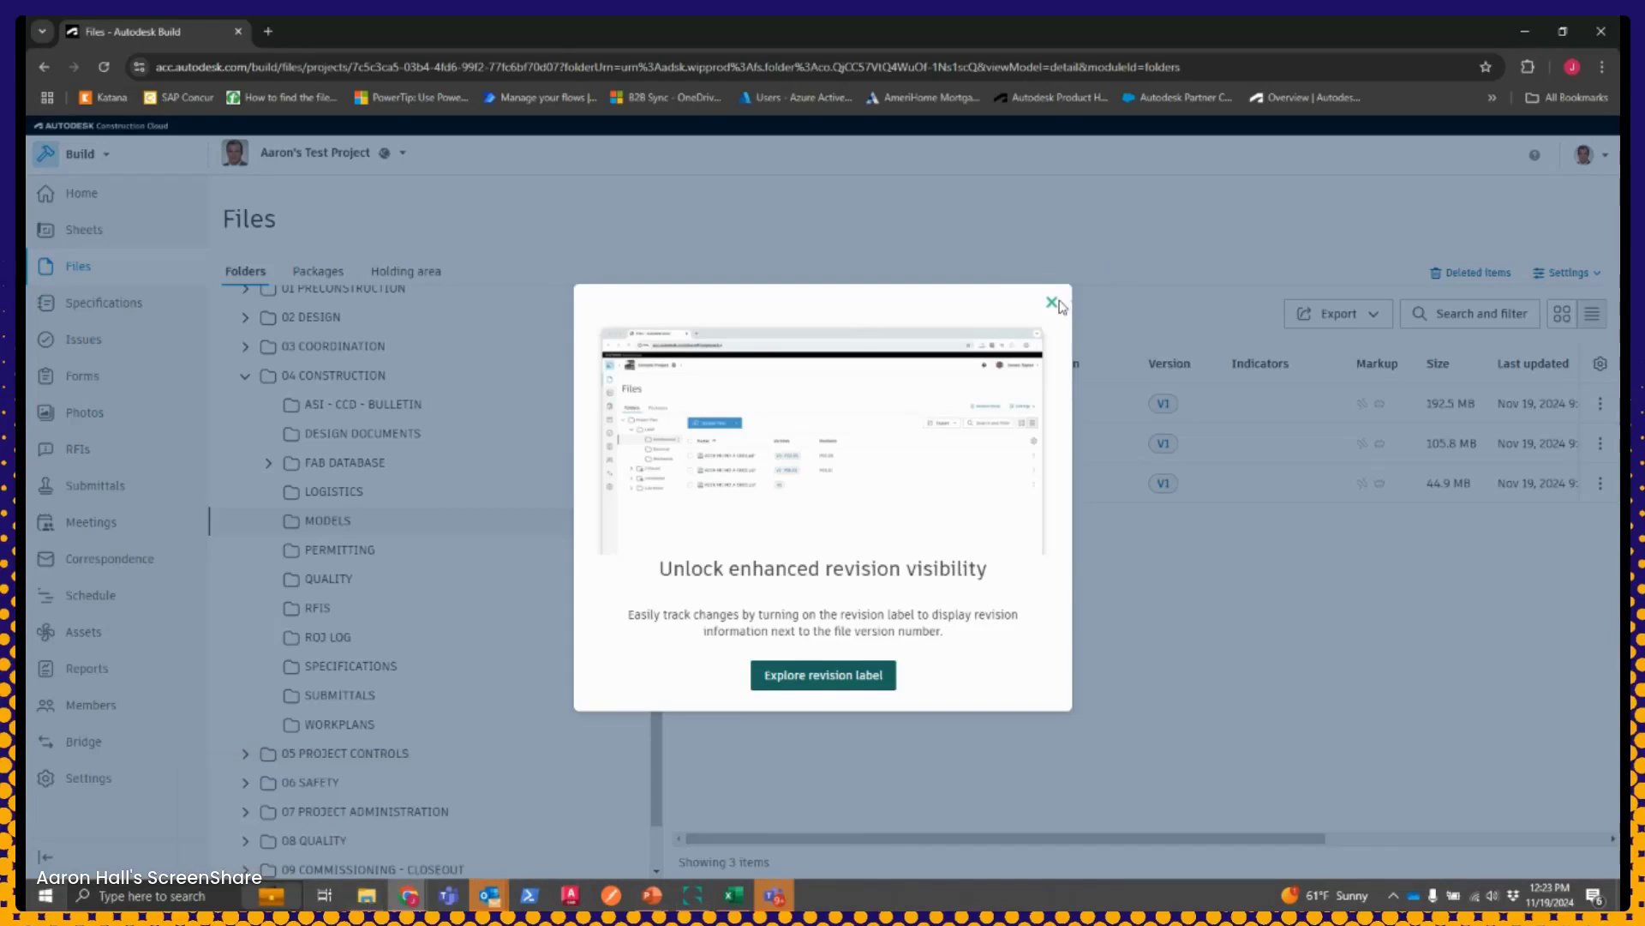
pyautogui.click(1052, 302)
pyautogui.moveTo(367, 896)
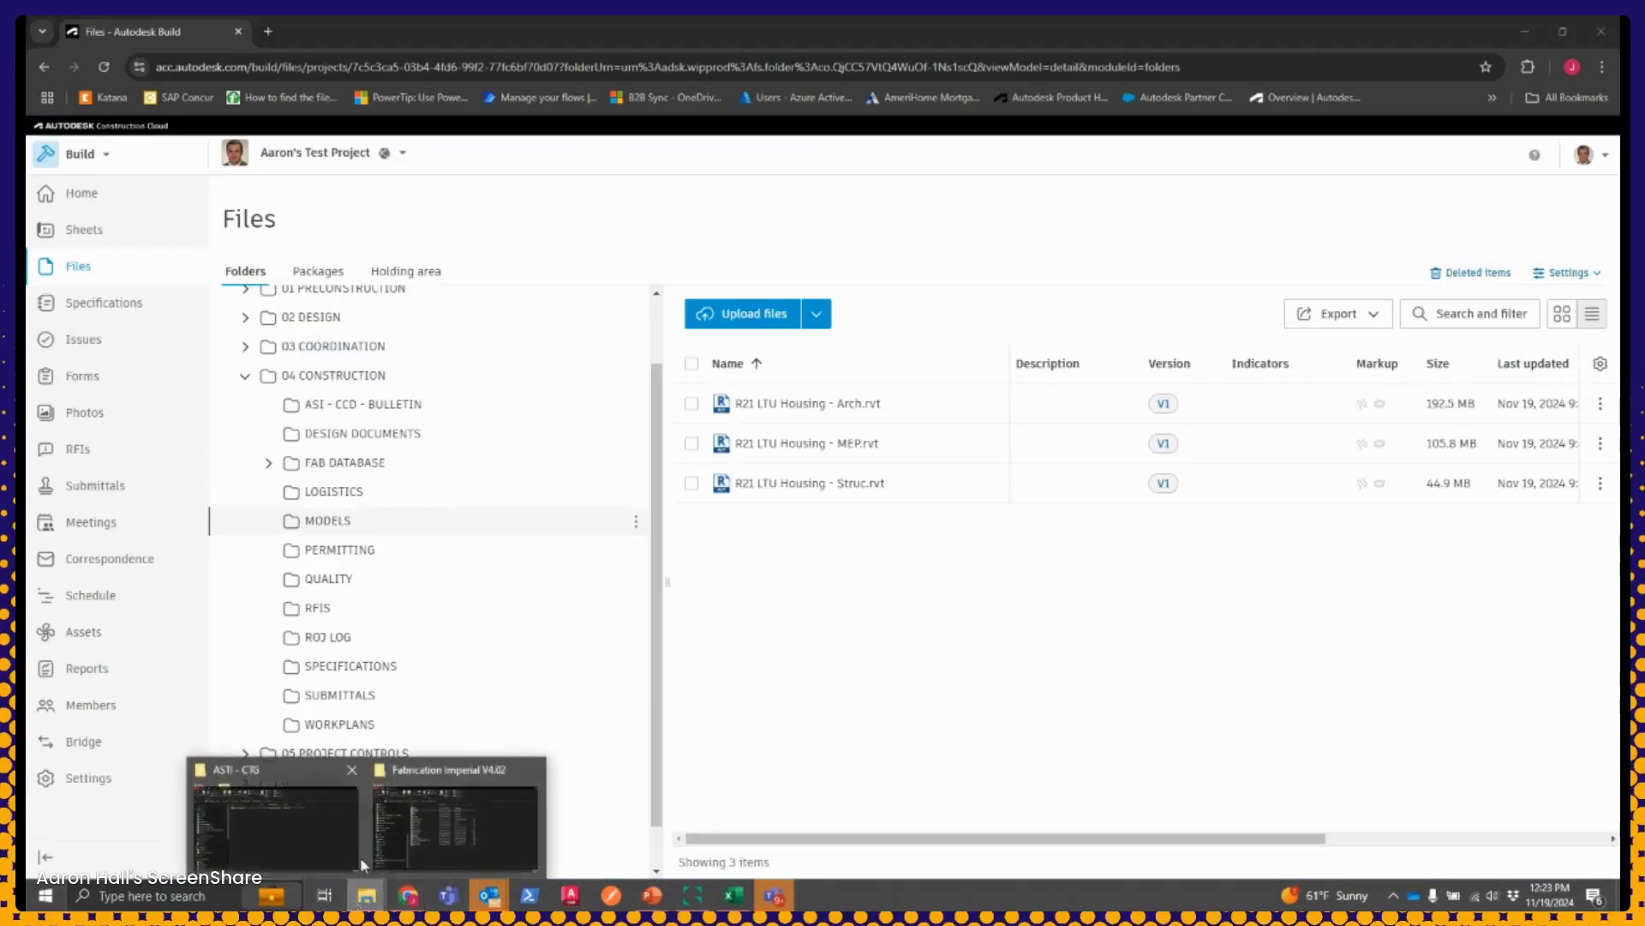
pyautogui.click(287, 820)
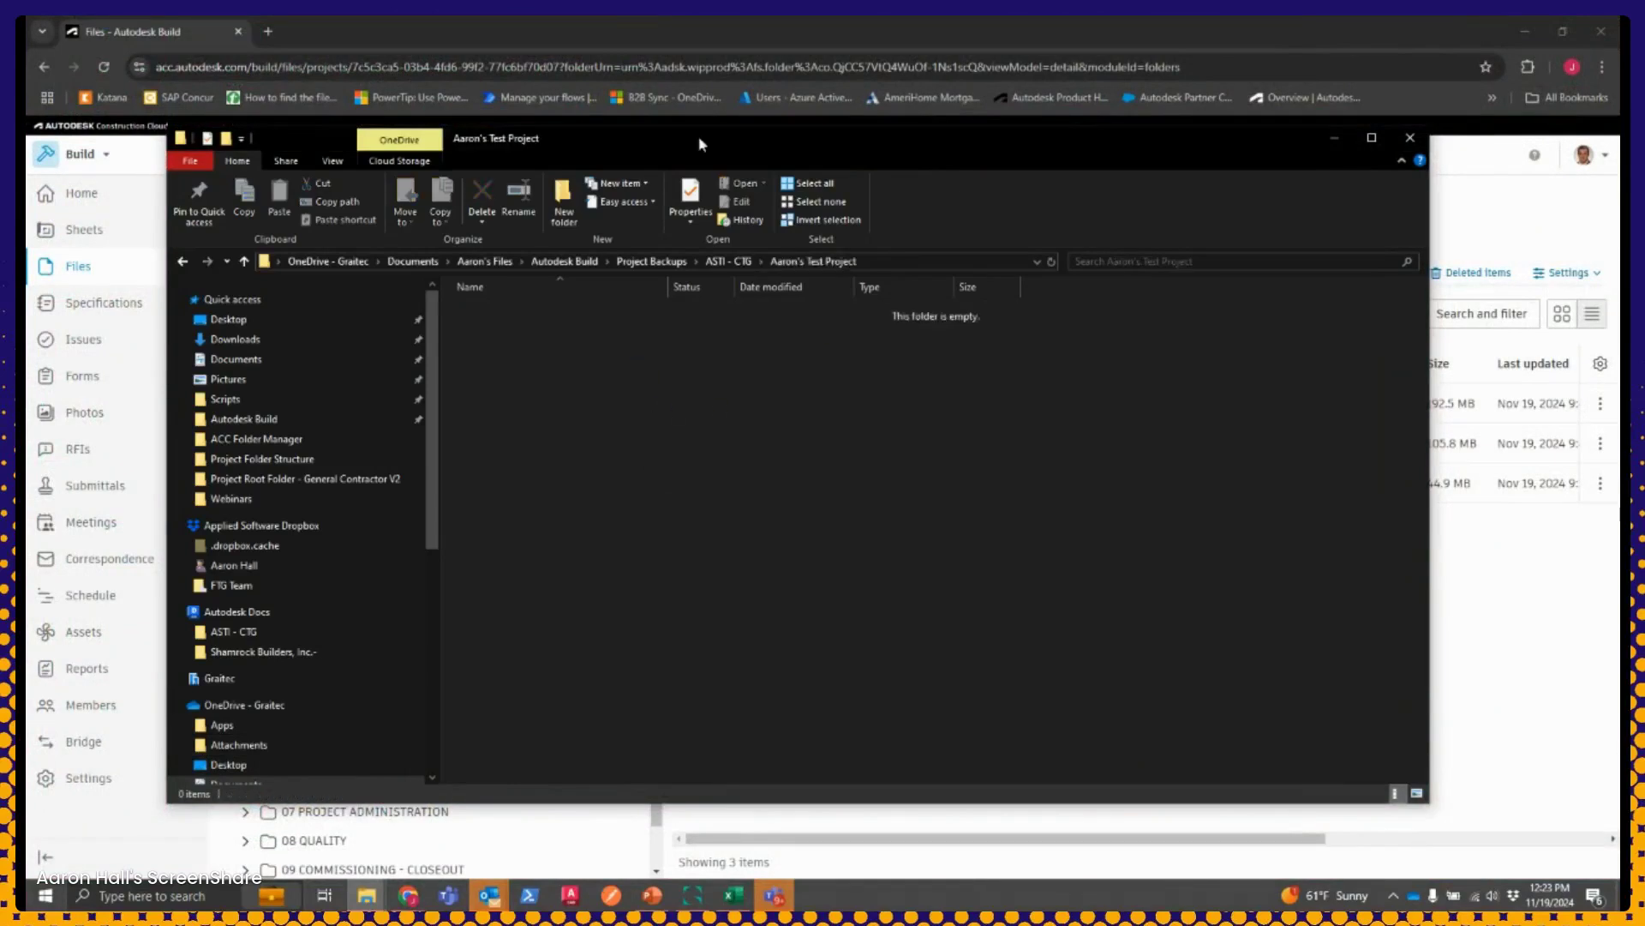
pyautogui.moveTo(791, 144); pyautogui.dragTo(944, 131)
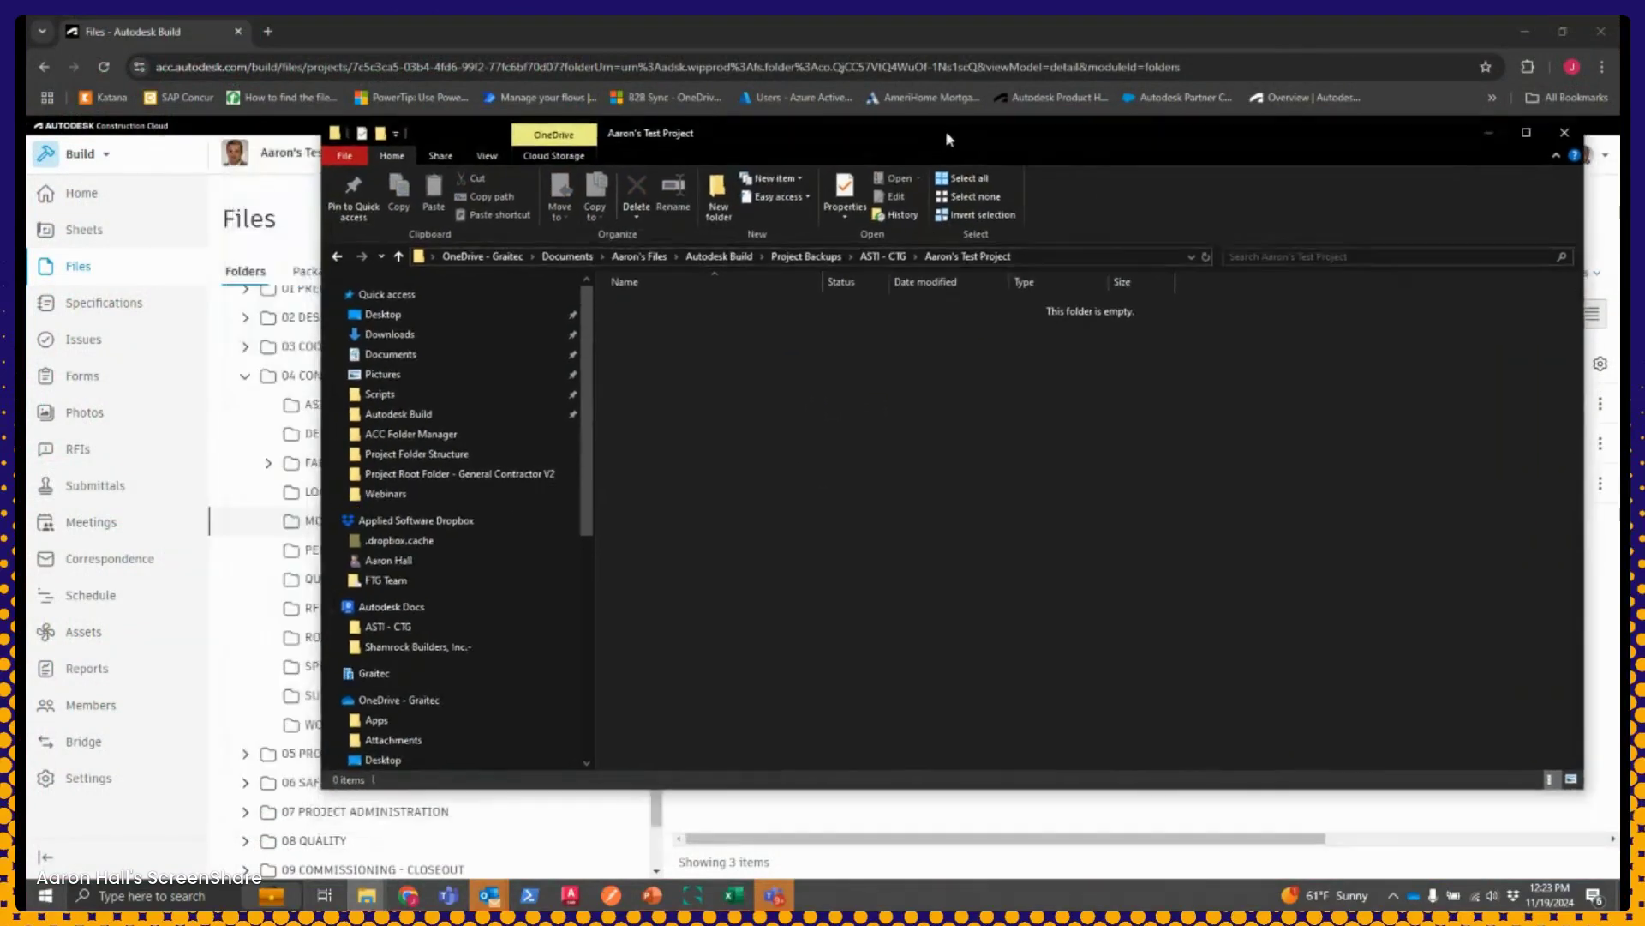
# Browse from the personal files folder through Autodesk Build, Project Backups and ASTI - CTG to the test project's backup folder
pyautogui.click(657, 259)
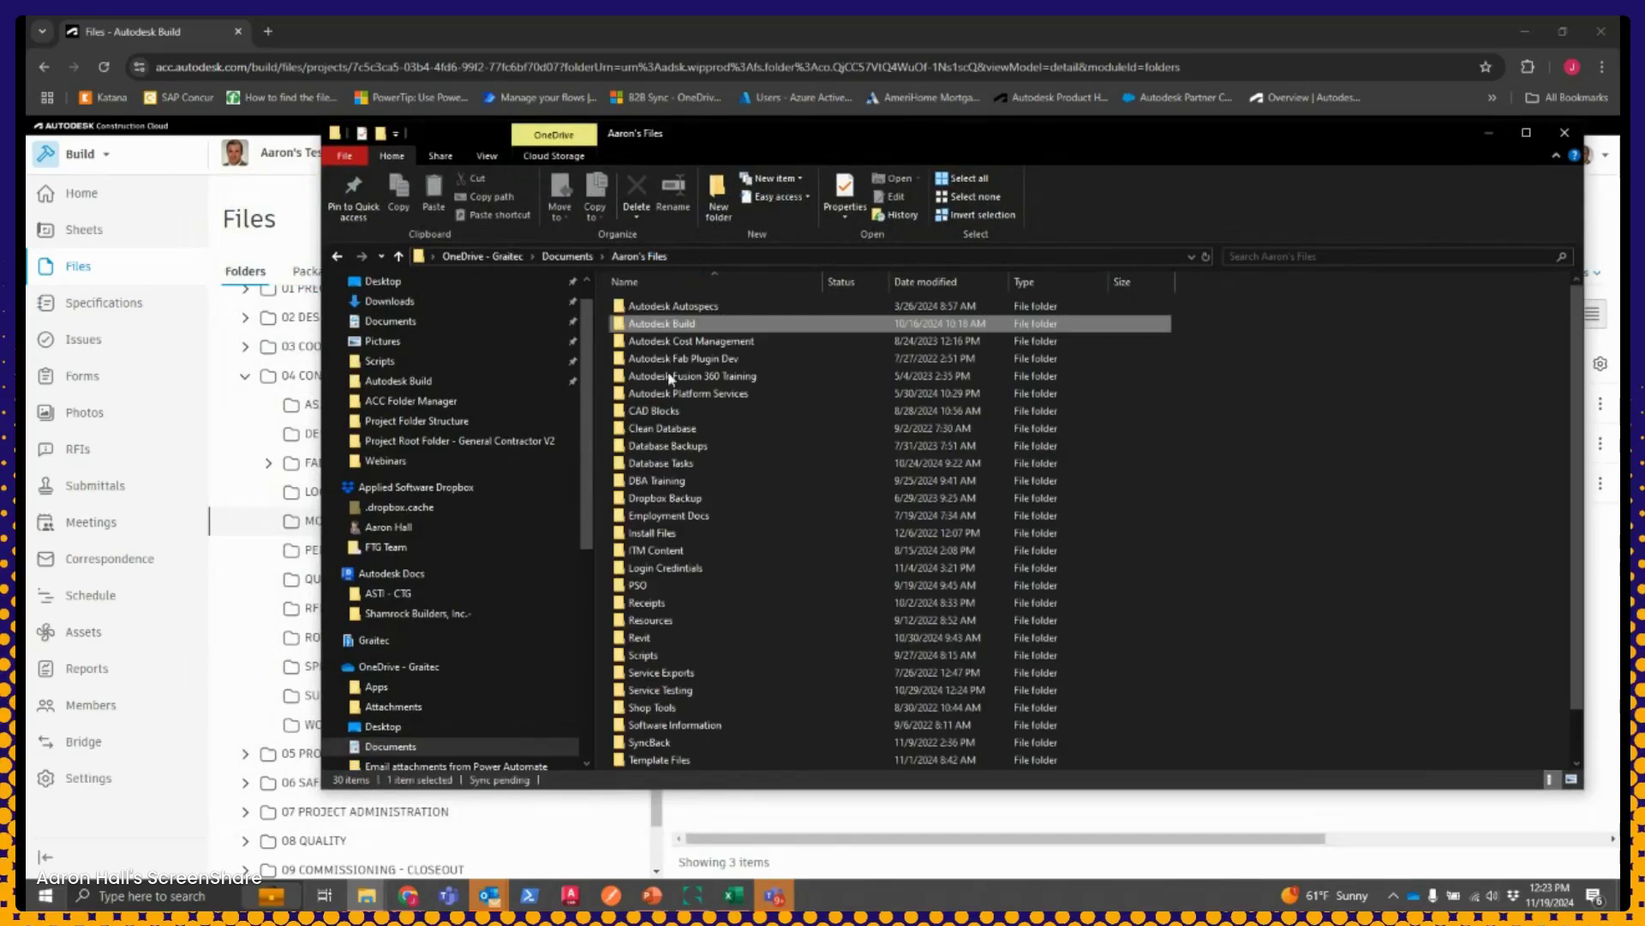
pyautogui.doubleClick(698, 325)
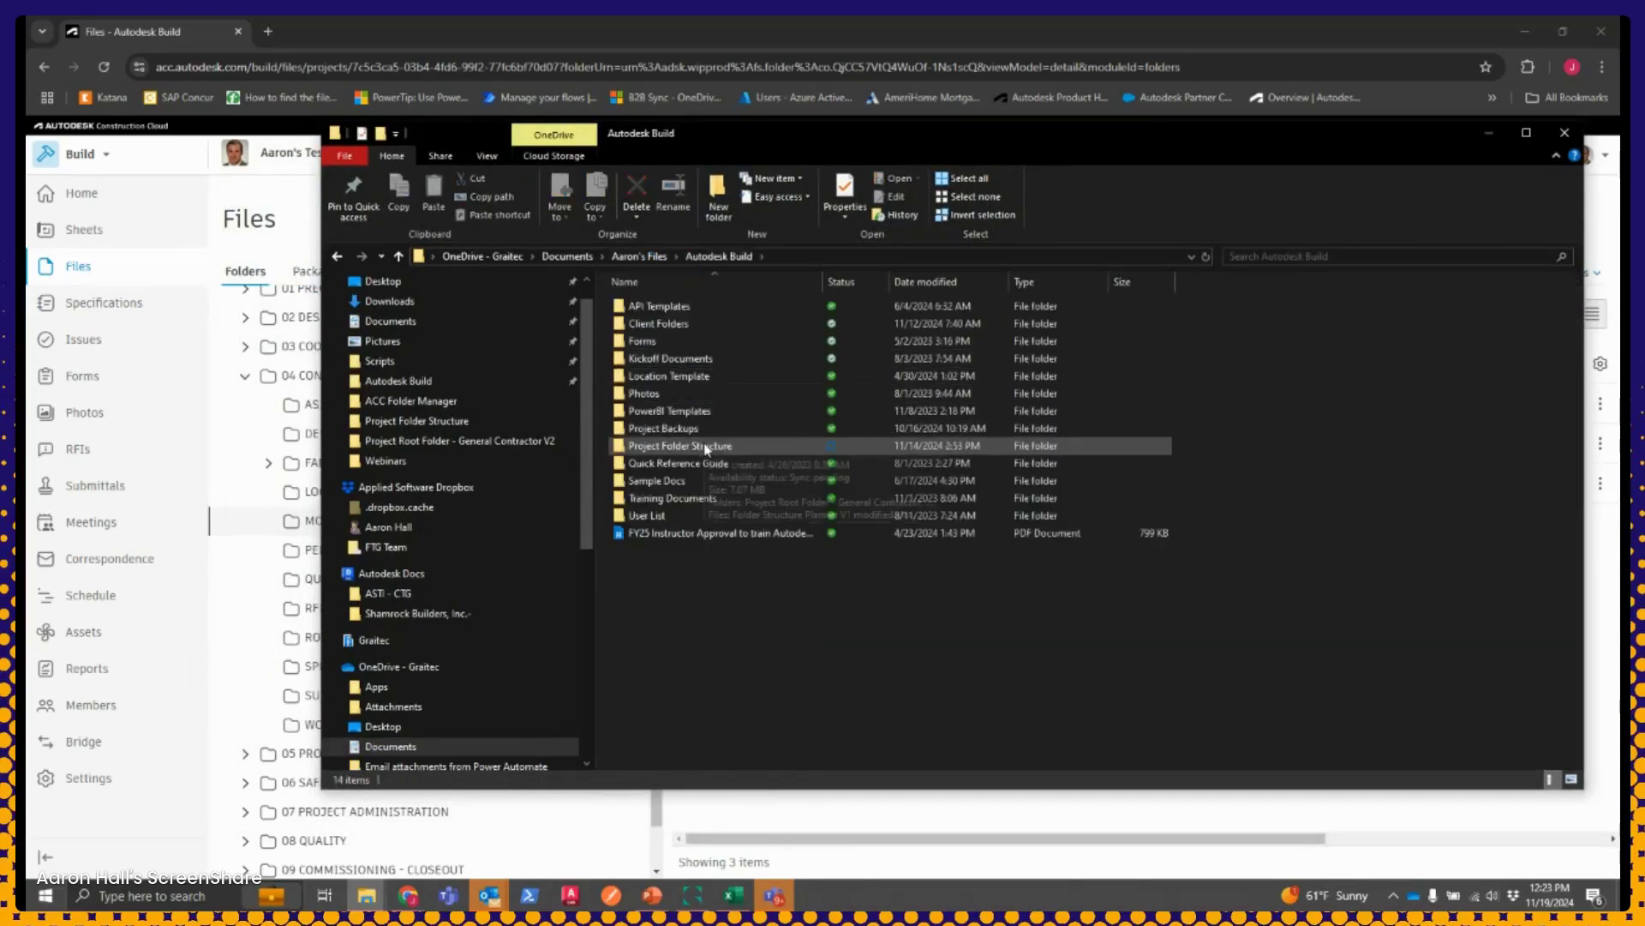
pyautogui.moveTo(709, 447)
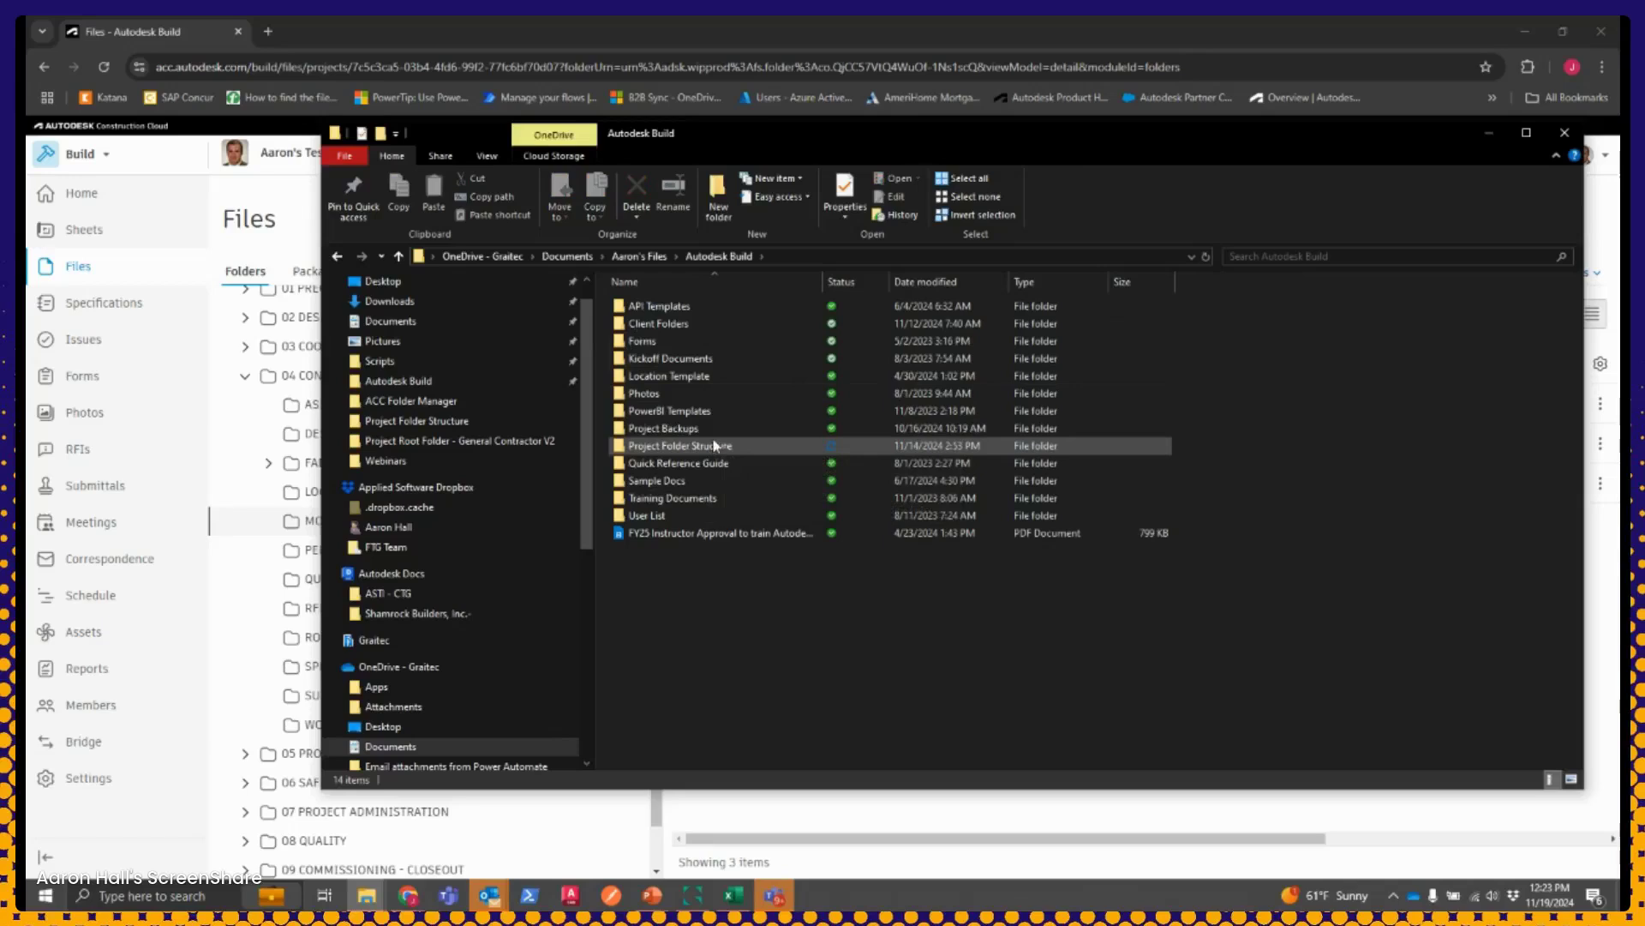
pyautogui.doubleClick(692, 428)
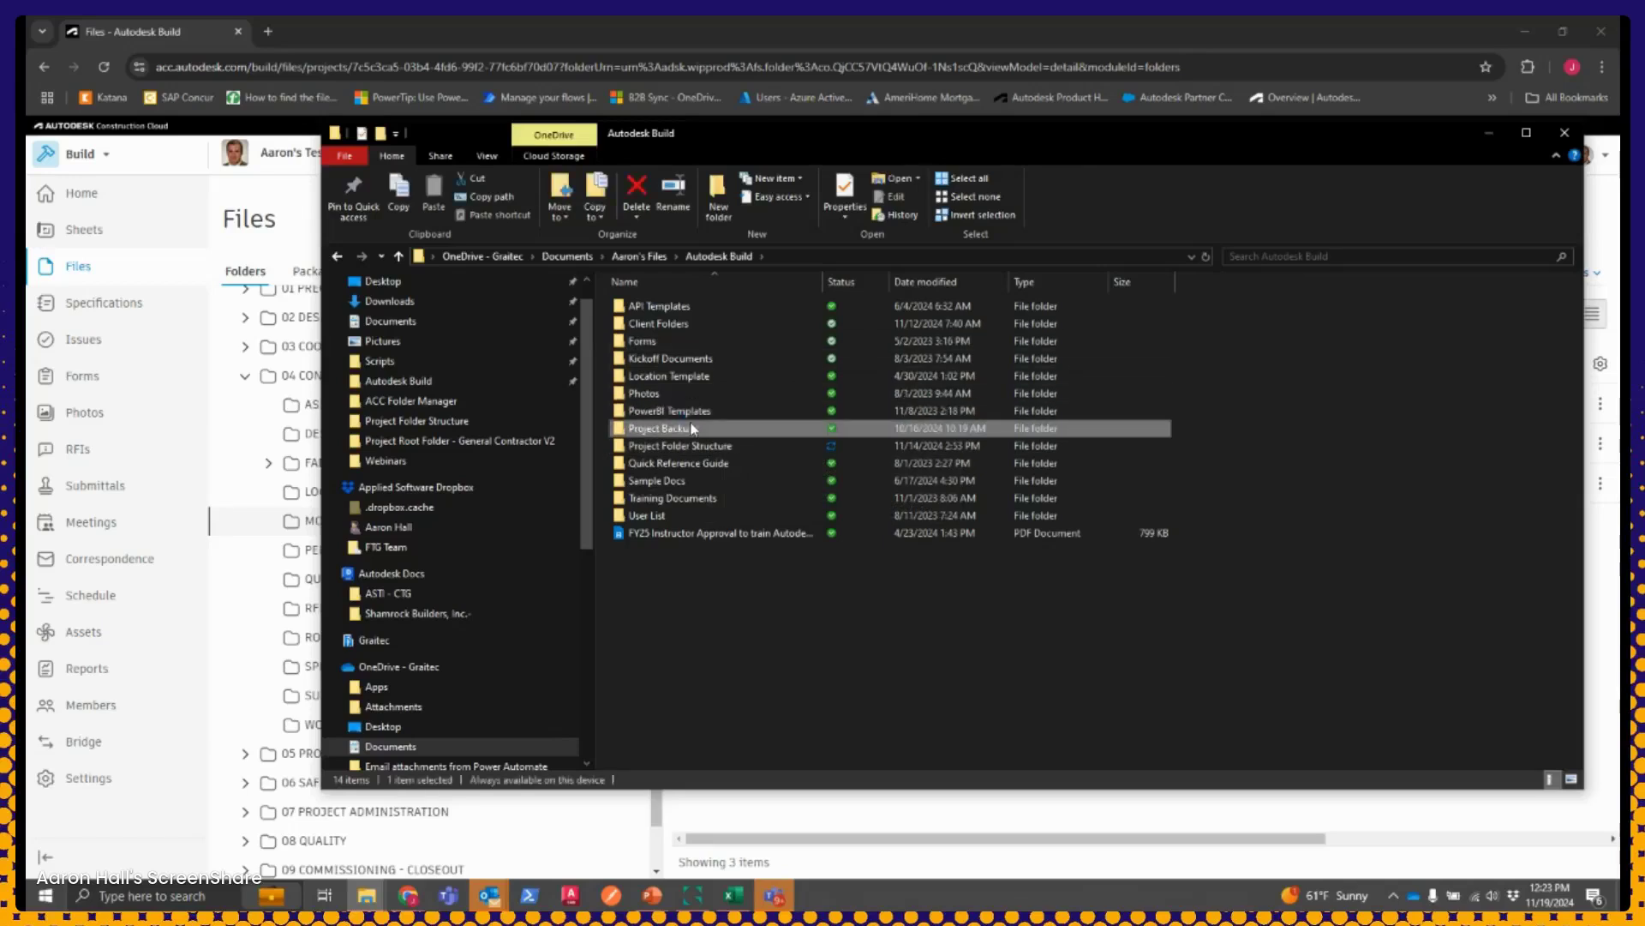
pyautogui.click(666, 316)
pyautogui.doubleClick(667, 316)
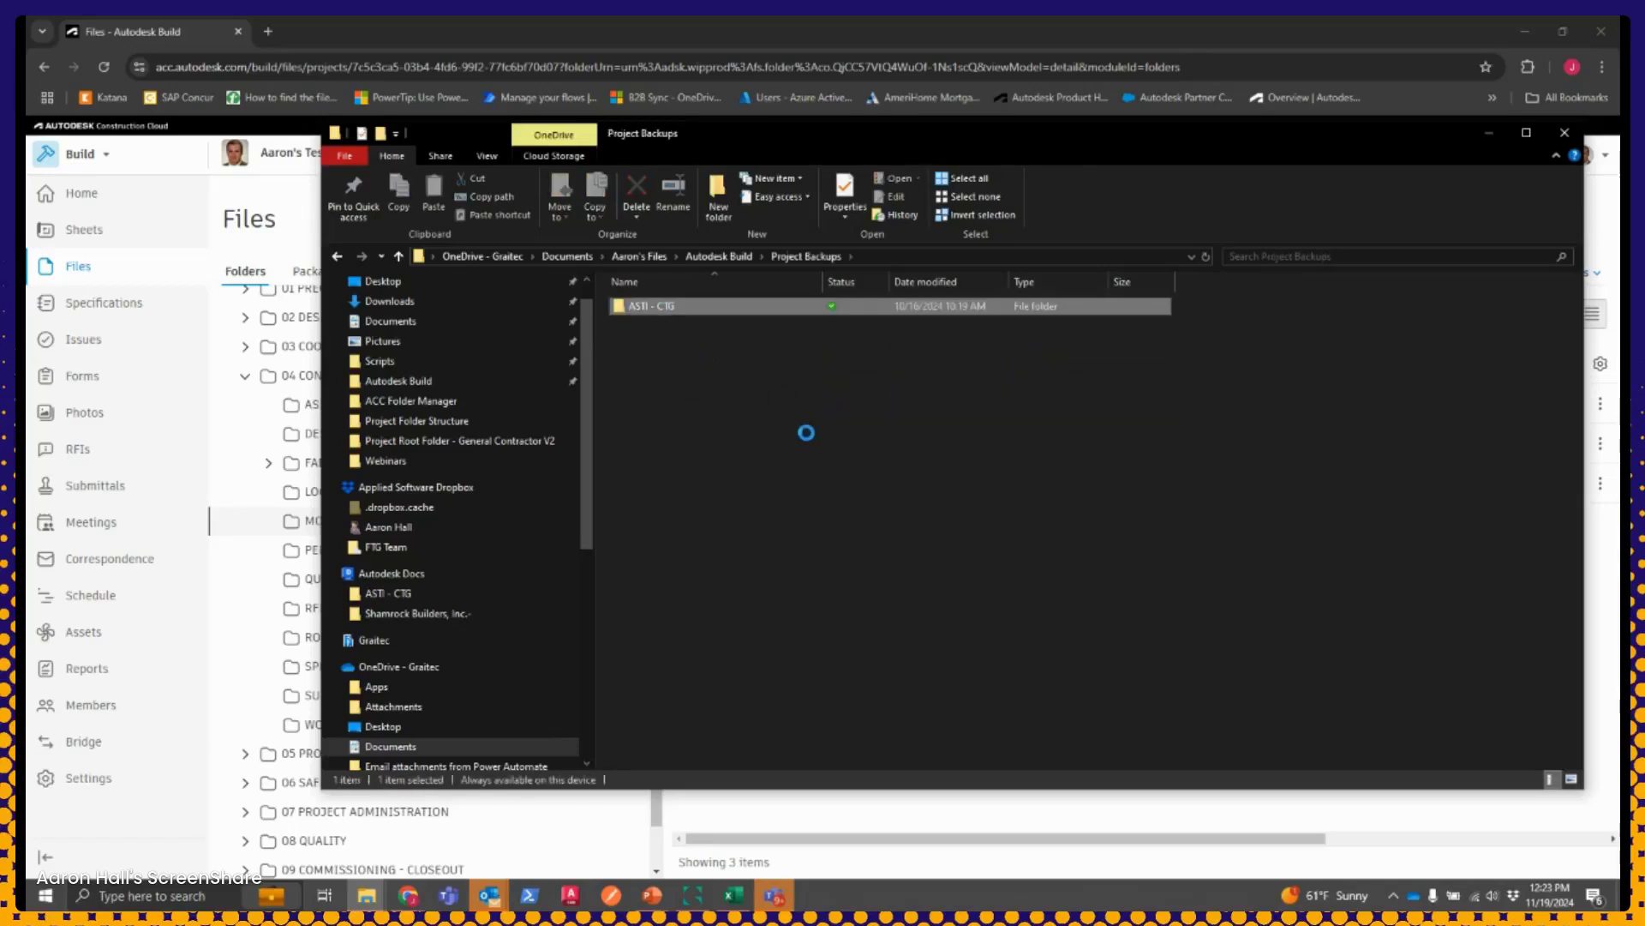
pyautogui.doubleClick(670, 307)
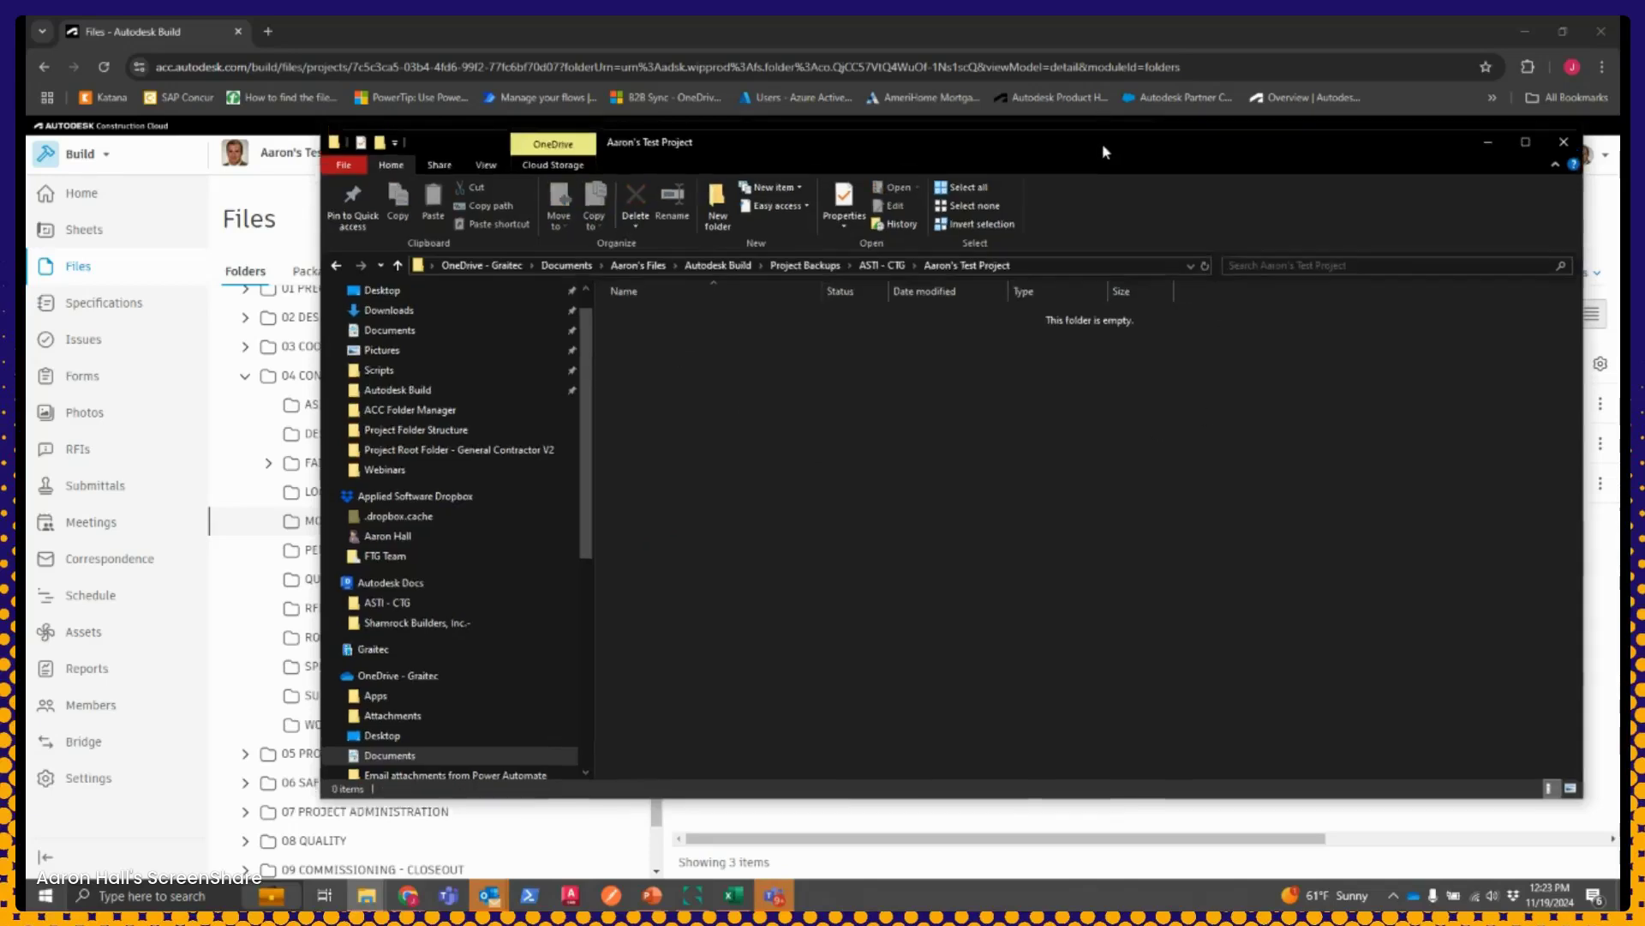
# Put File Explorer away and look through the project folder tree in Autodesk Build Files
pyautogui.moveTo(1102, 136); pyautogui.dragTo(1107, 347)
pyautogui.click(1283, 338)
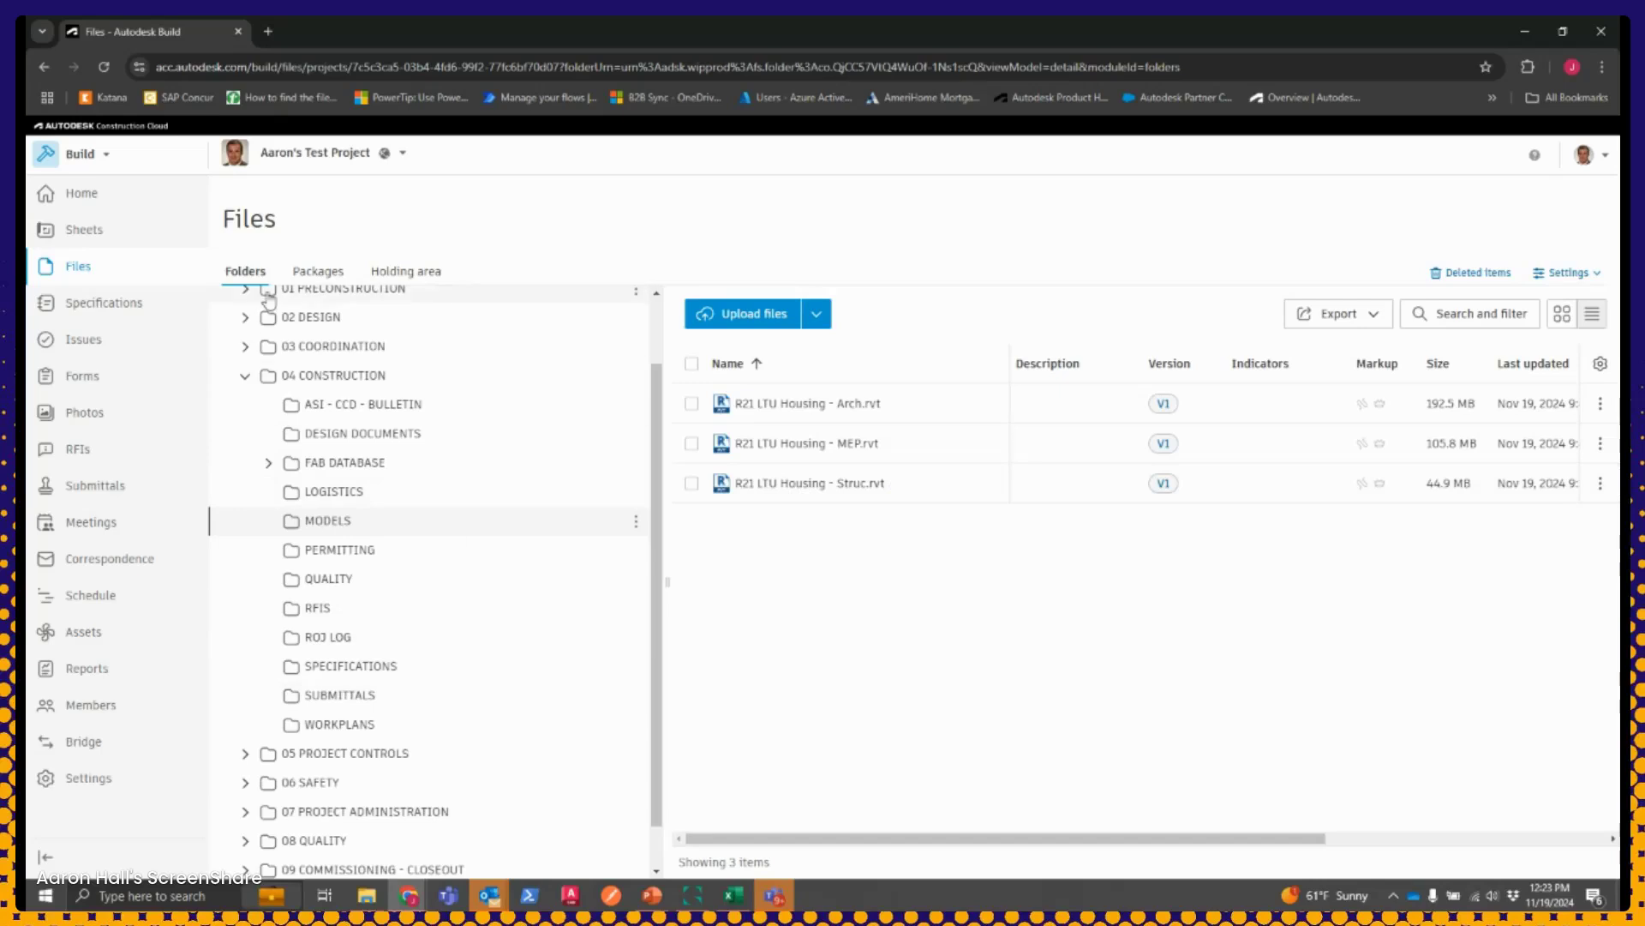
pyautogui.scroll(1, 330, 437)
pyautogui.scroll(-2, 343, 754)
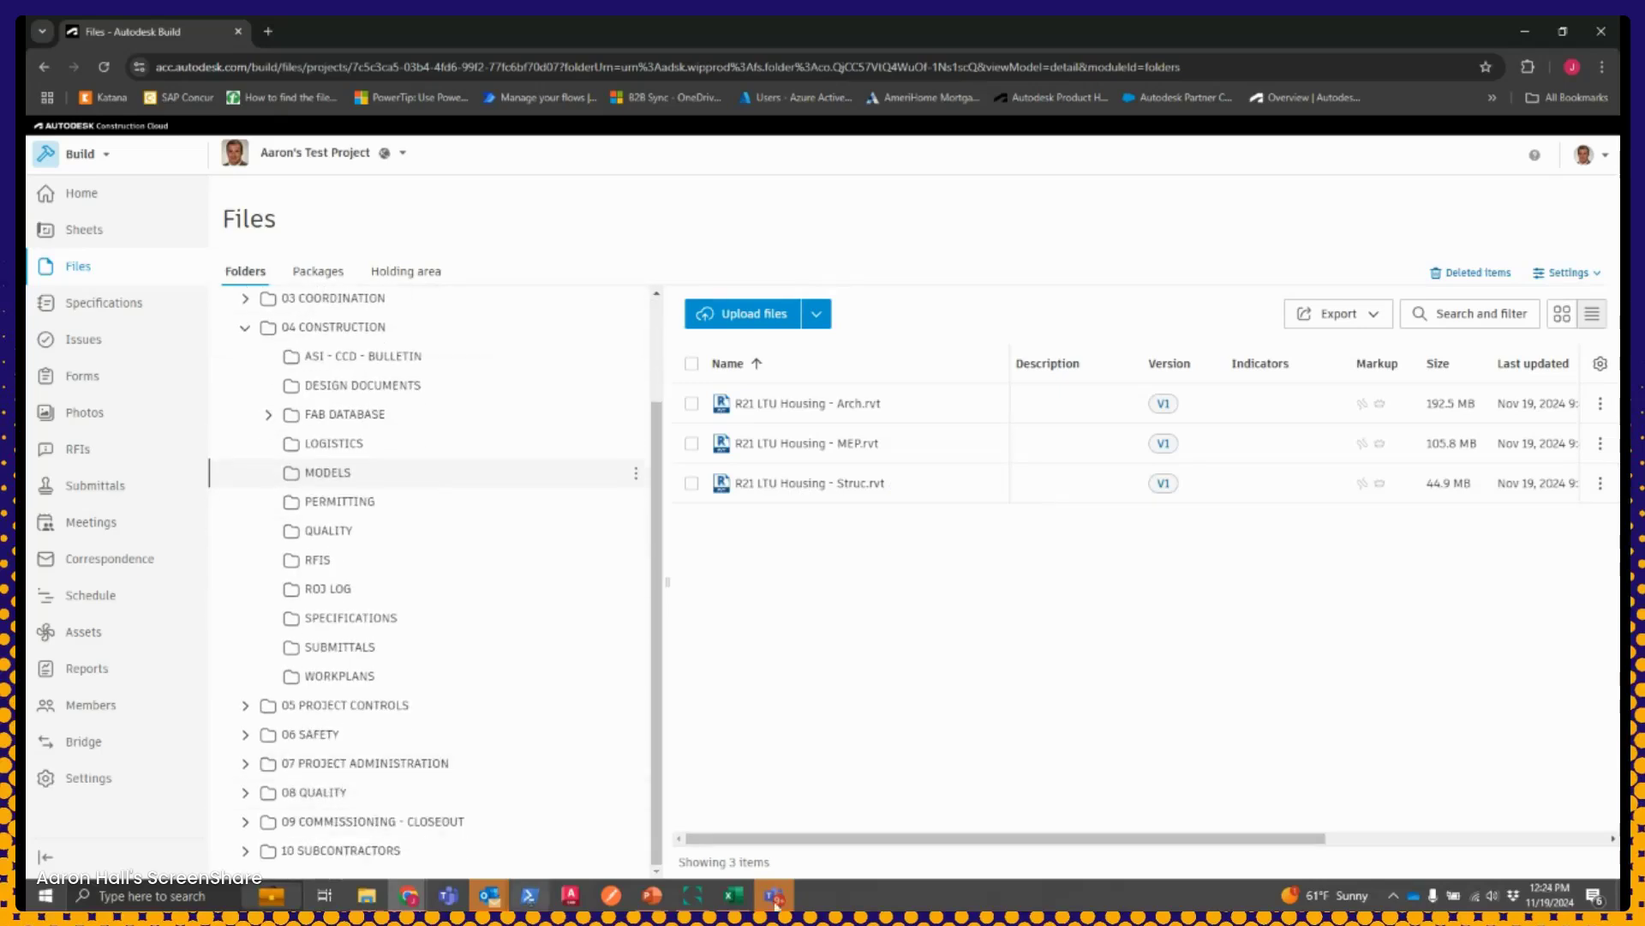
# Switch to File Sync 2025 and check the latest activity entry of the Autodesk Build to OneDrive sync
pyautogui.moveTo(652, 895)
pyautogui.click(686, 907)
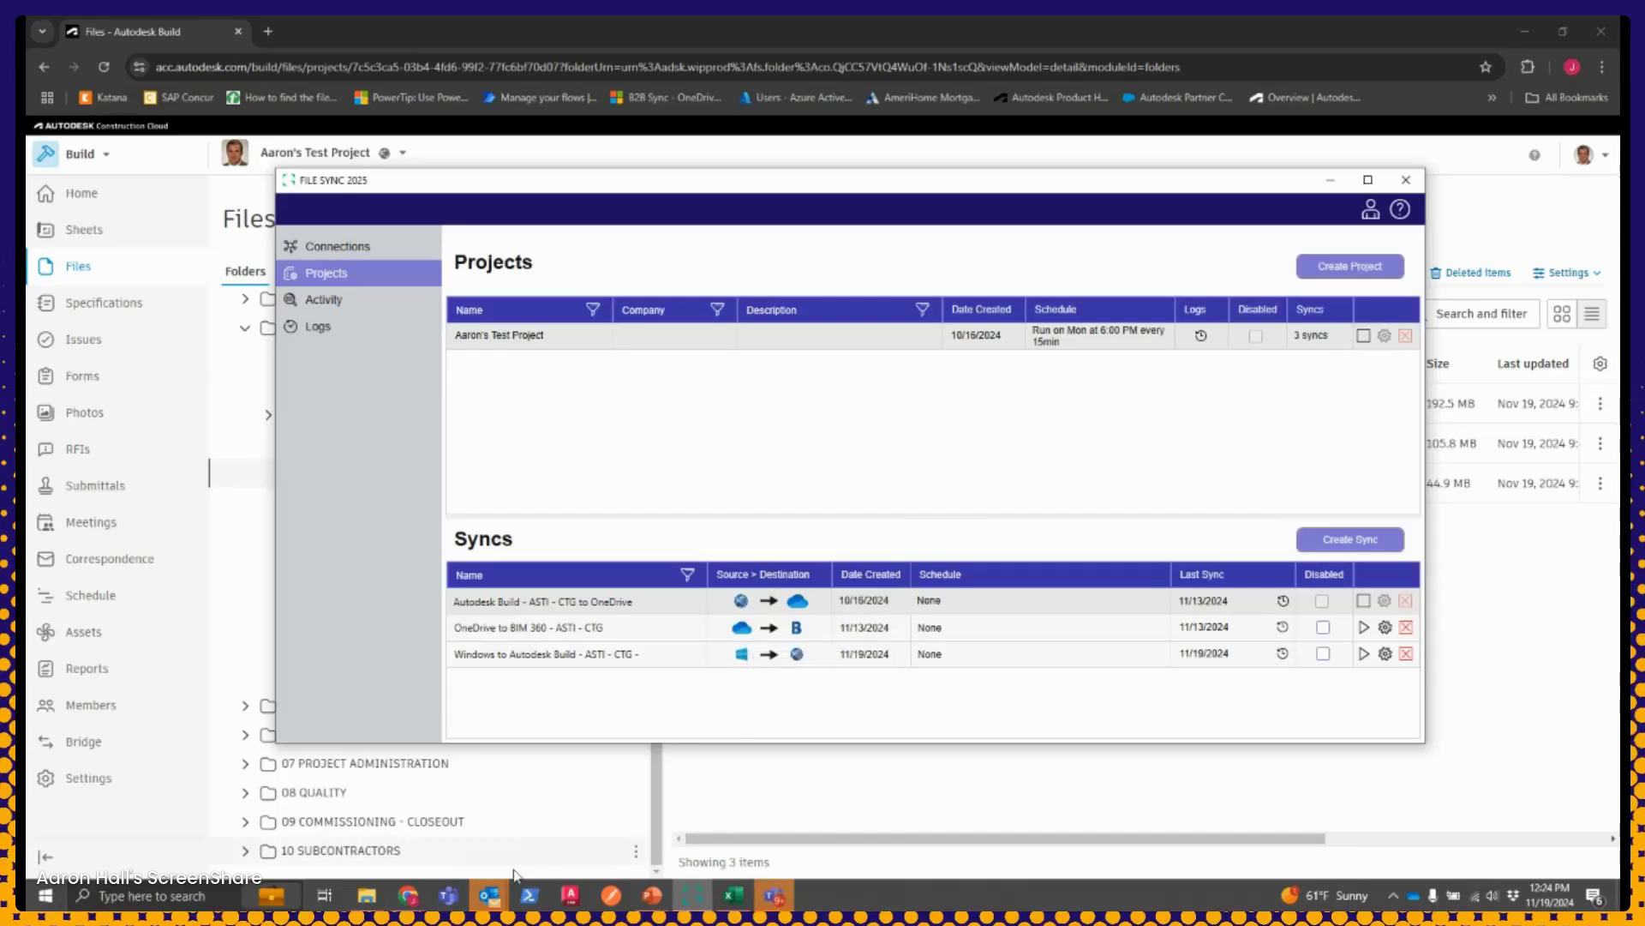
pyautogui.moveTo(811, 642)
pyautogui.click(326, 299)
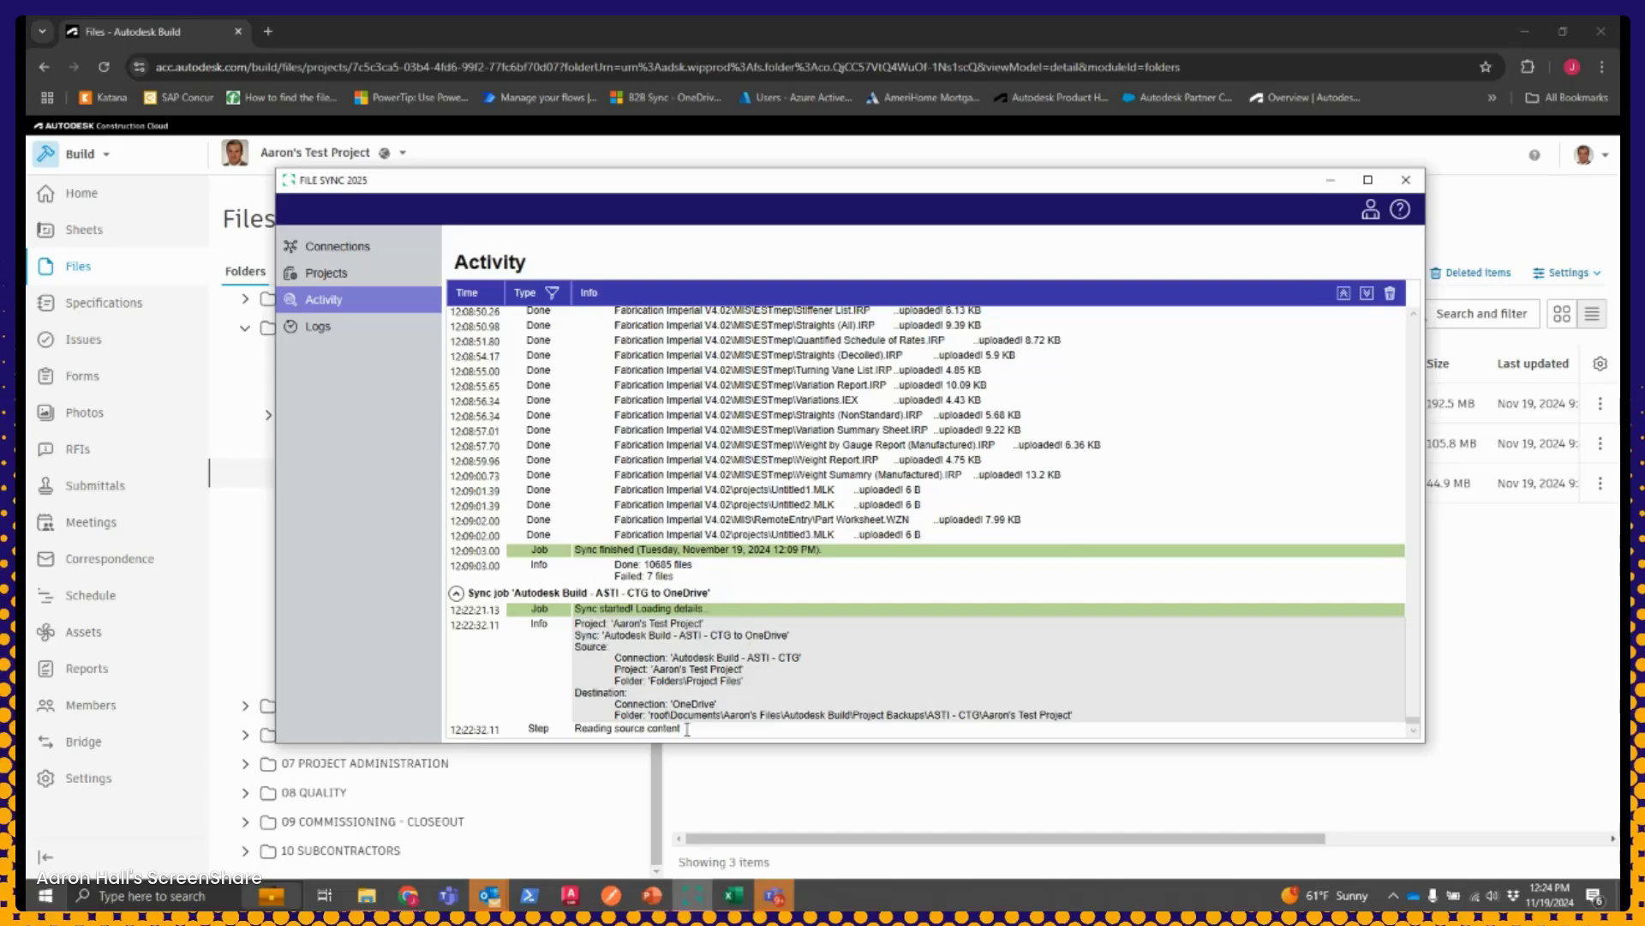
pyautogui.moveTo(688, 730); pyautogui.dragTo(549, 731)
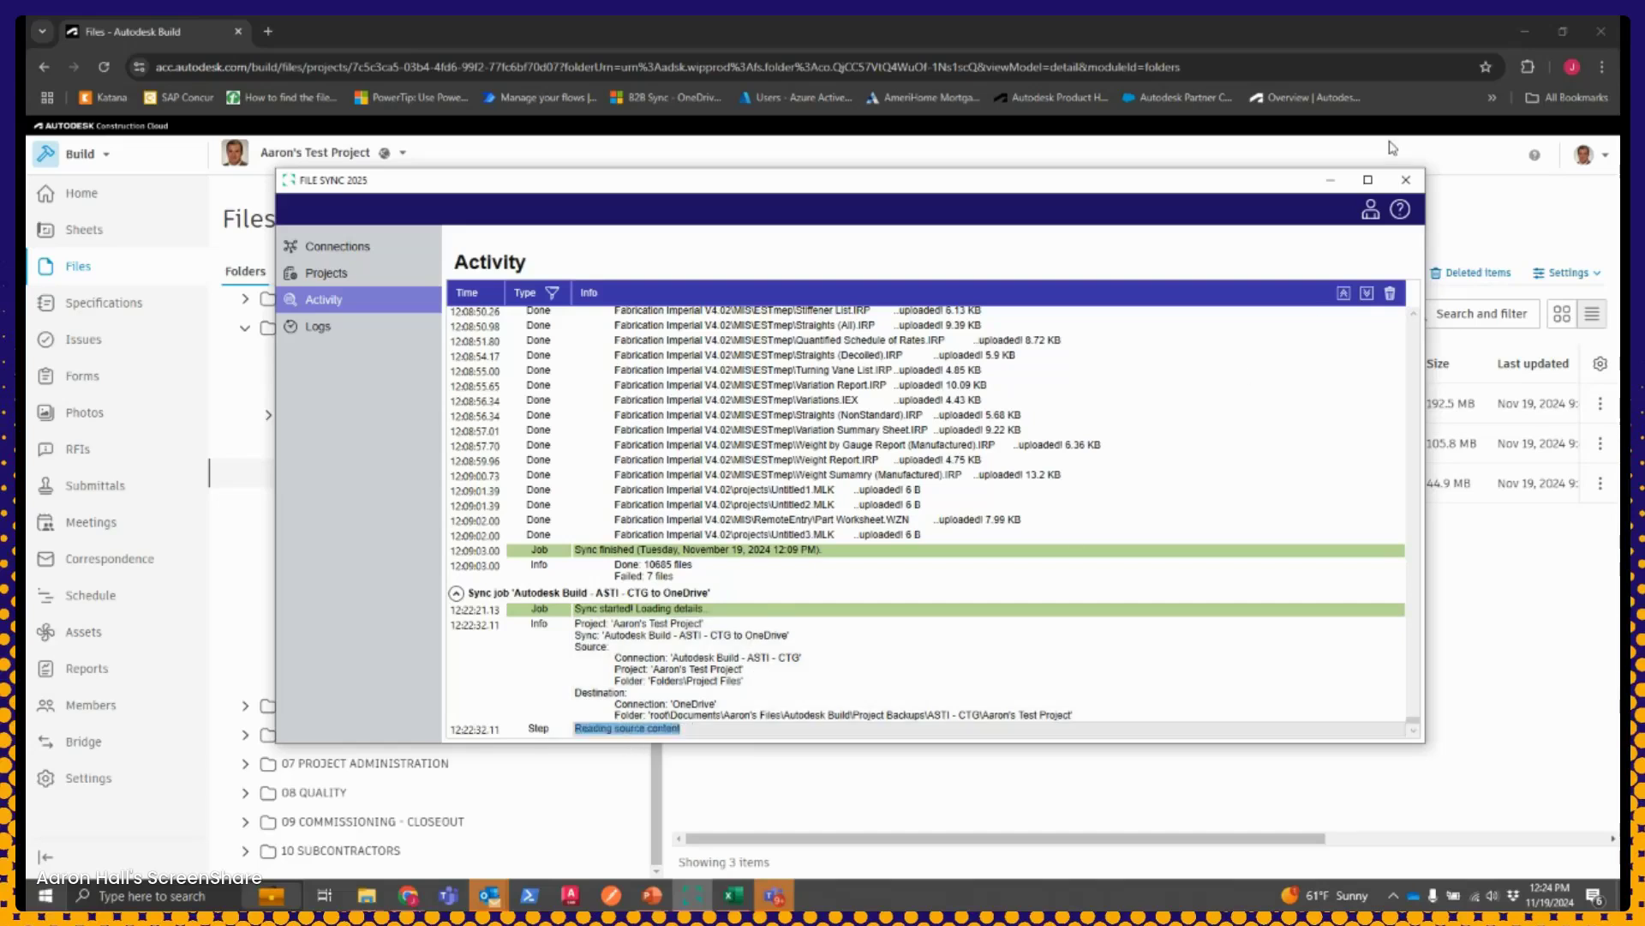
# Minimize File Sync and examine the subfolders of 04 CONSTRUCTION in Autodesk Build Files
pyautogui.click(1330, 180)
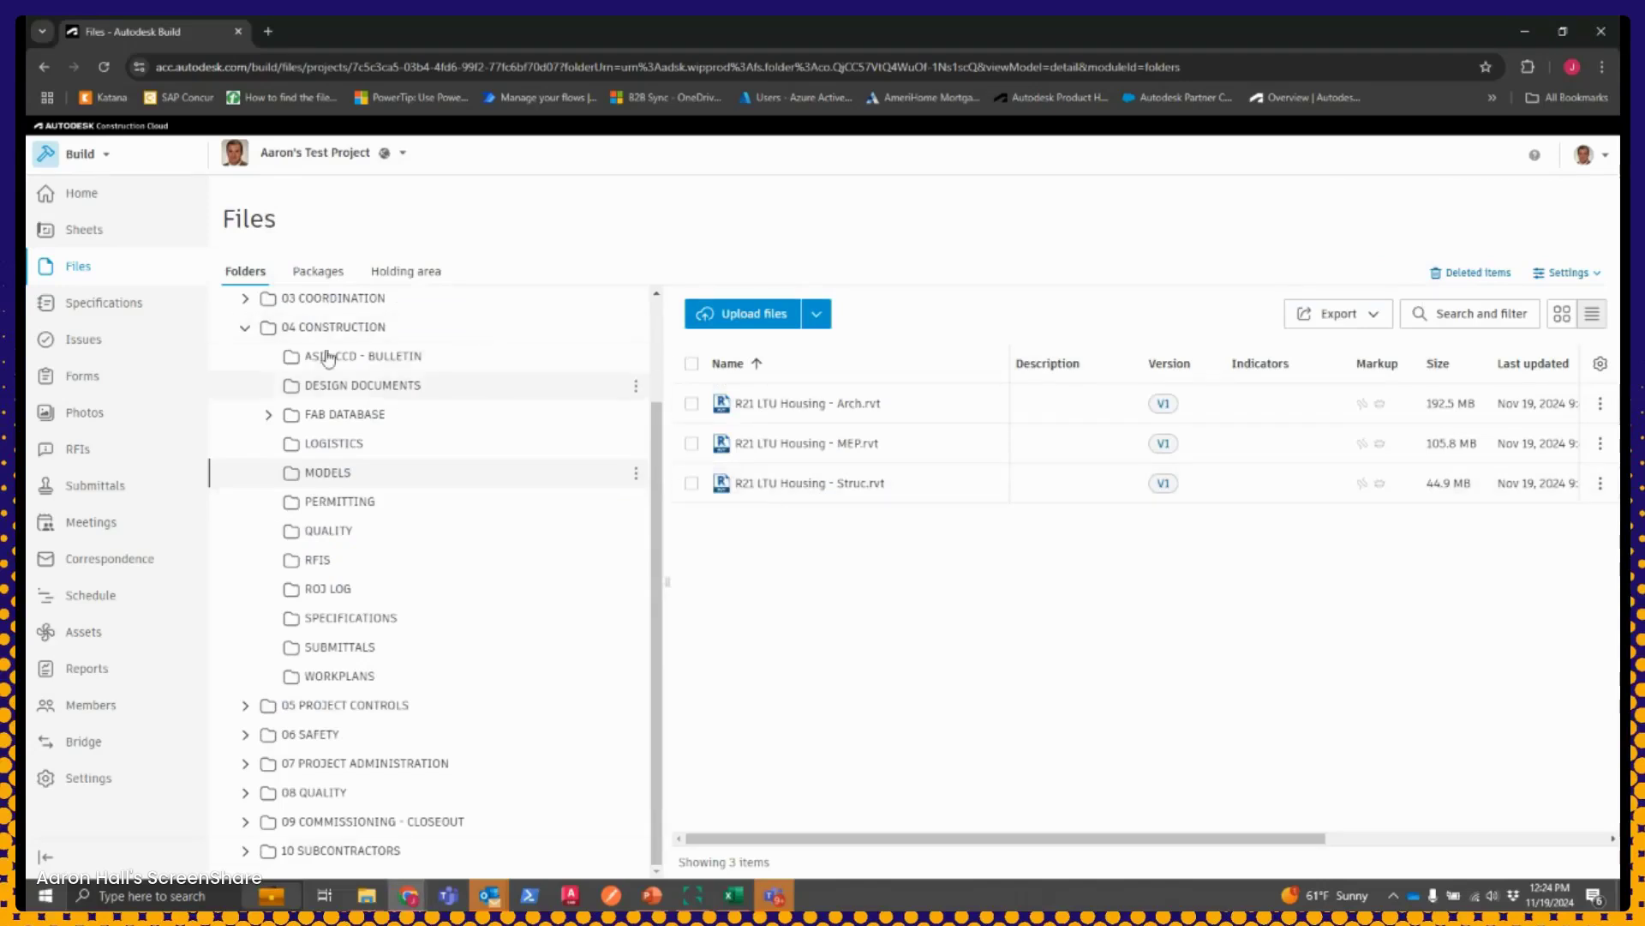
pyautogui.click(245, 327)
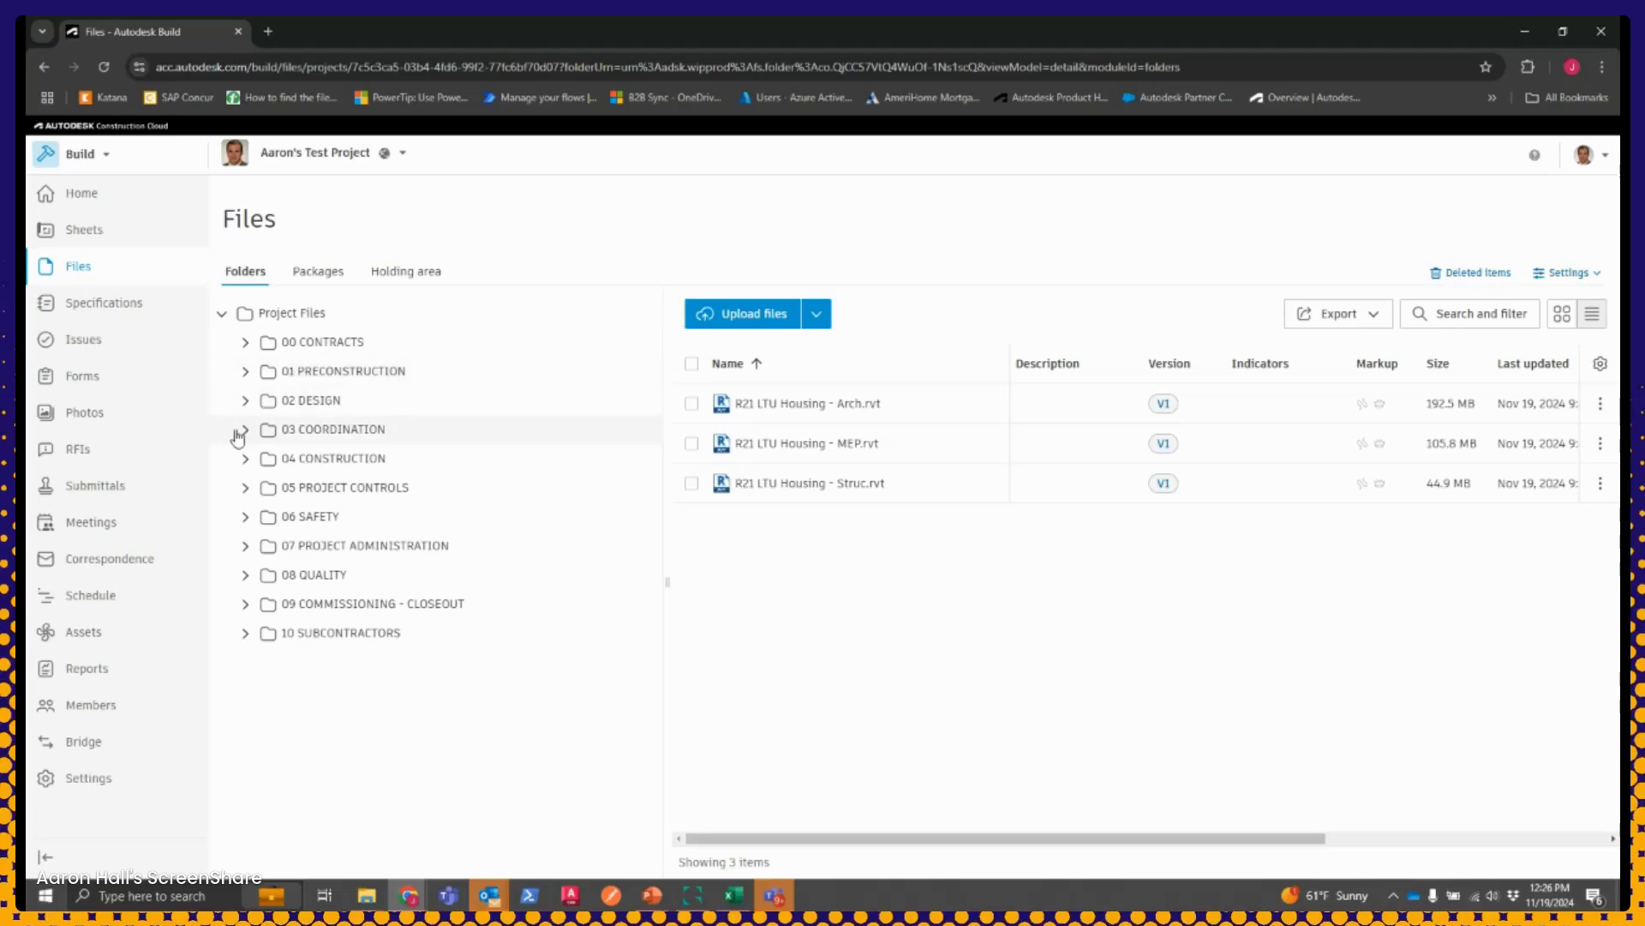
pyautogui.click(244, 463)
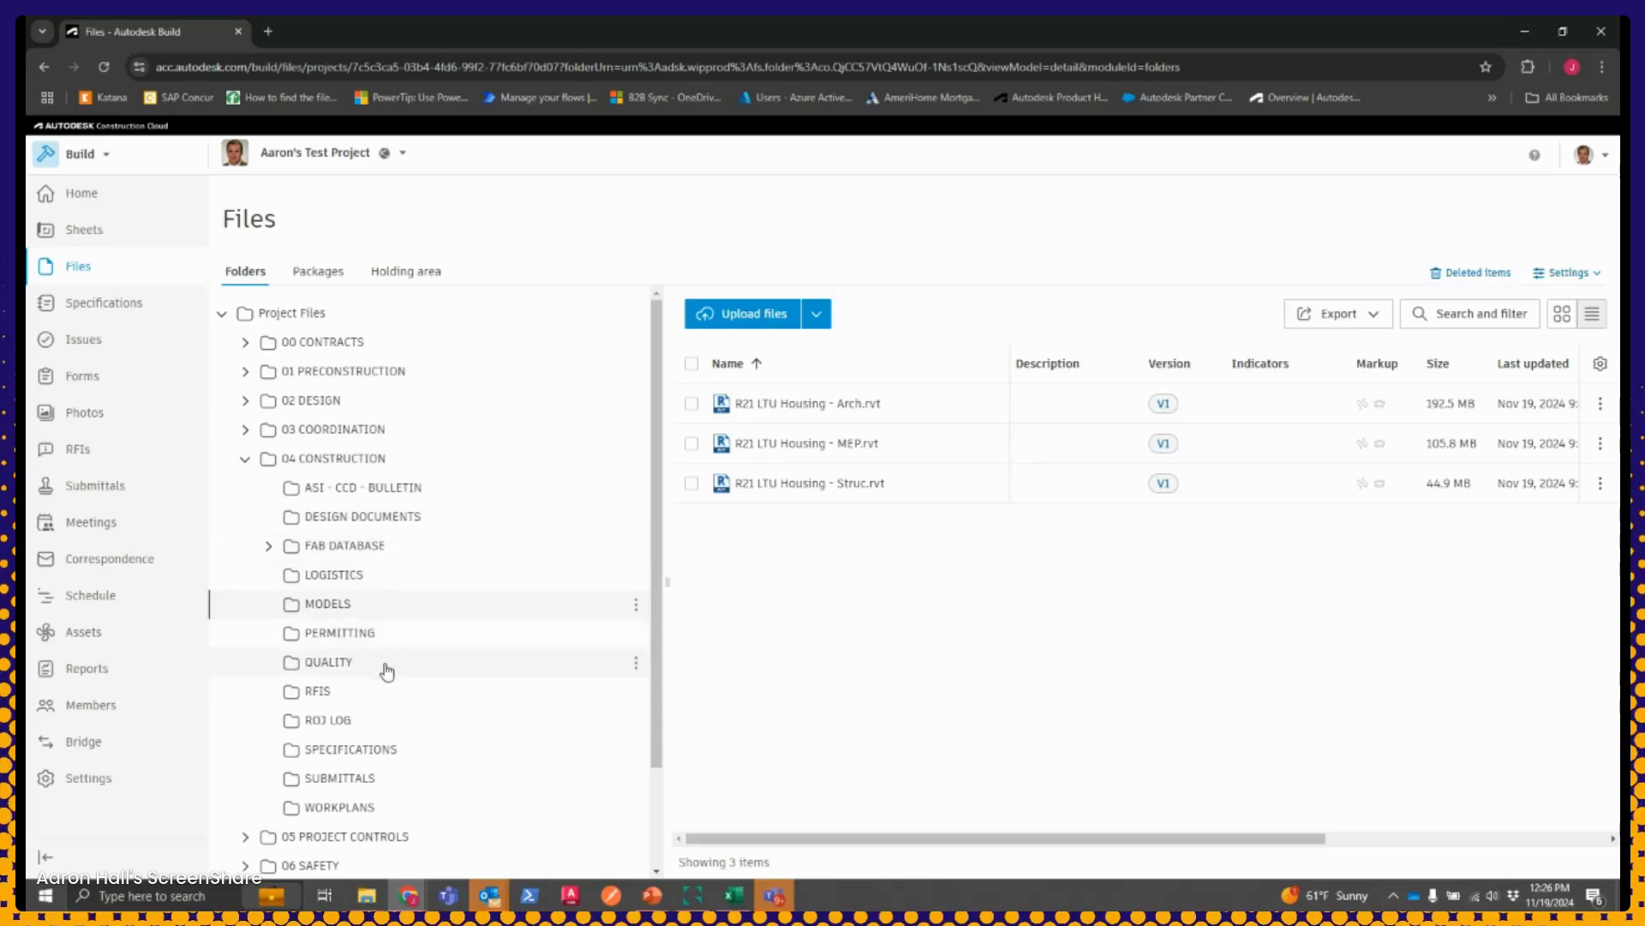
pyautogui.scroll(-1, 387, 667)
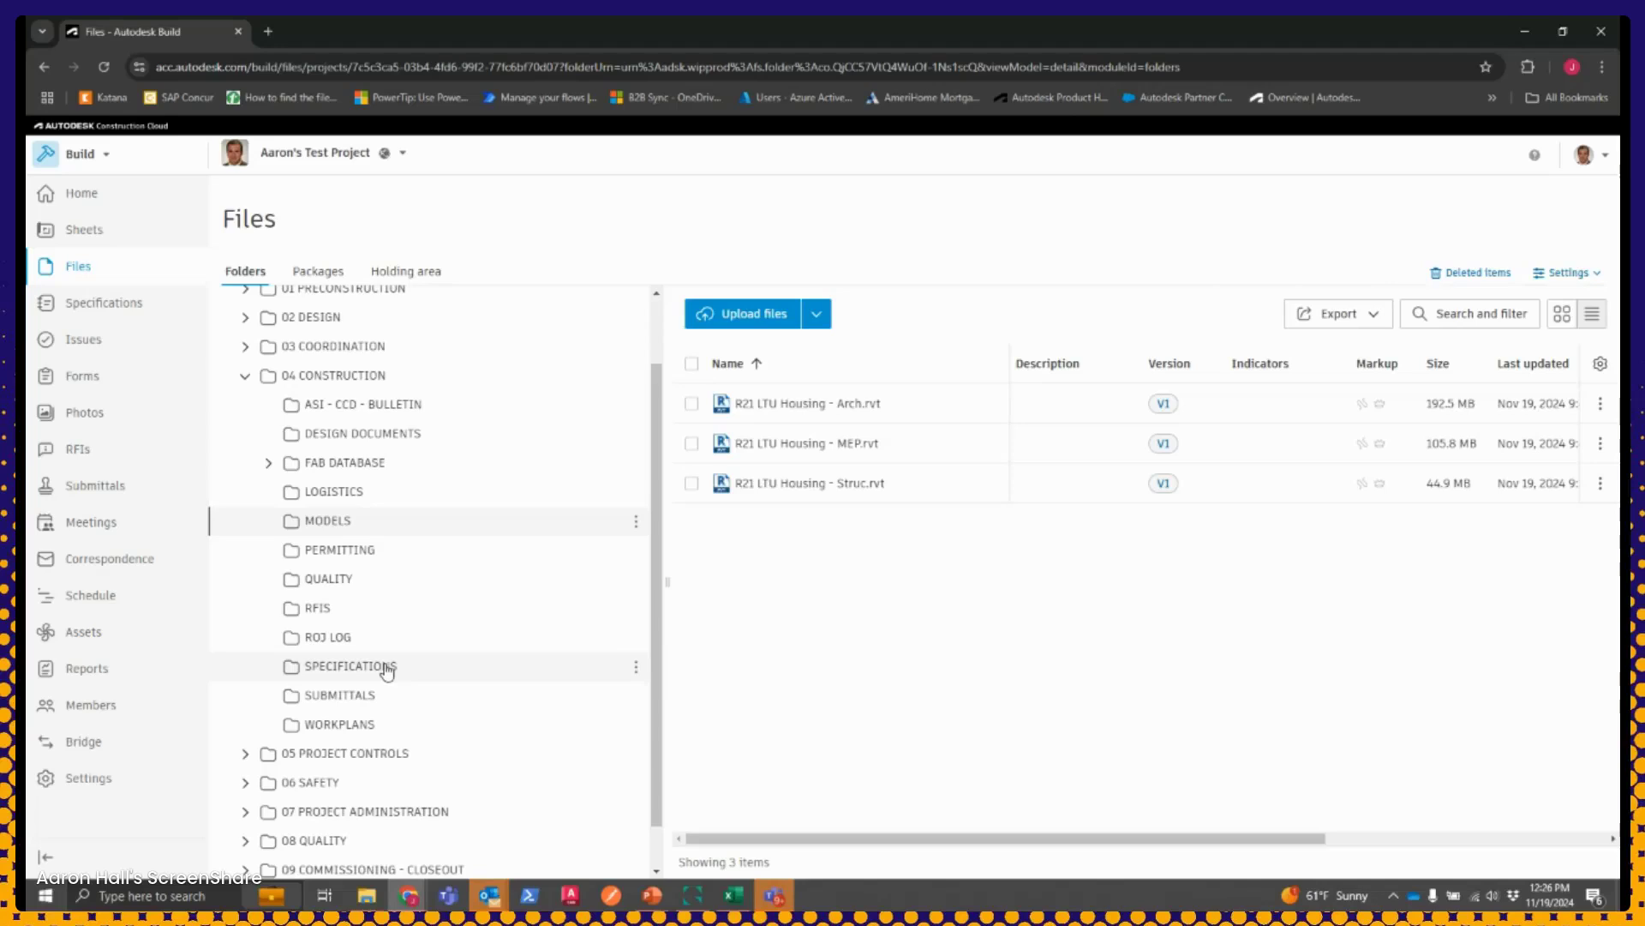
# Collapse 04 CONSTRUCTION in the project folder tree and look through the subfolders of 10 SUBCONTRACTORS
pyautogui.click(260, 384)
pyautogui.click(245, 376)
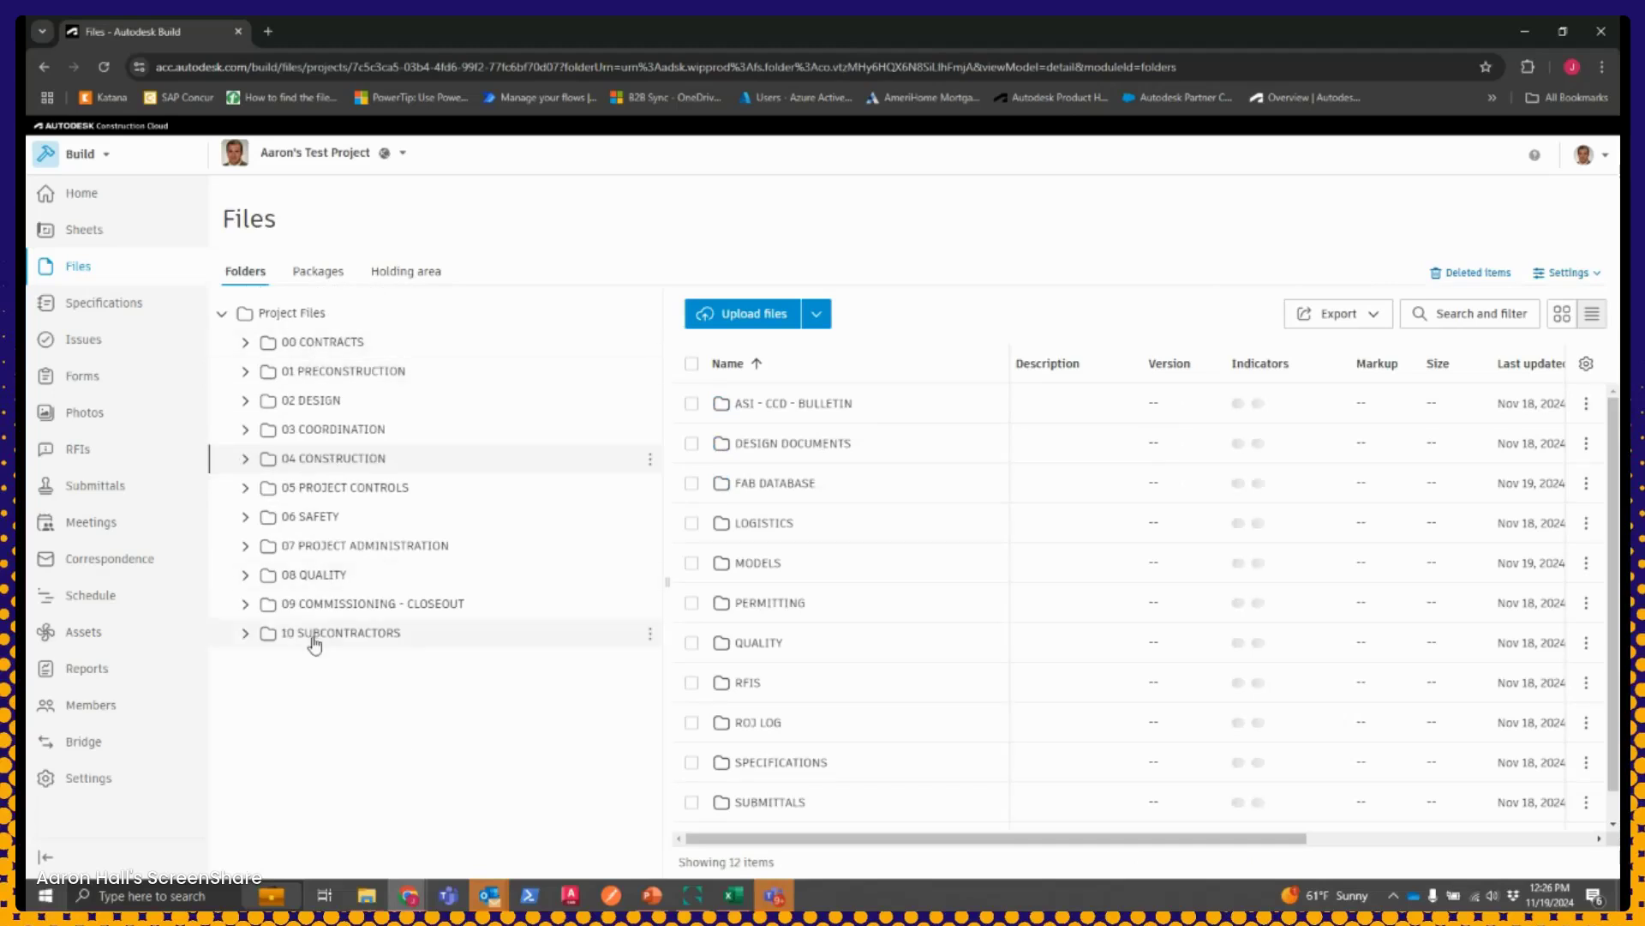
pyautogui.click(245, 634)
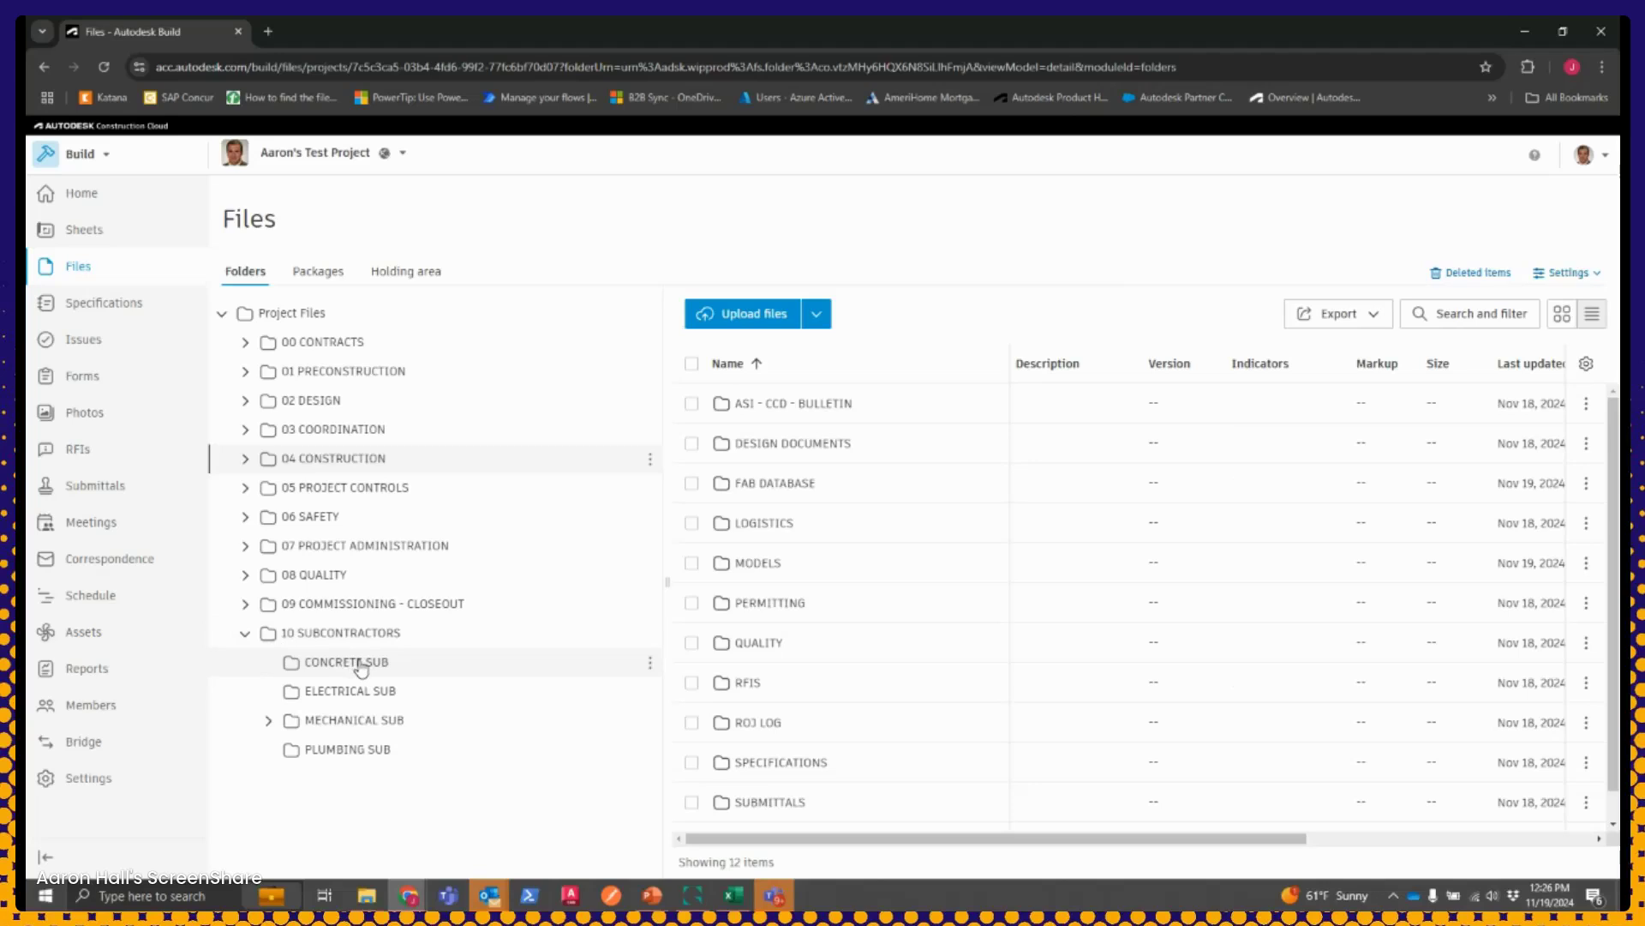
pyautogui.click(244, 634)
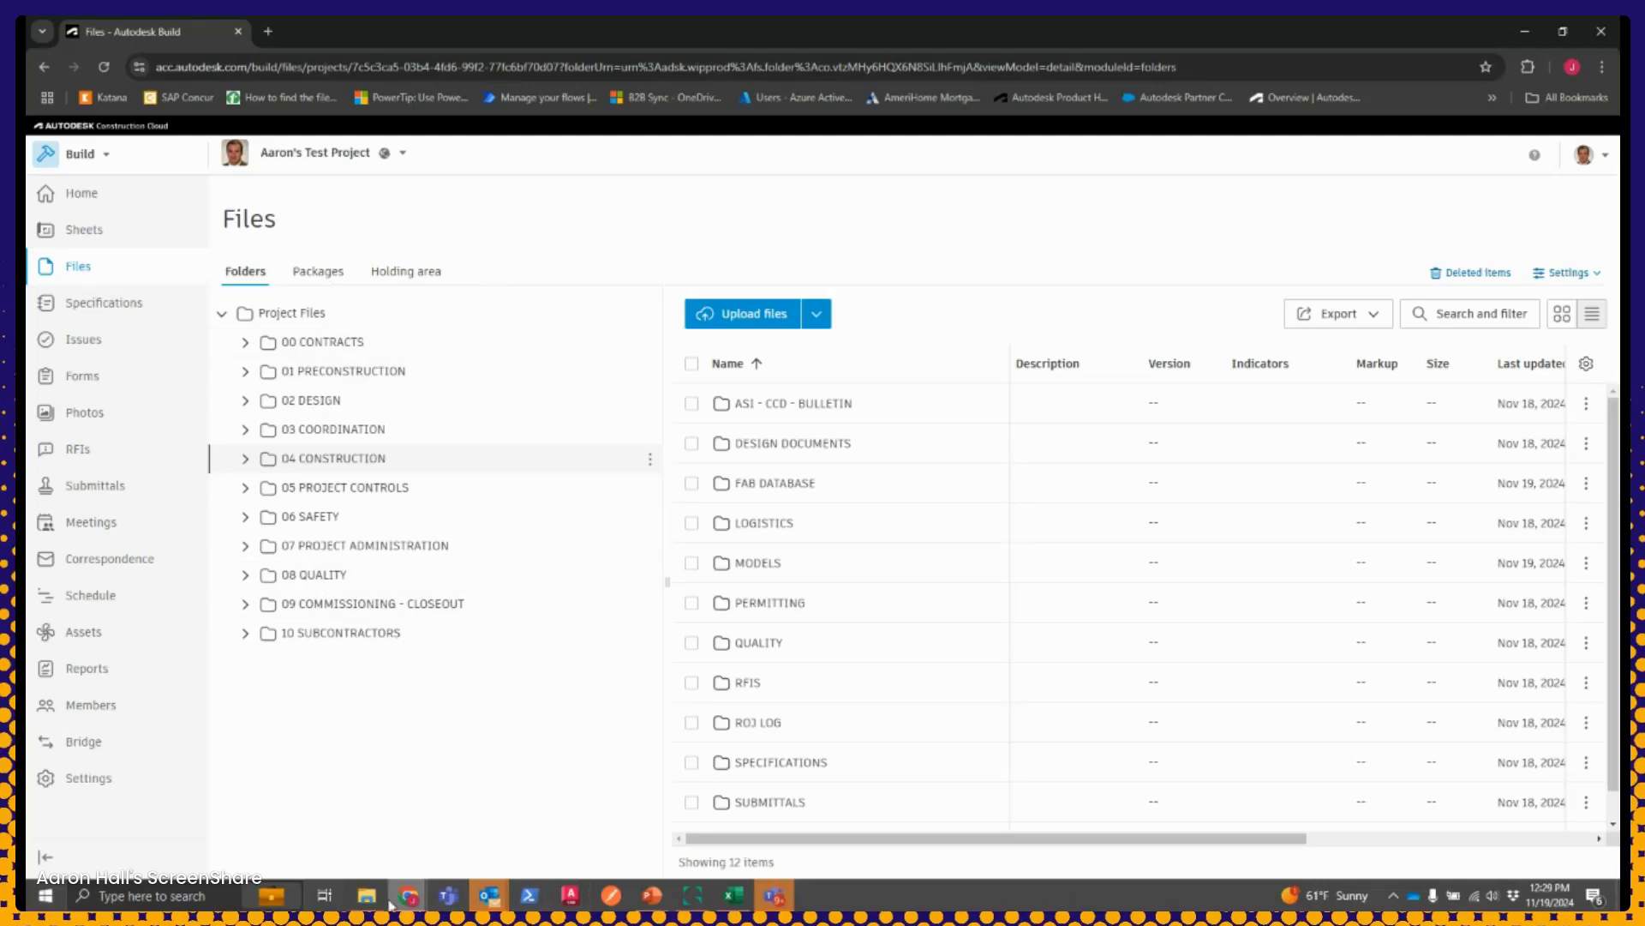
# Switch to File Explorer and reopen the test project's backup folder through Project Backups and ASTI - CTG to check its contents
pyautogui.moveTo(368, 895)
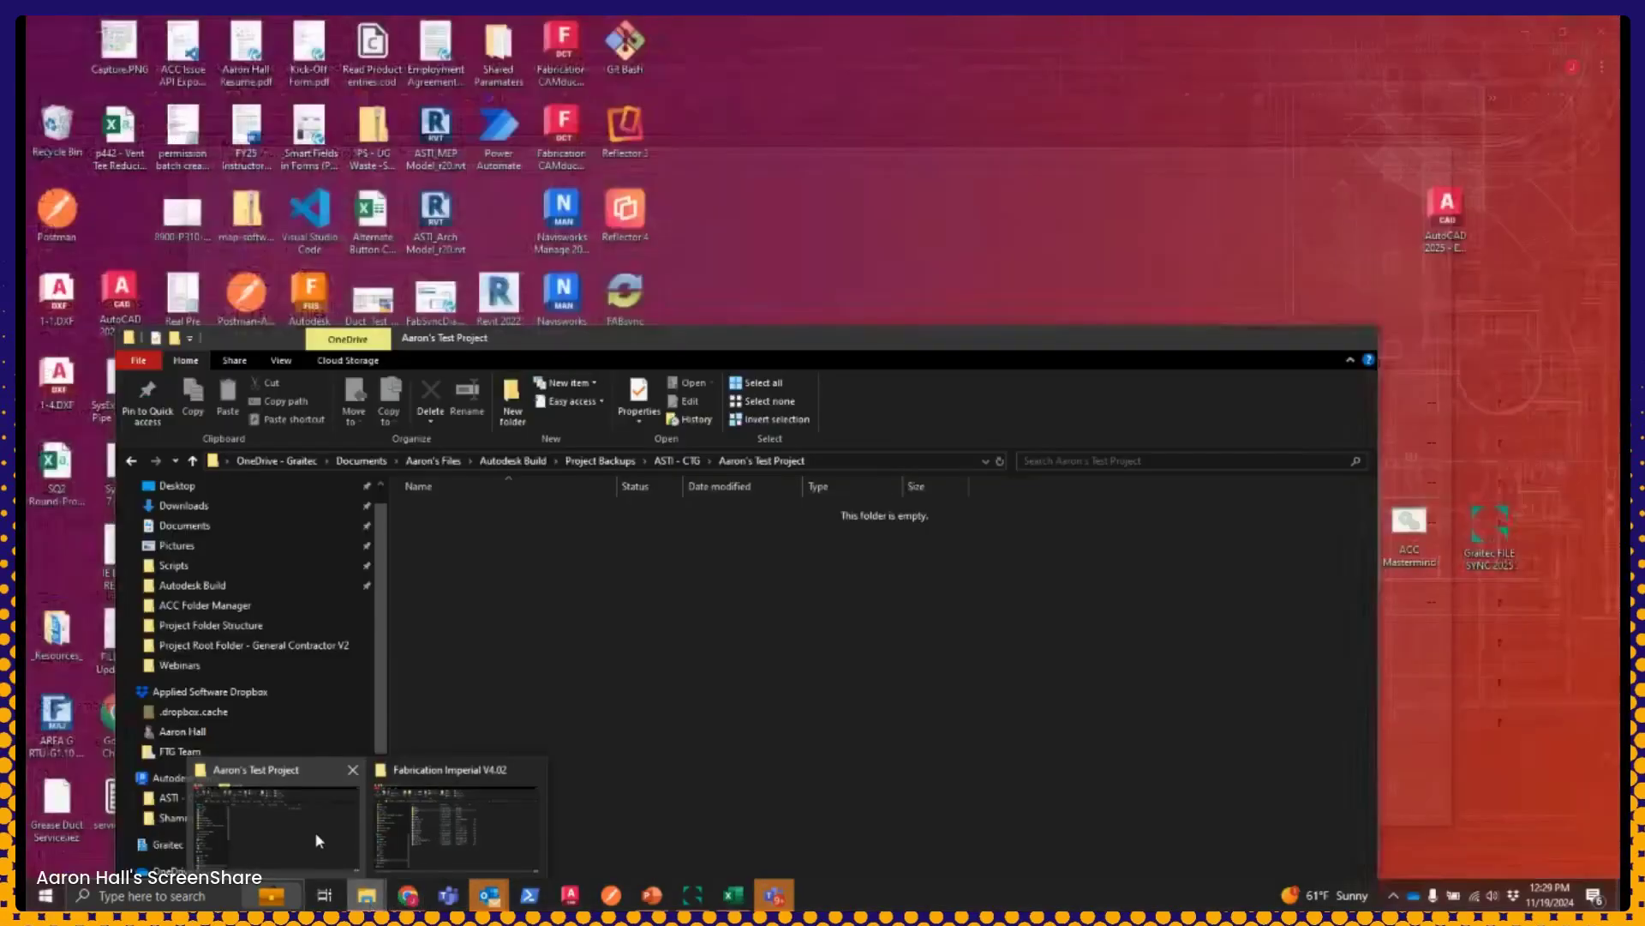
pyautogui.click(315, 831)
pyautogui.moveTo(932, 342); pyautogui.dragTo(986, 38)
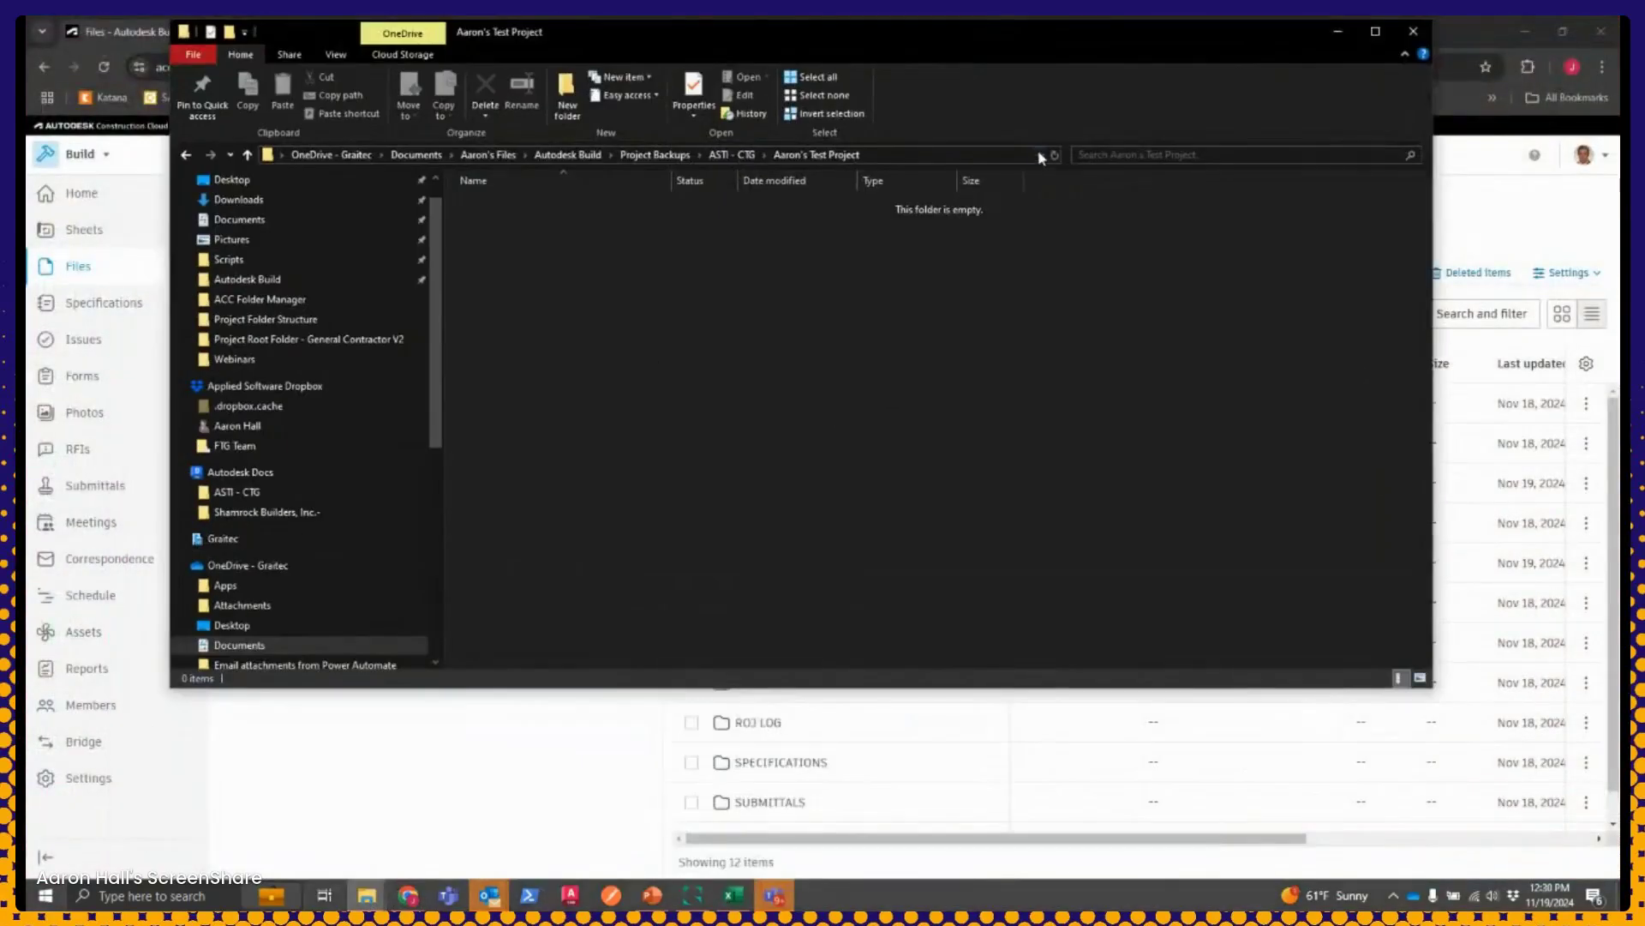
pyautogui.click(725, 154)
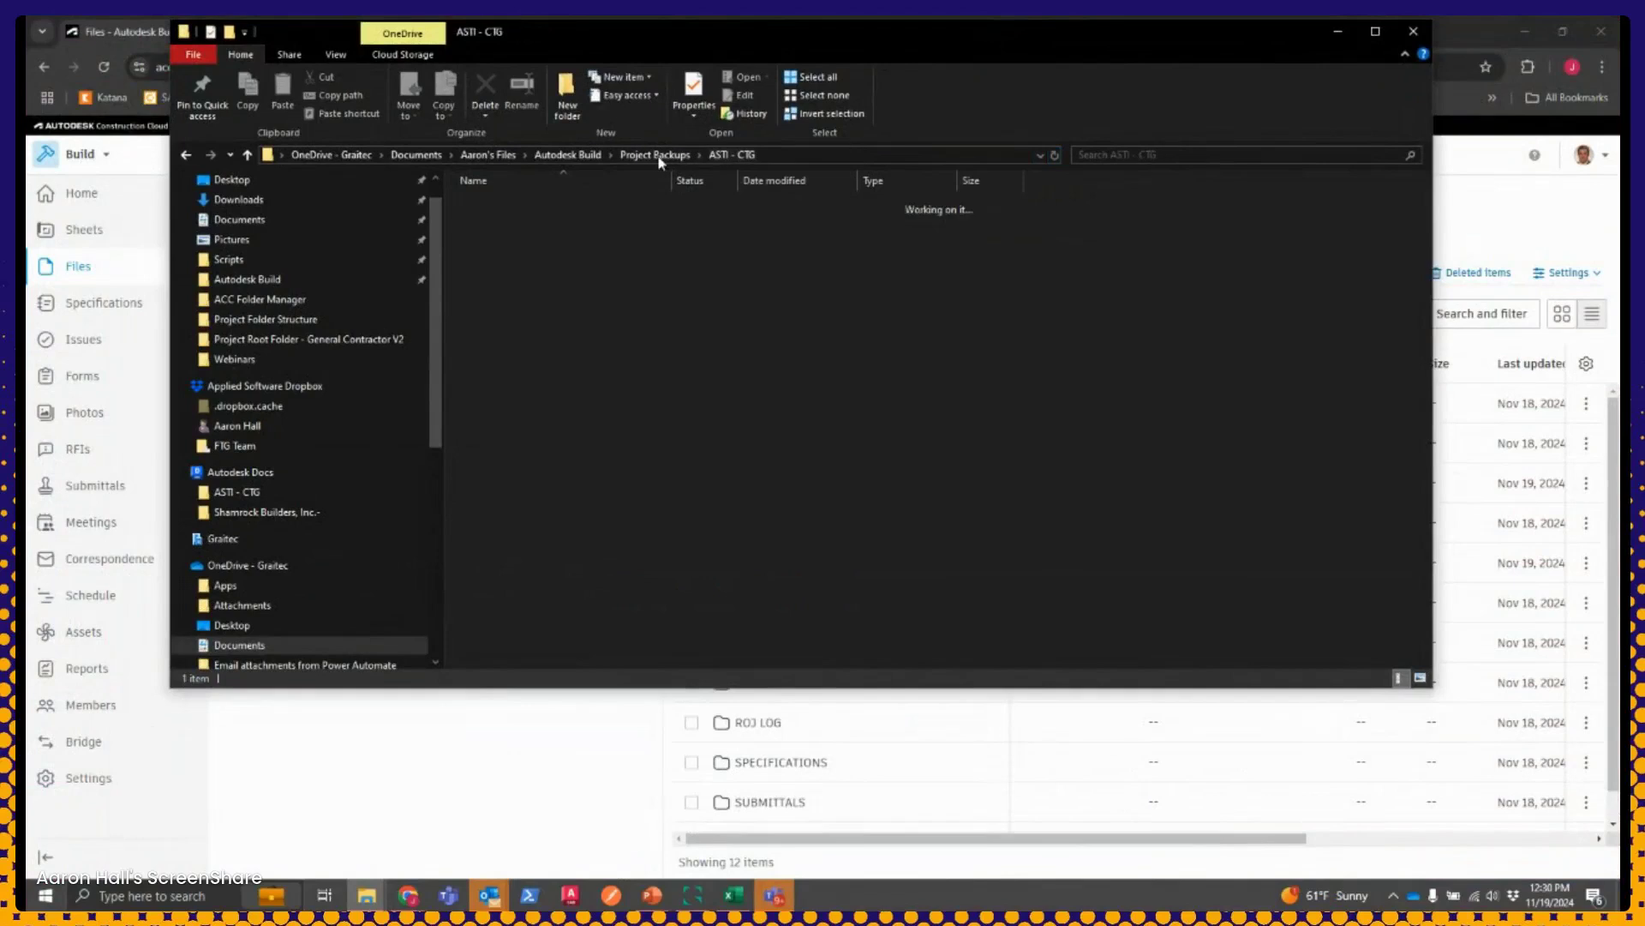
pyautogui.click(656, 154)
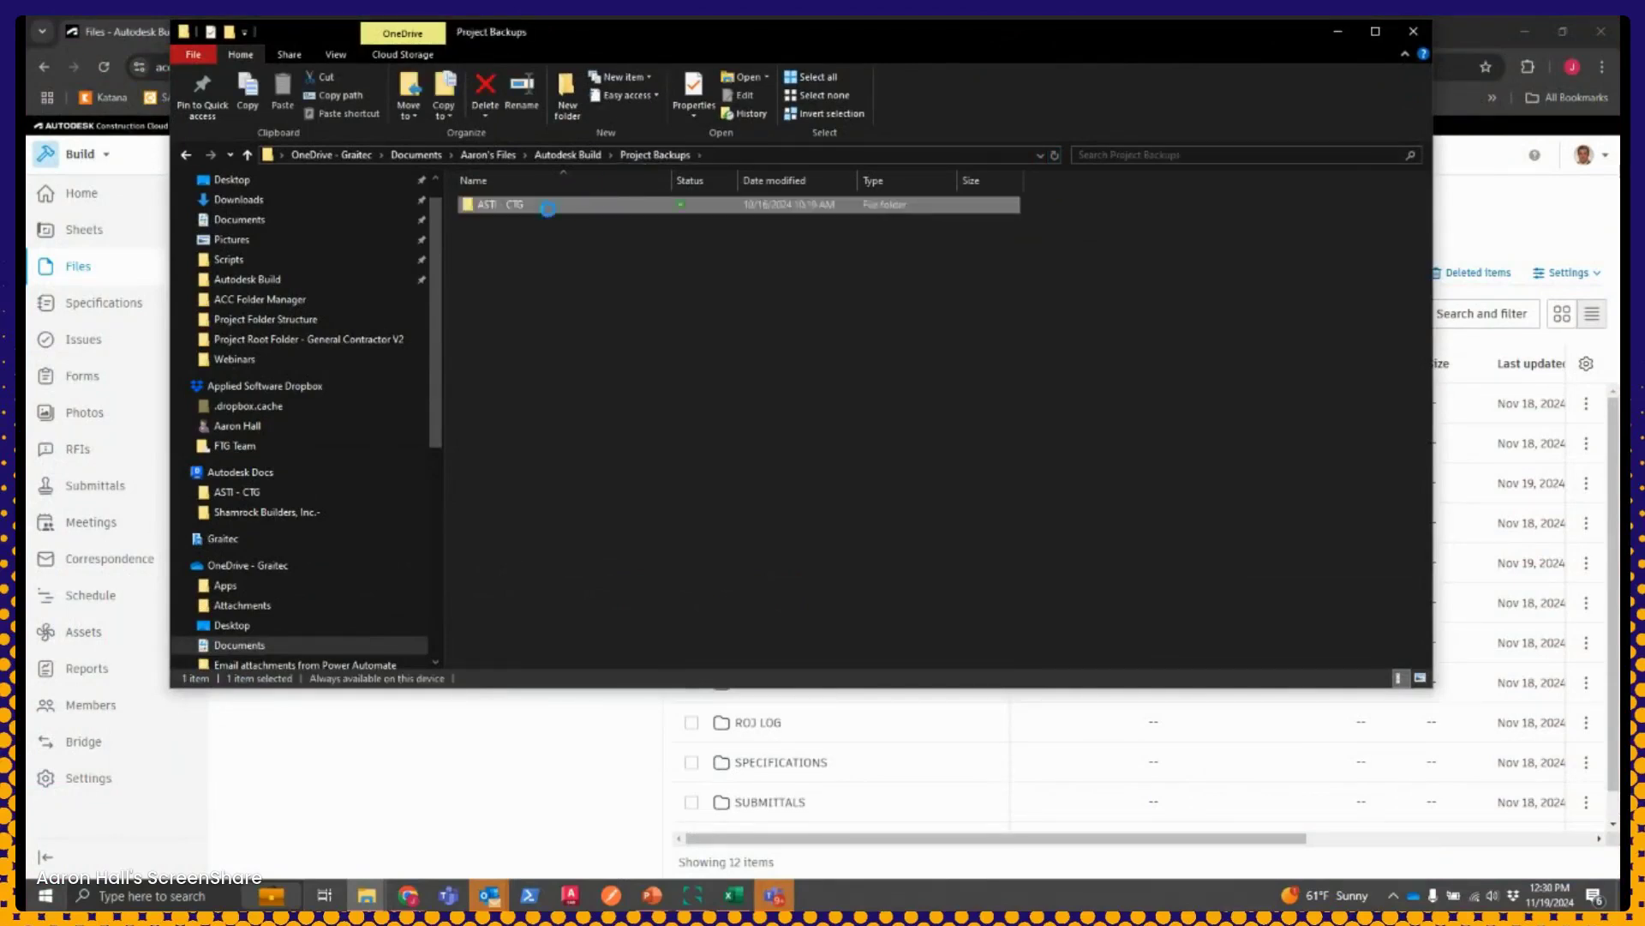
pyautogui.doubleClick(545, 209)
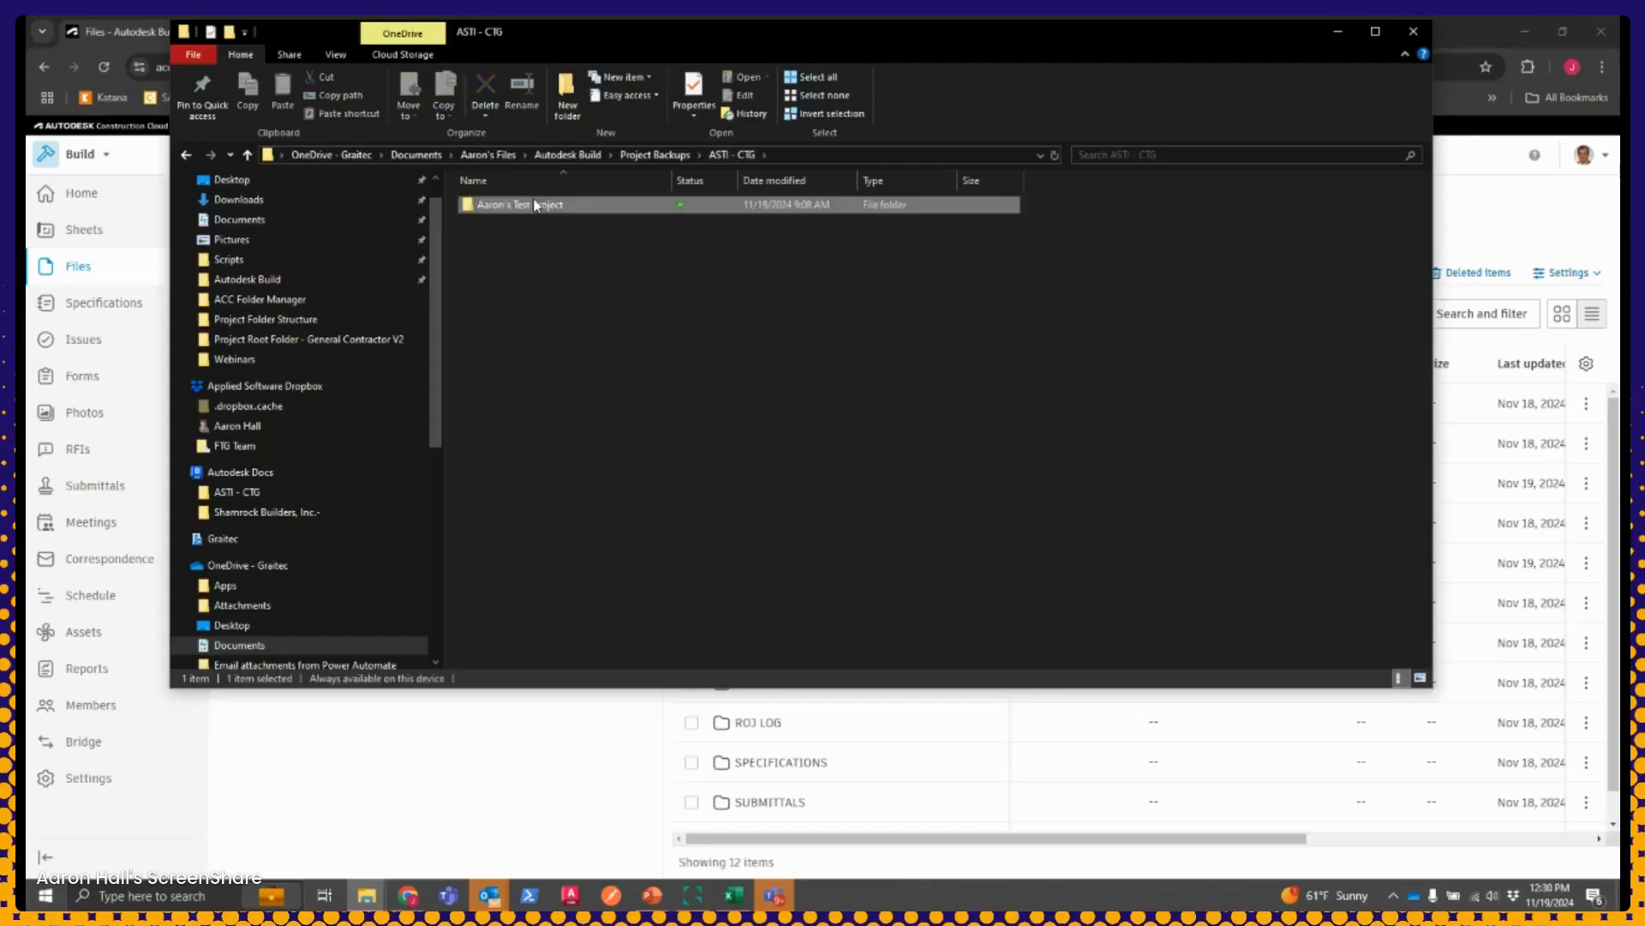
pyautogui.press('Return')
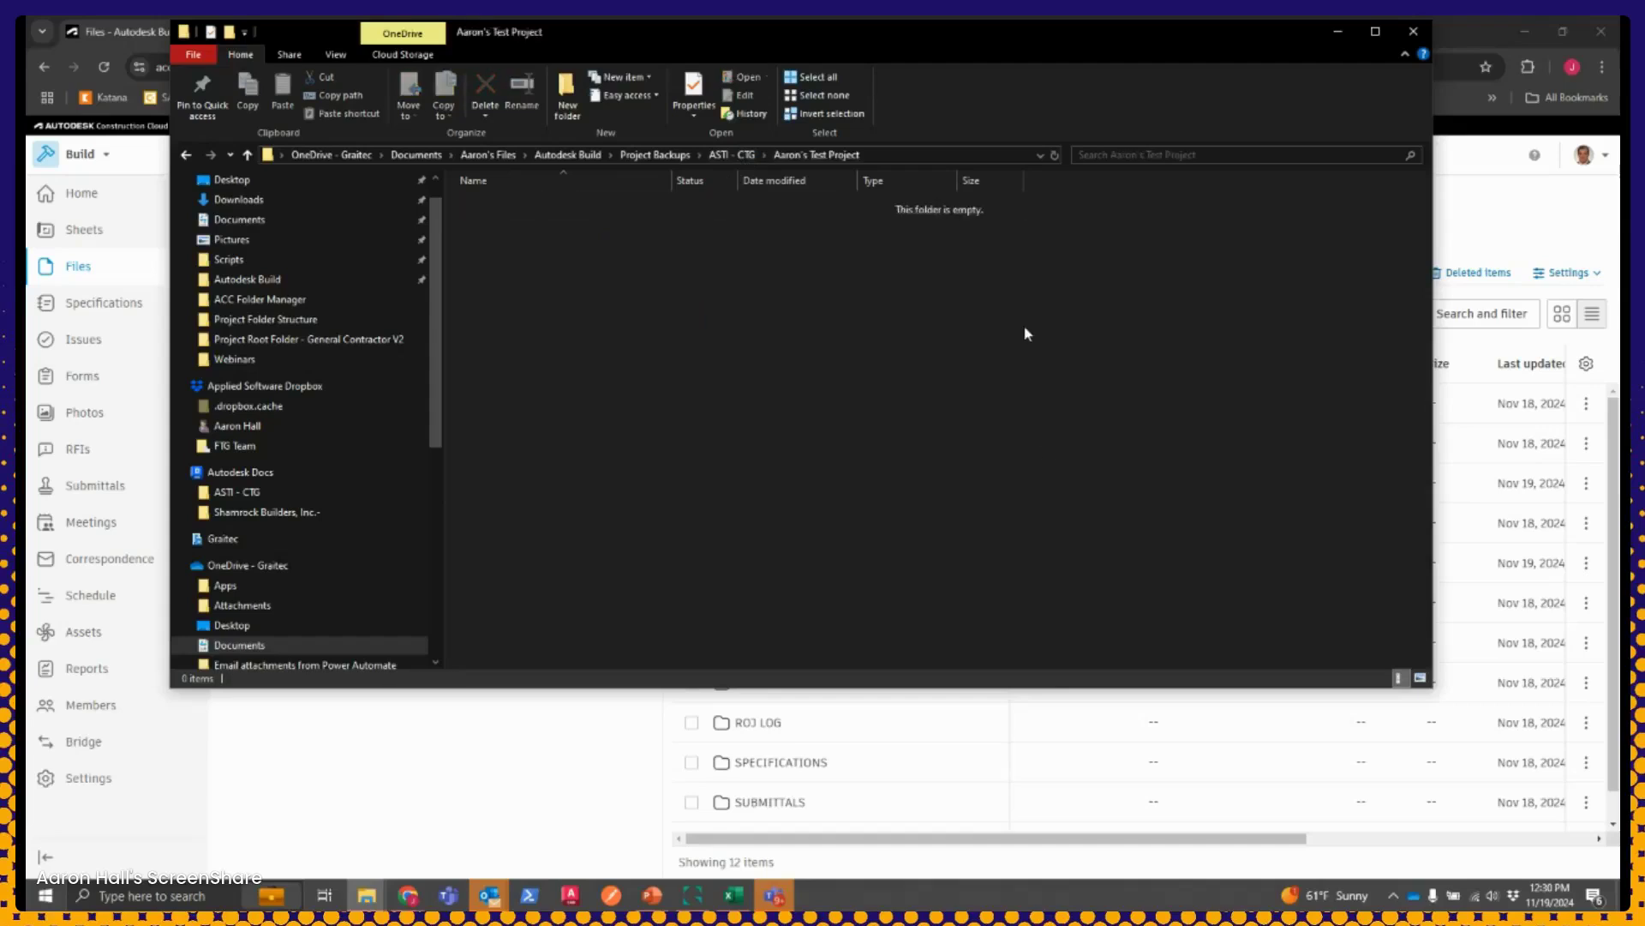
# Check the Autodesk Build to OneDrive sync's activity in File Sync 2025, and minimize File Sync and File Explorer
pyautogui.click(1394, 894)
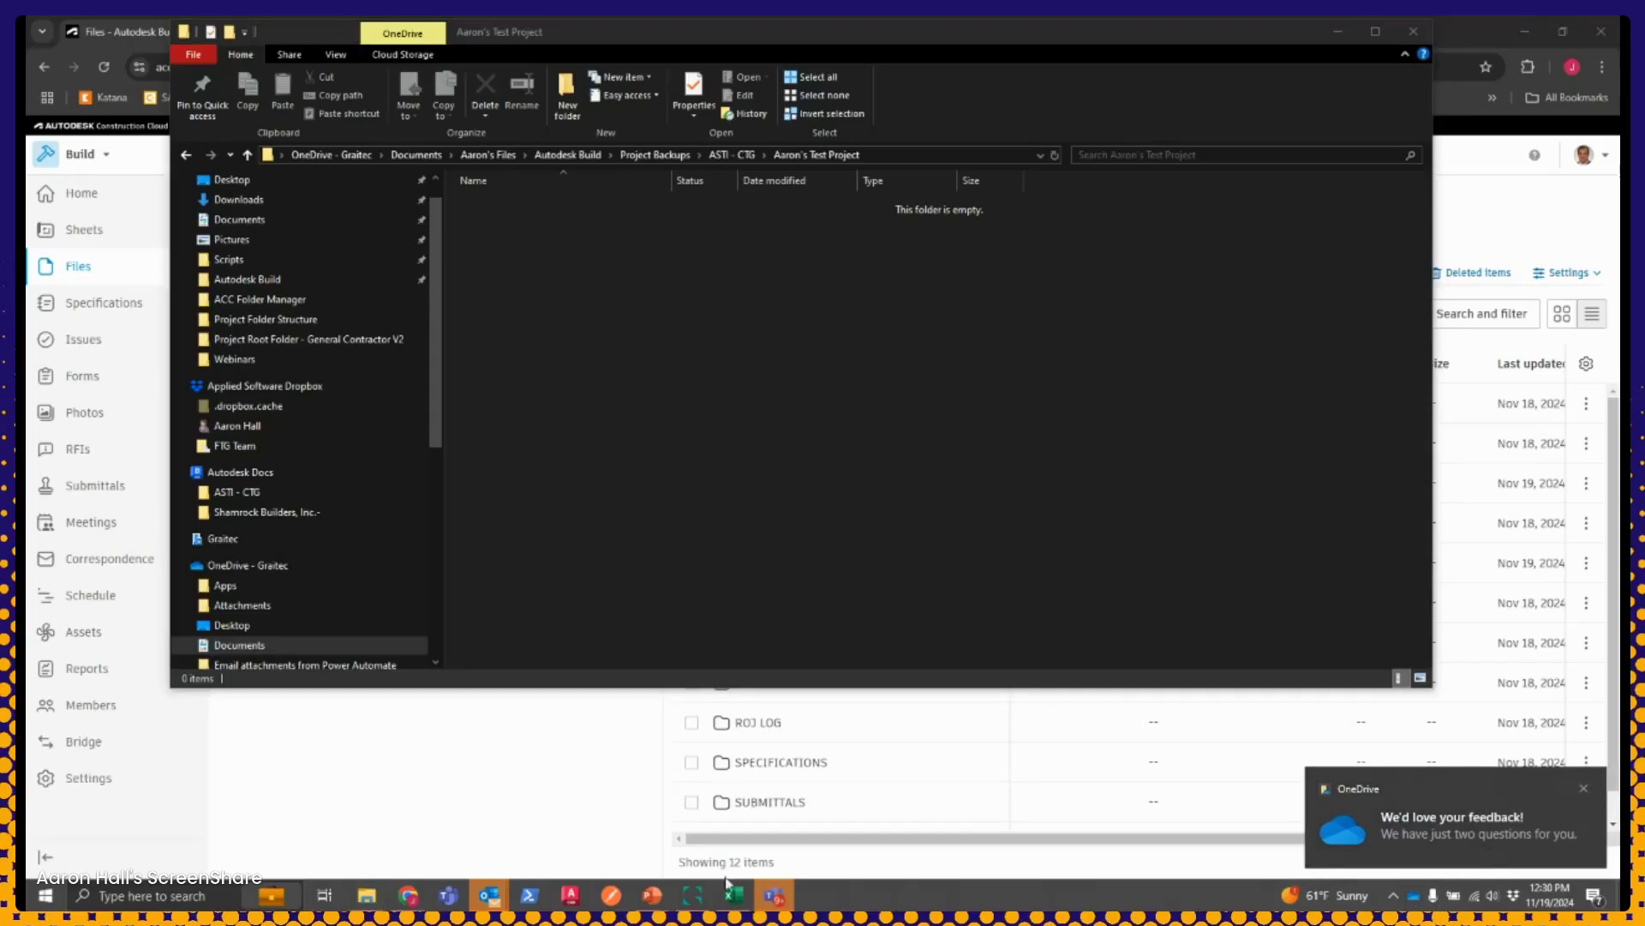
pyautogui.click(691, 900)
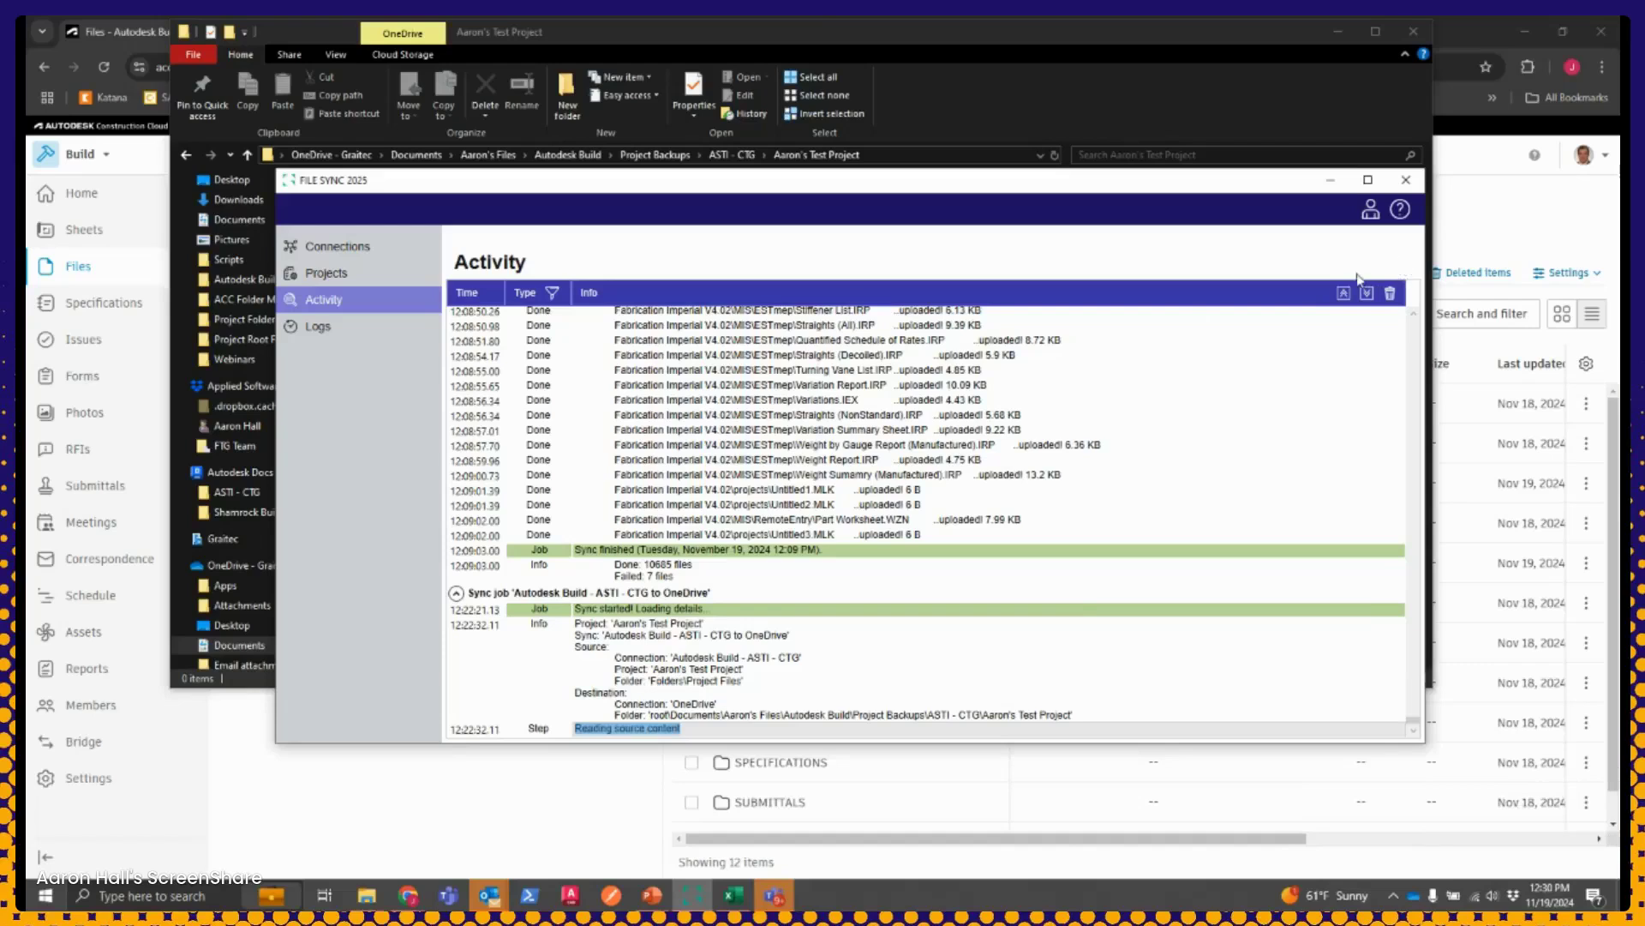
pyautogui.click(1337, 183)
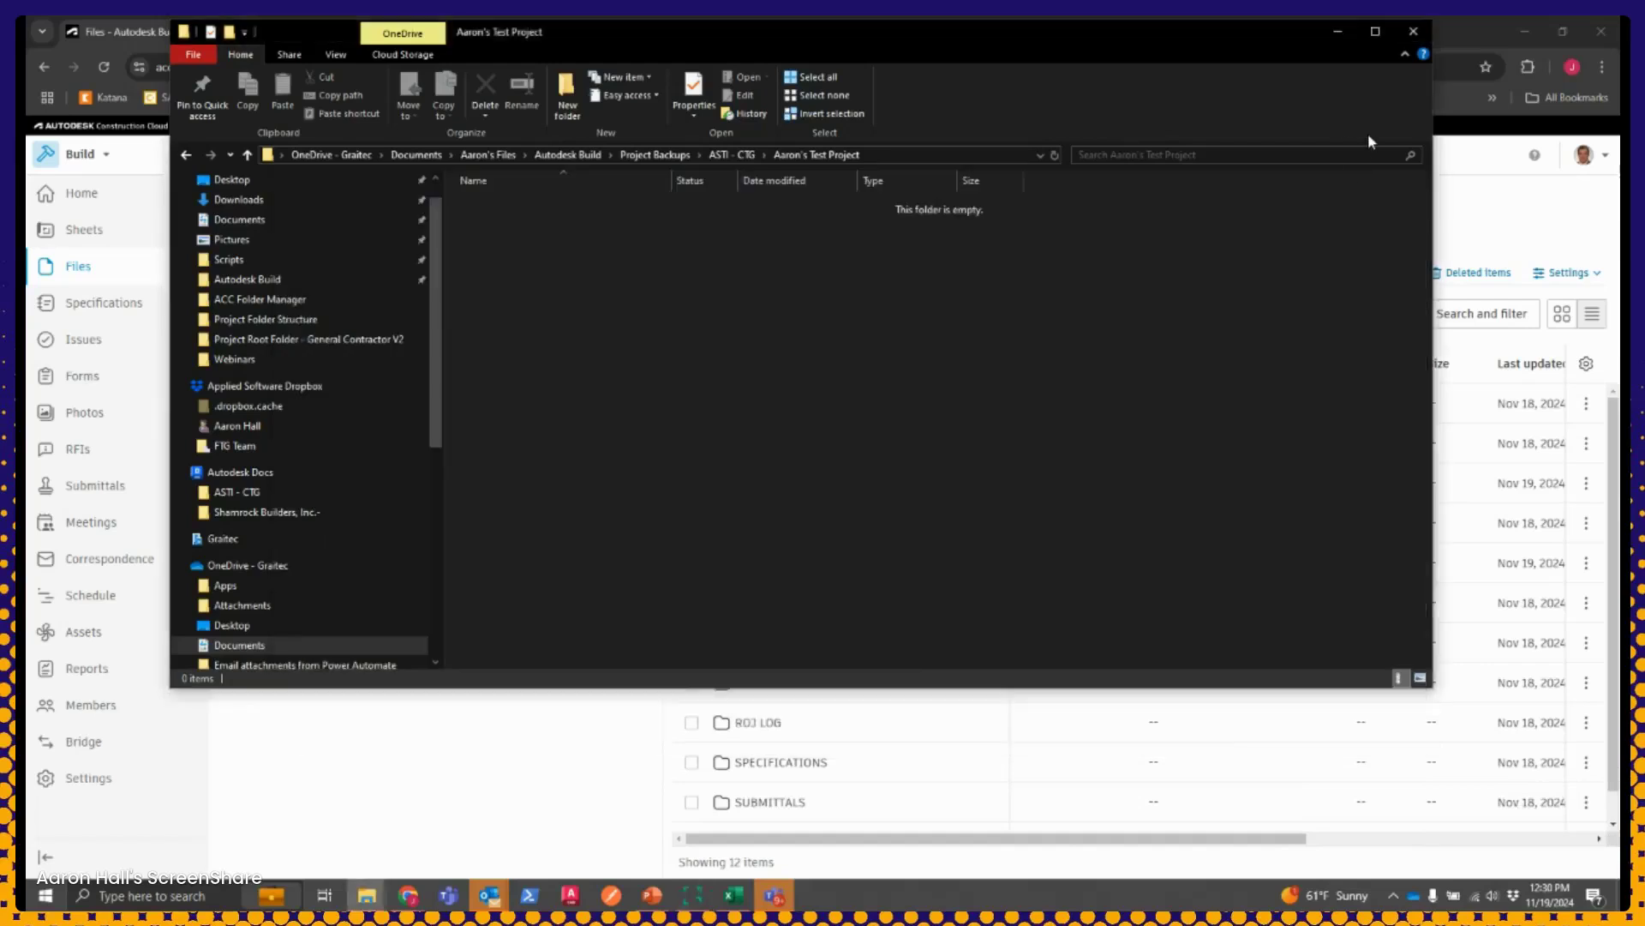
pyautogui.click(1337, 31)
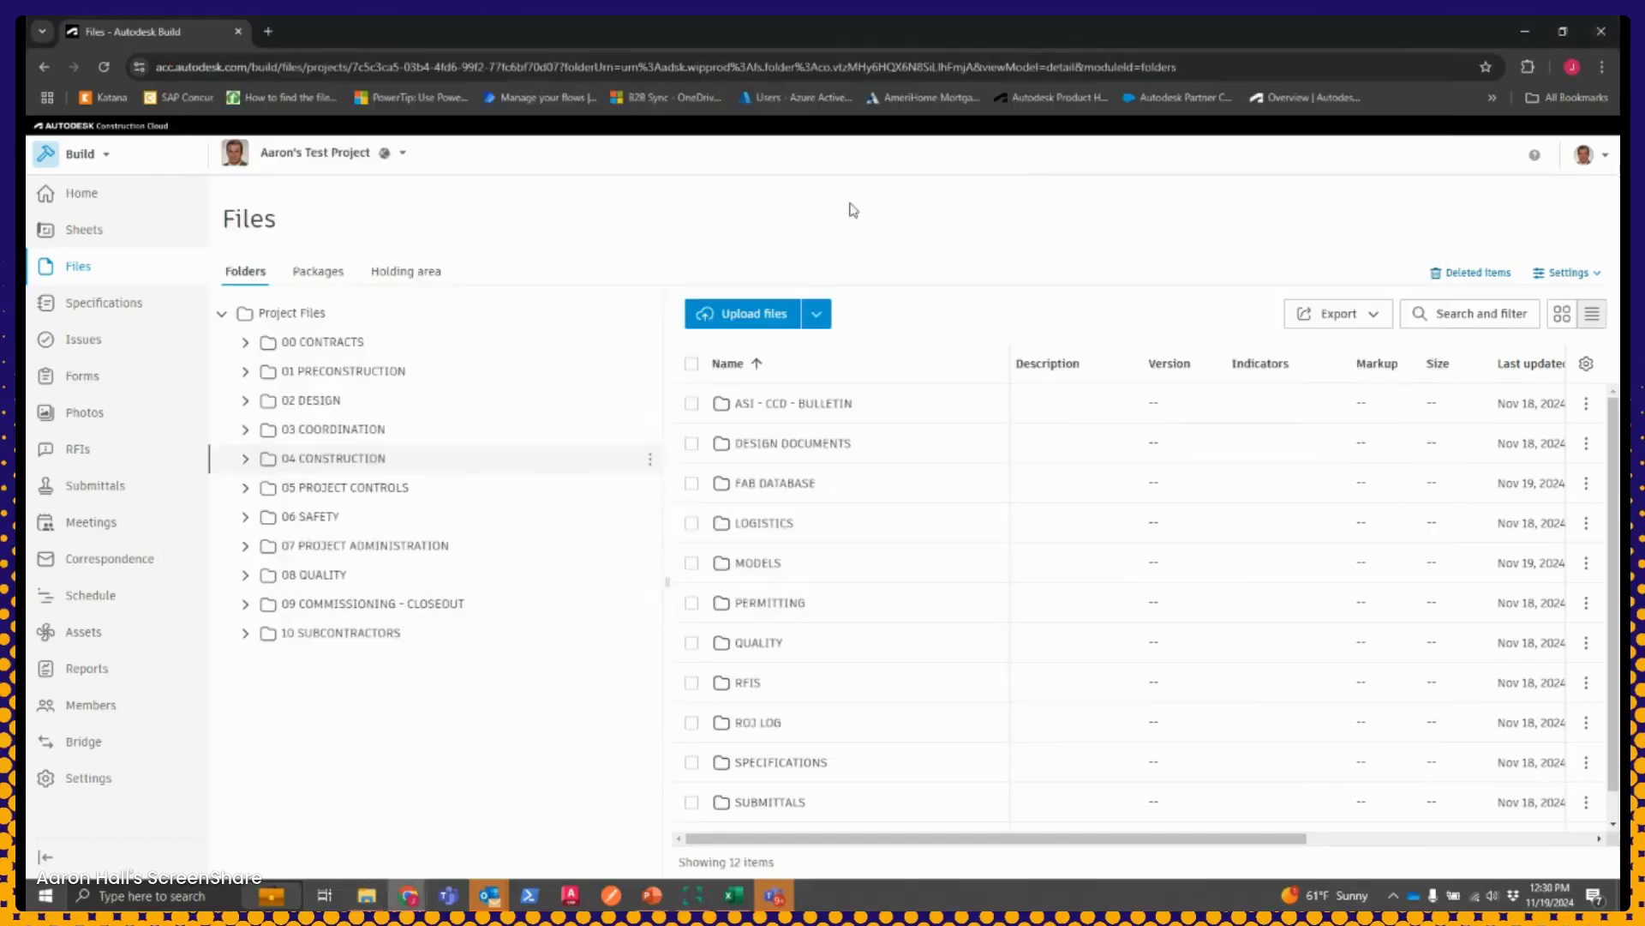
# Run the OneDrive to BIM 360 - ASTI - CTG sync from the File Sync 2025 projects overview, and minimize File Sync
pyautogui.click(695, 900)
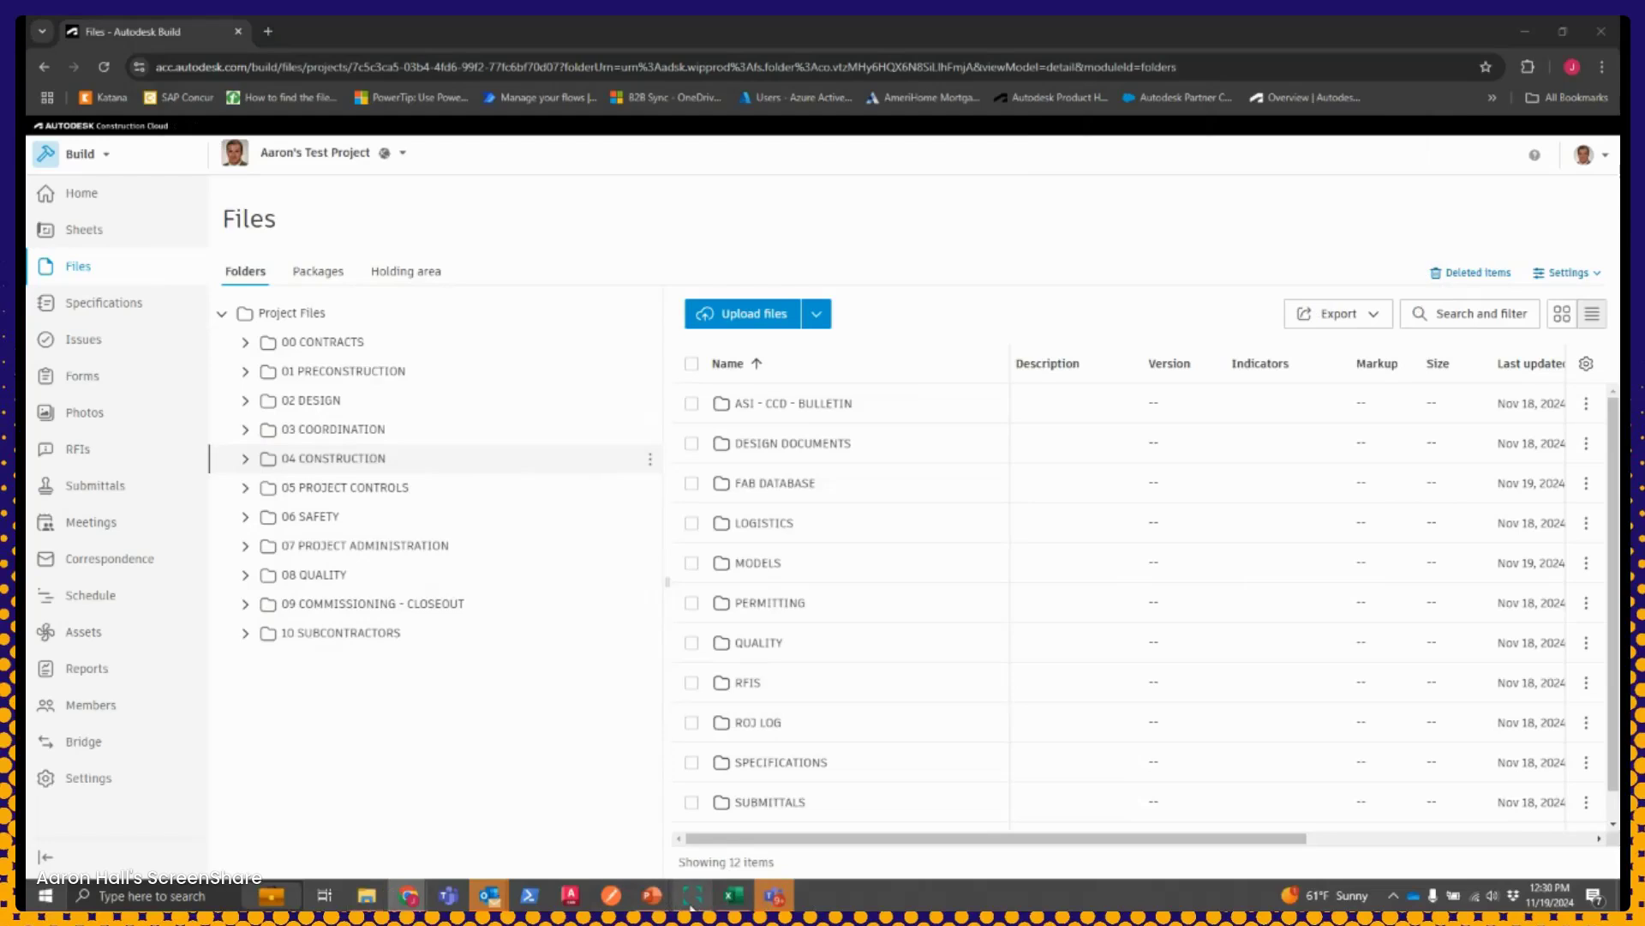
pyautogui.click(341, 272)
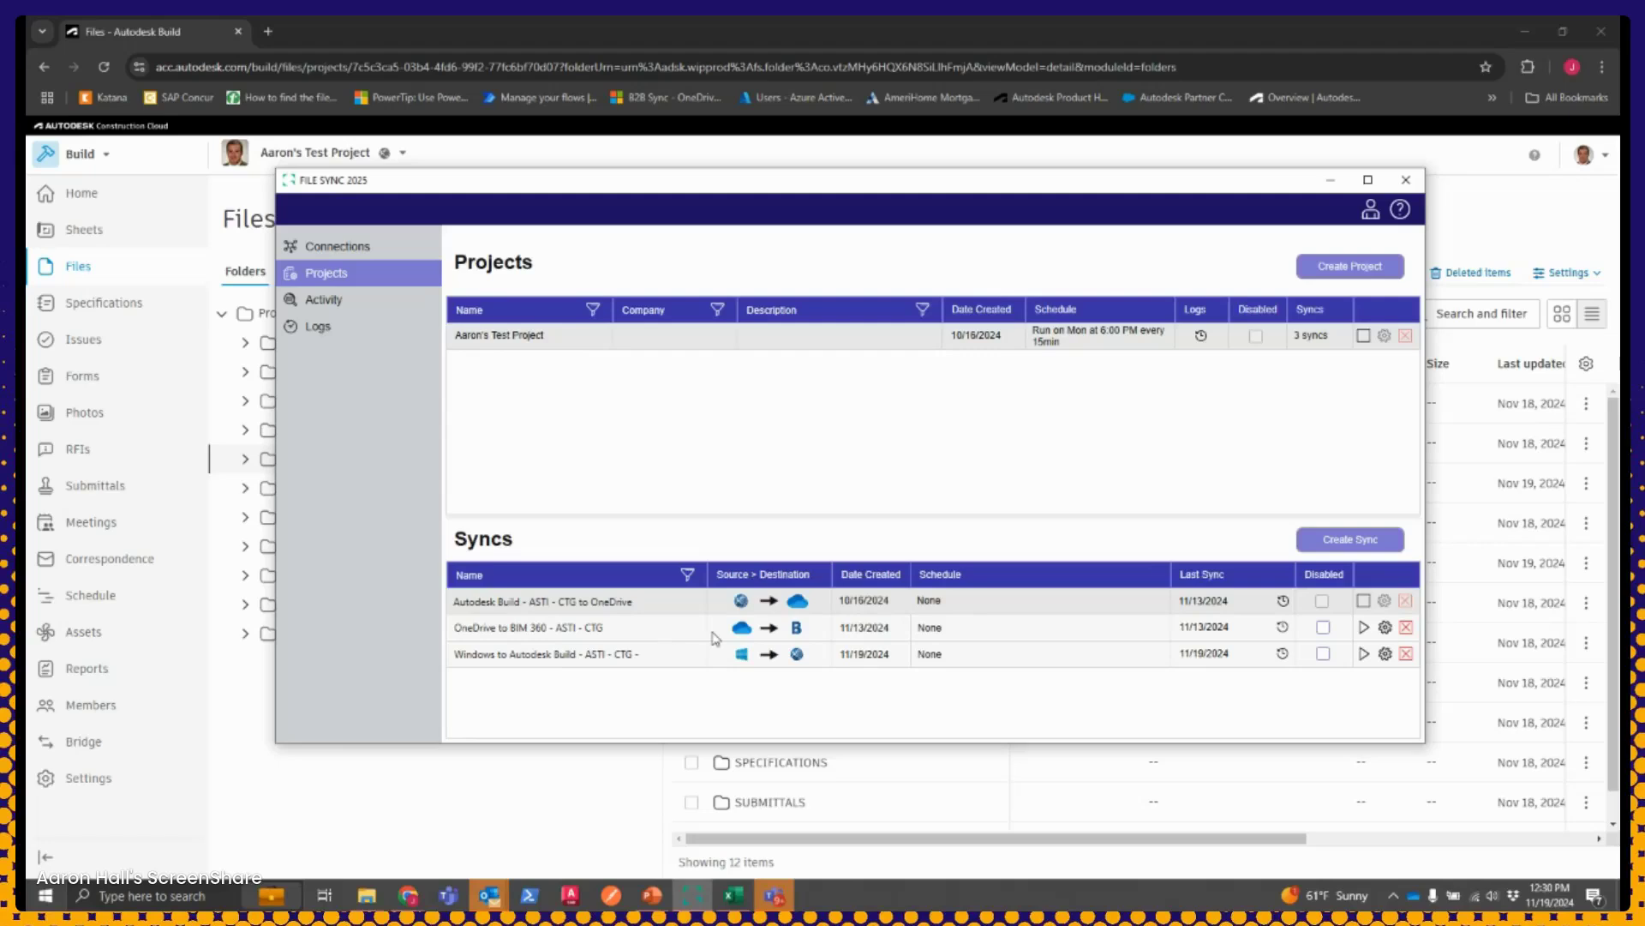
pyautogui.click(1364, 628)
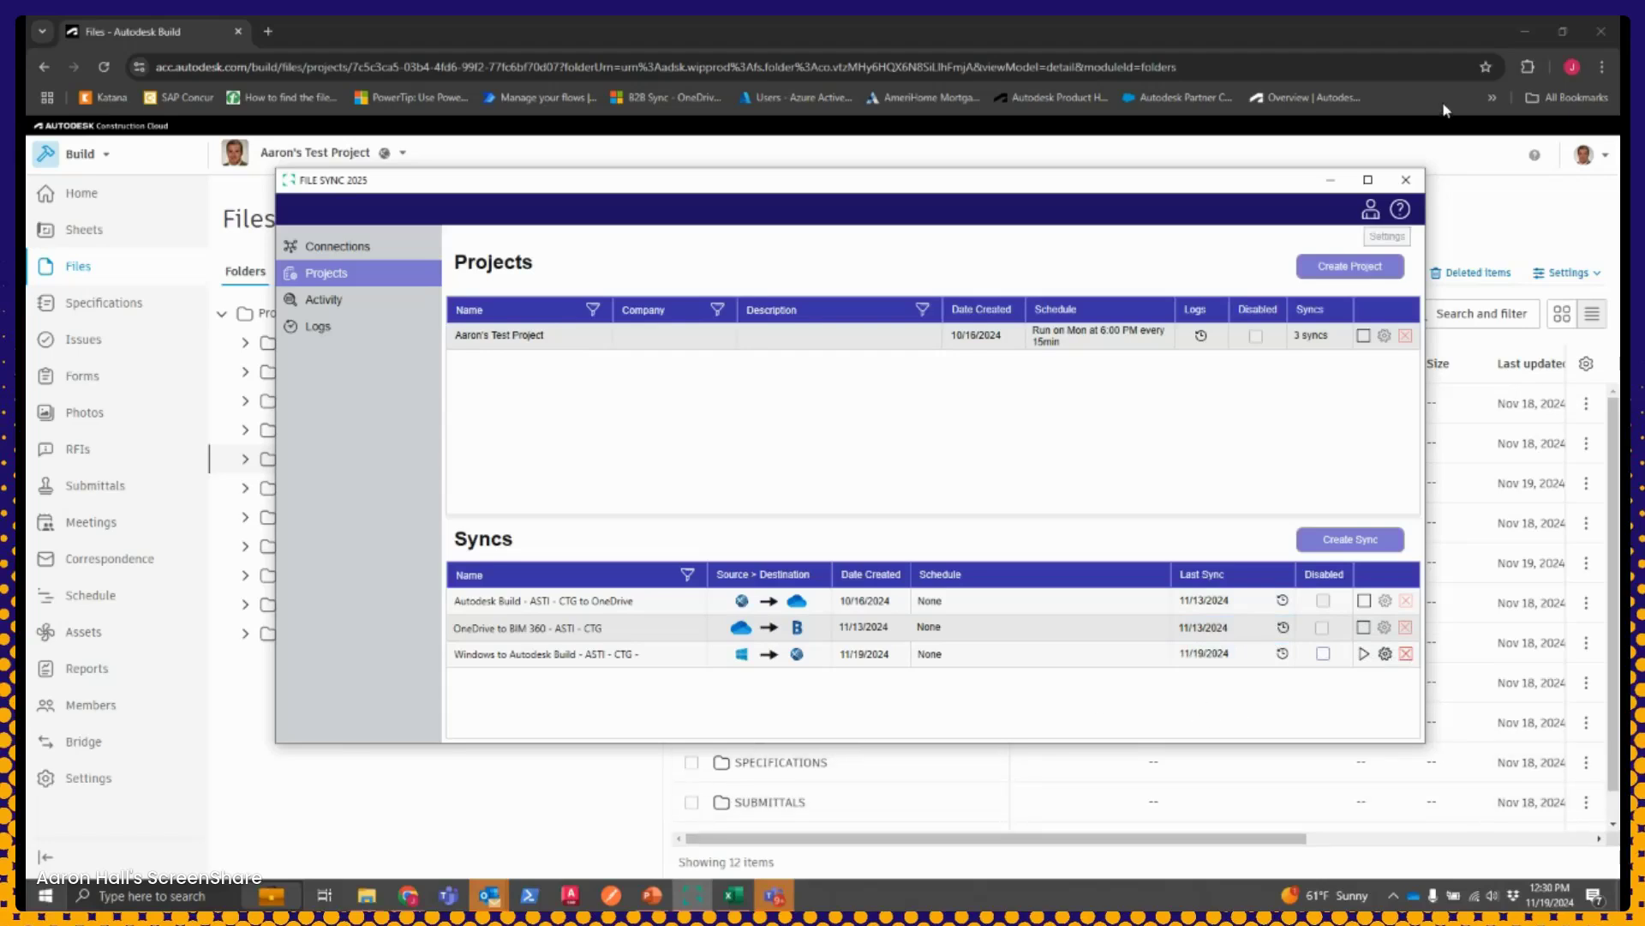
pyautogui.click(1331, 180)
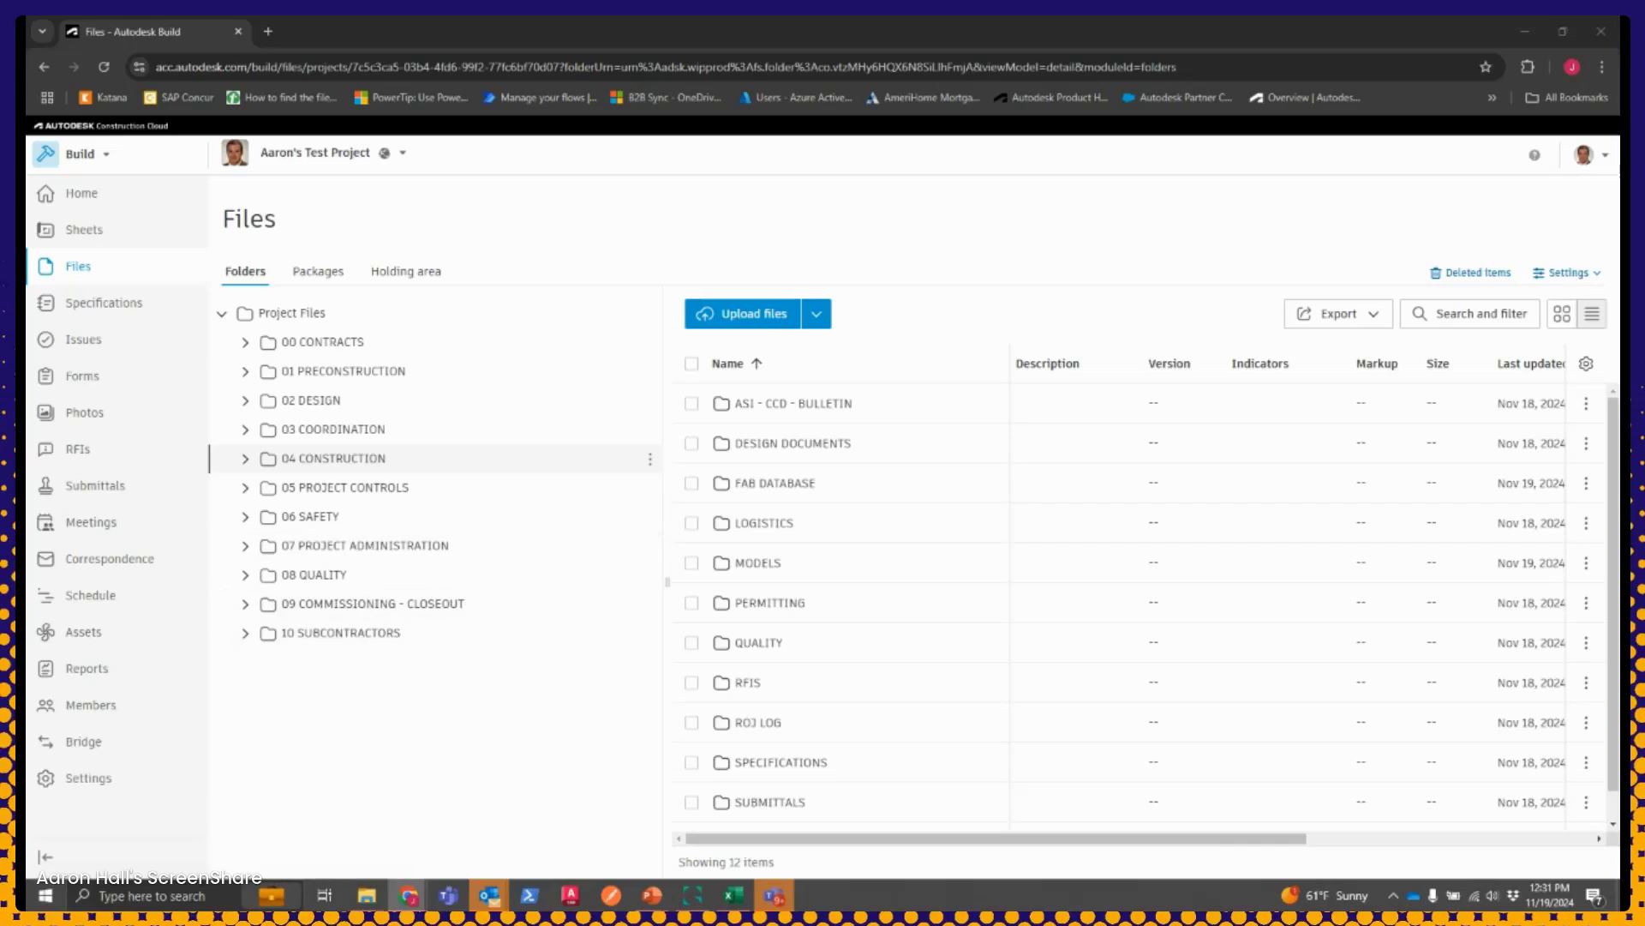
# Switch to the Autodesk Platform Services site in the browser, view Getting Started and list its tutorials
pyautogui.hotkey('alt', 'Tab')
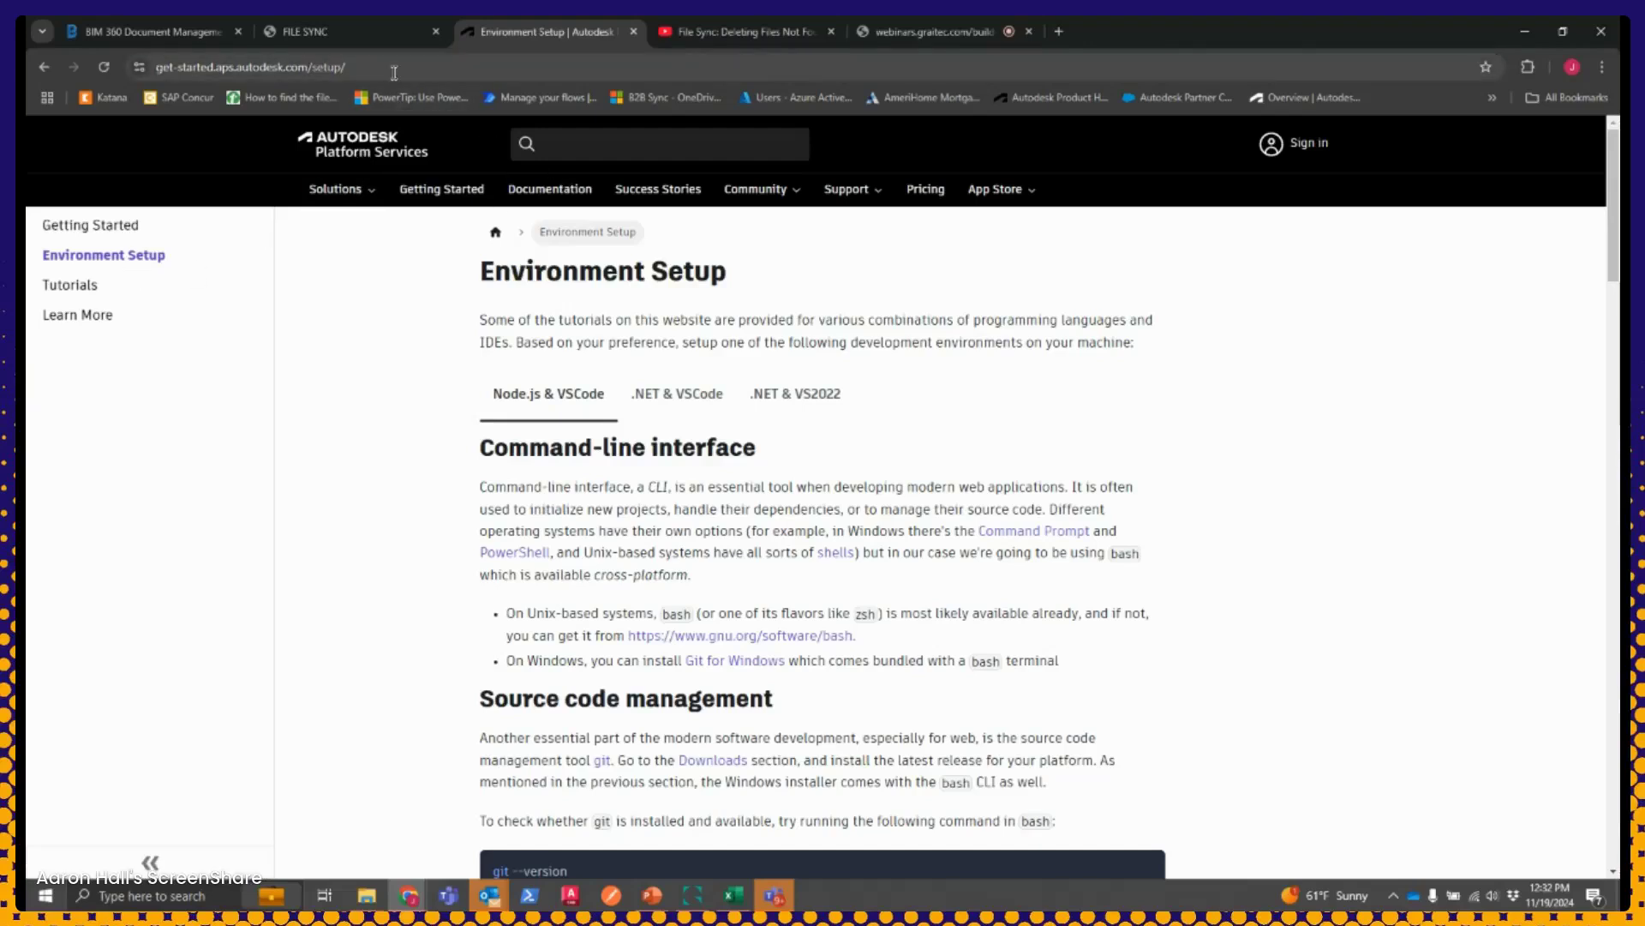
pyautogui.click(109, 232)
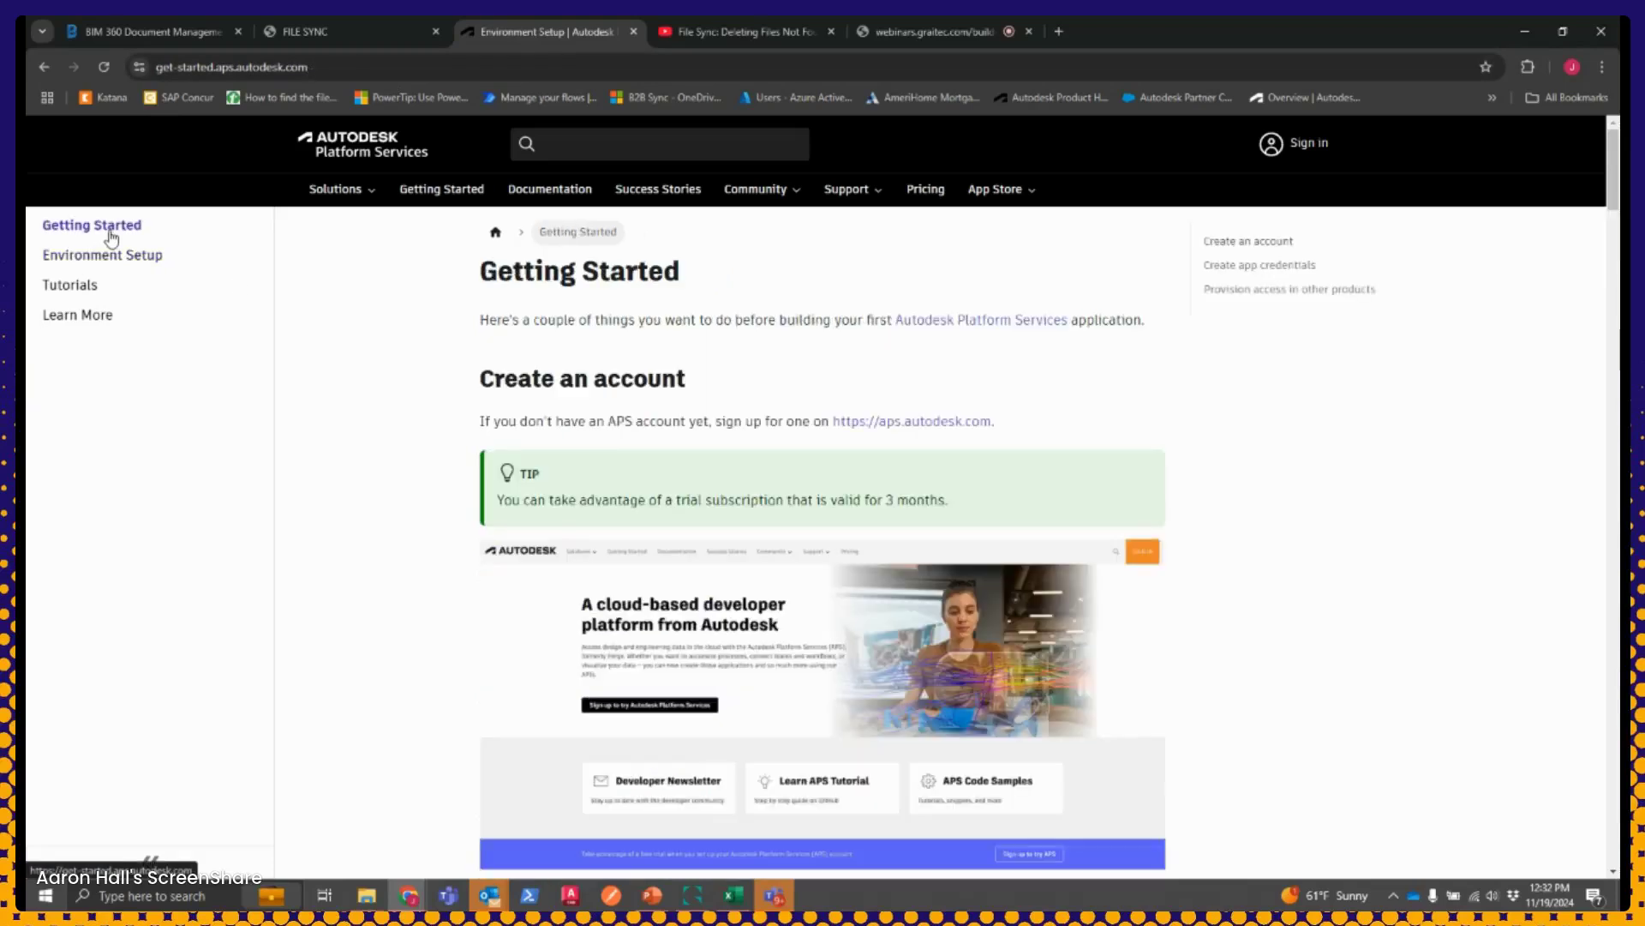
pyautogui.click(77, 292)
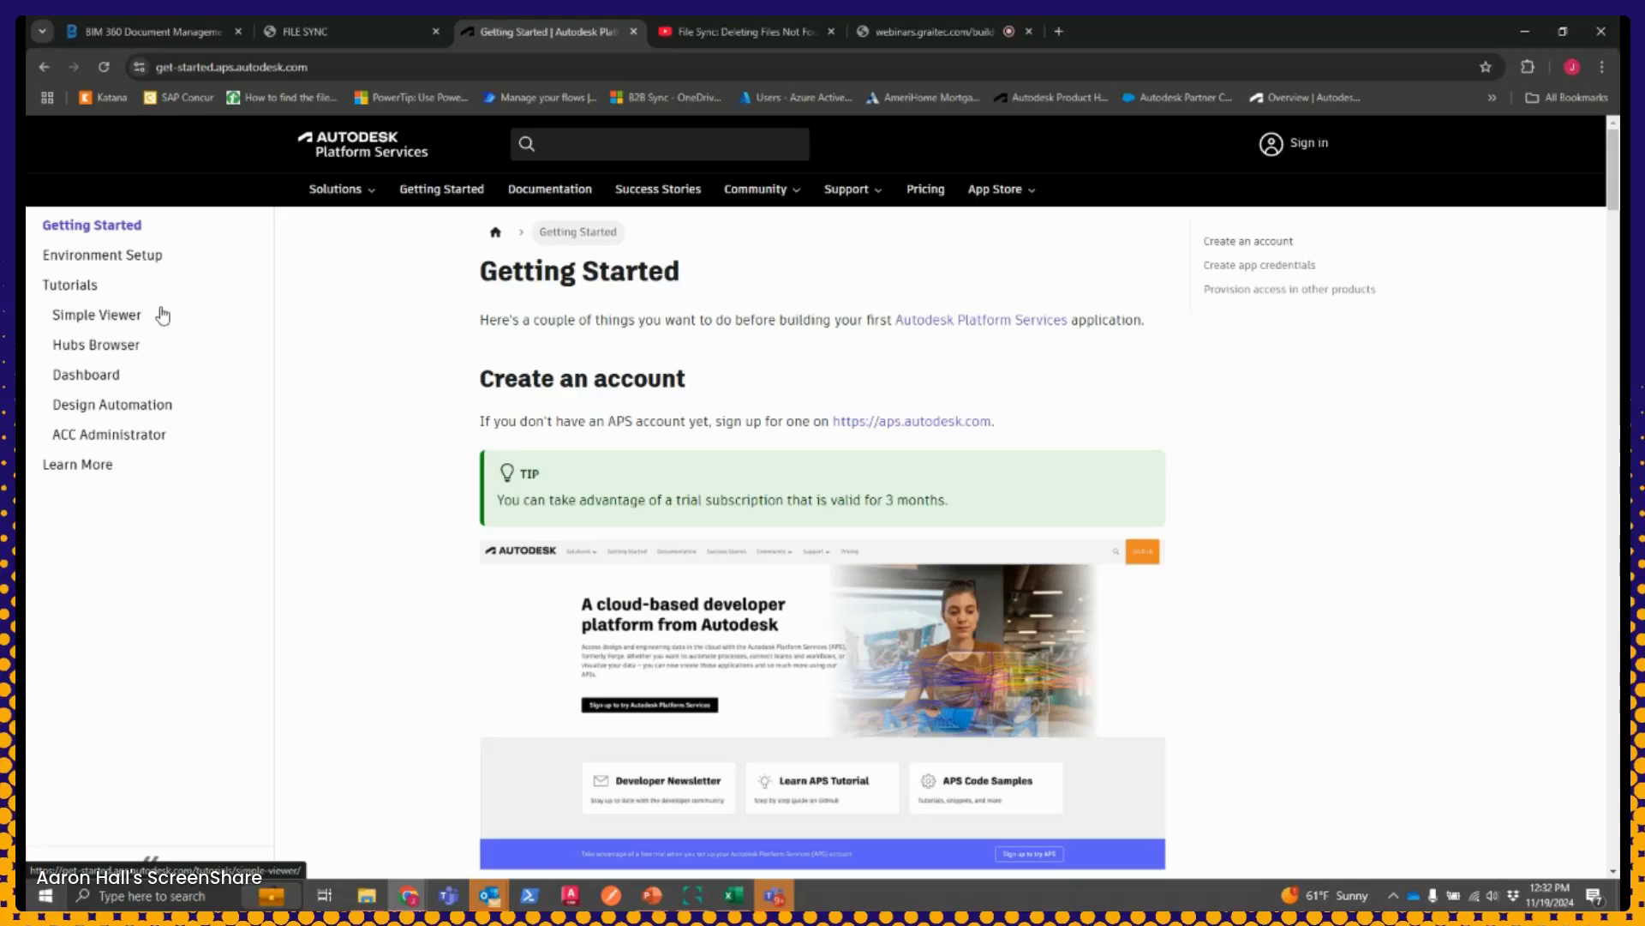
pyautogui.click(86, 290)
pyautogui.click(65, 285)
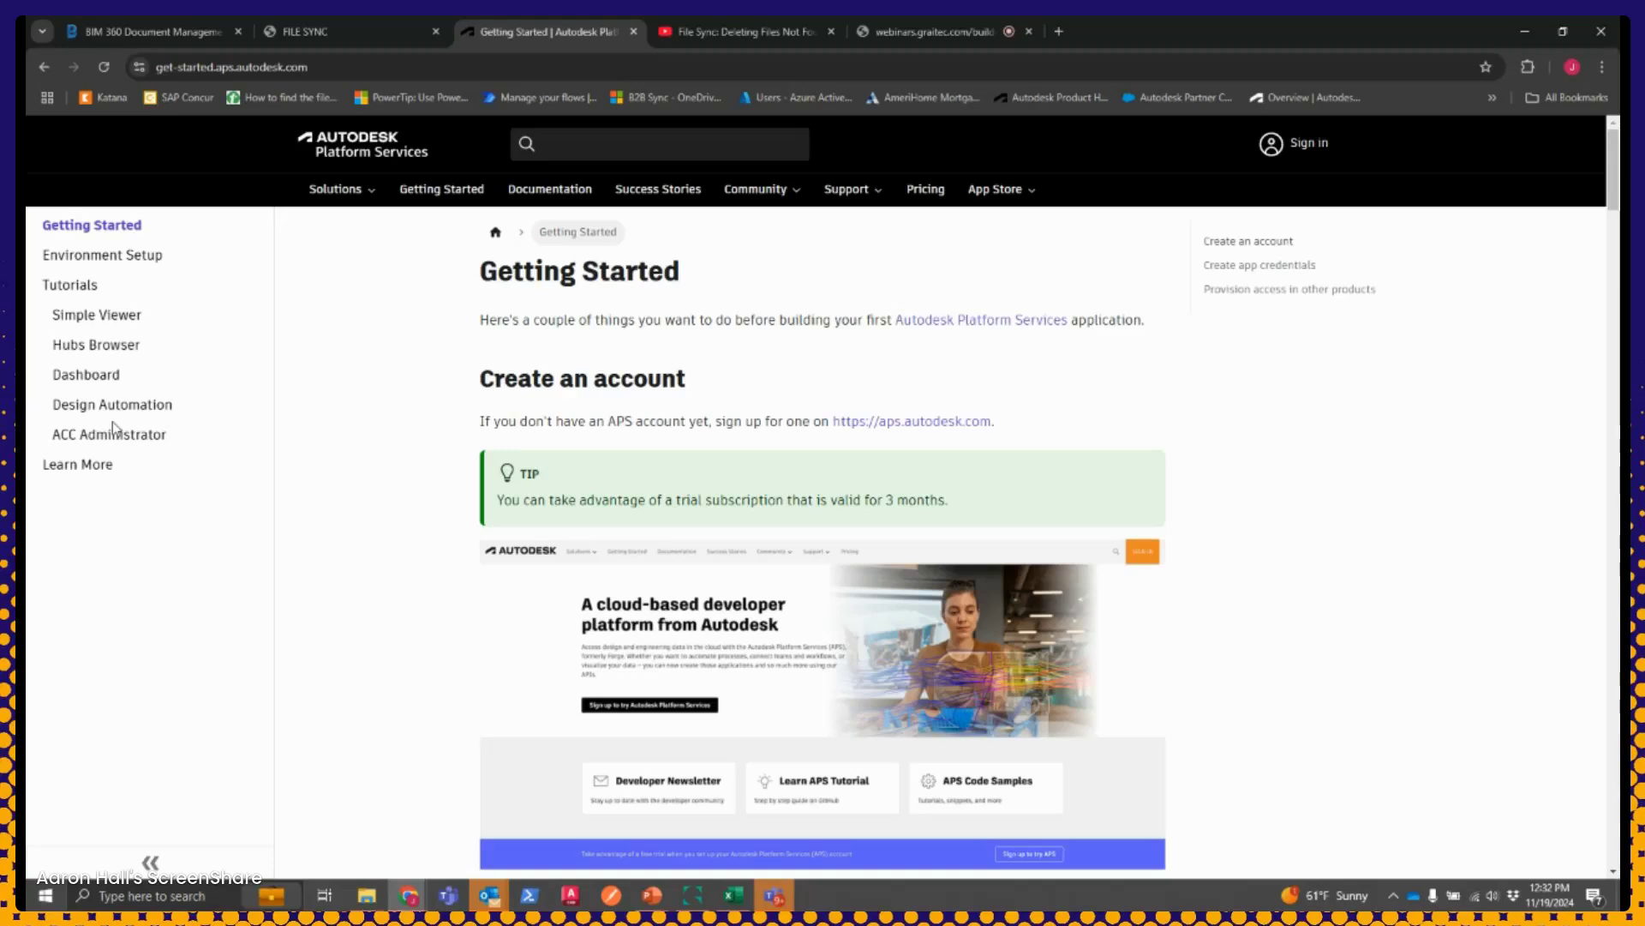
# Read through the introductions of the Simple Viewer and ACC Administrator tutorials
pyautogui.click(124, 317)
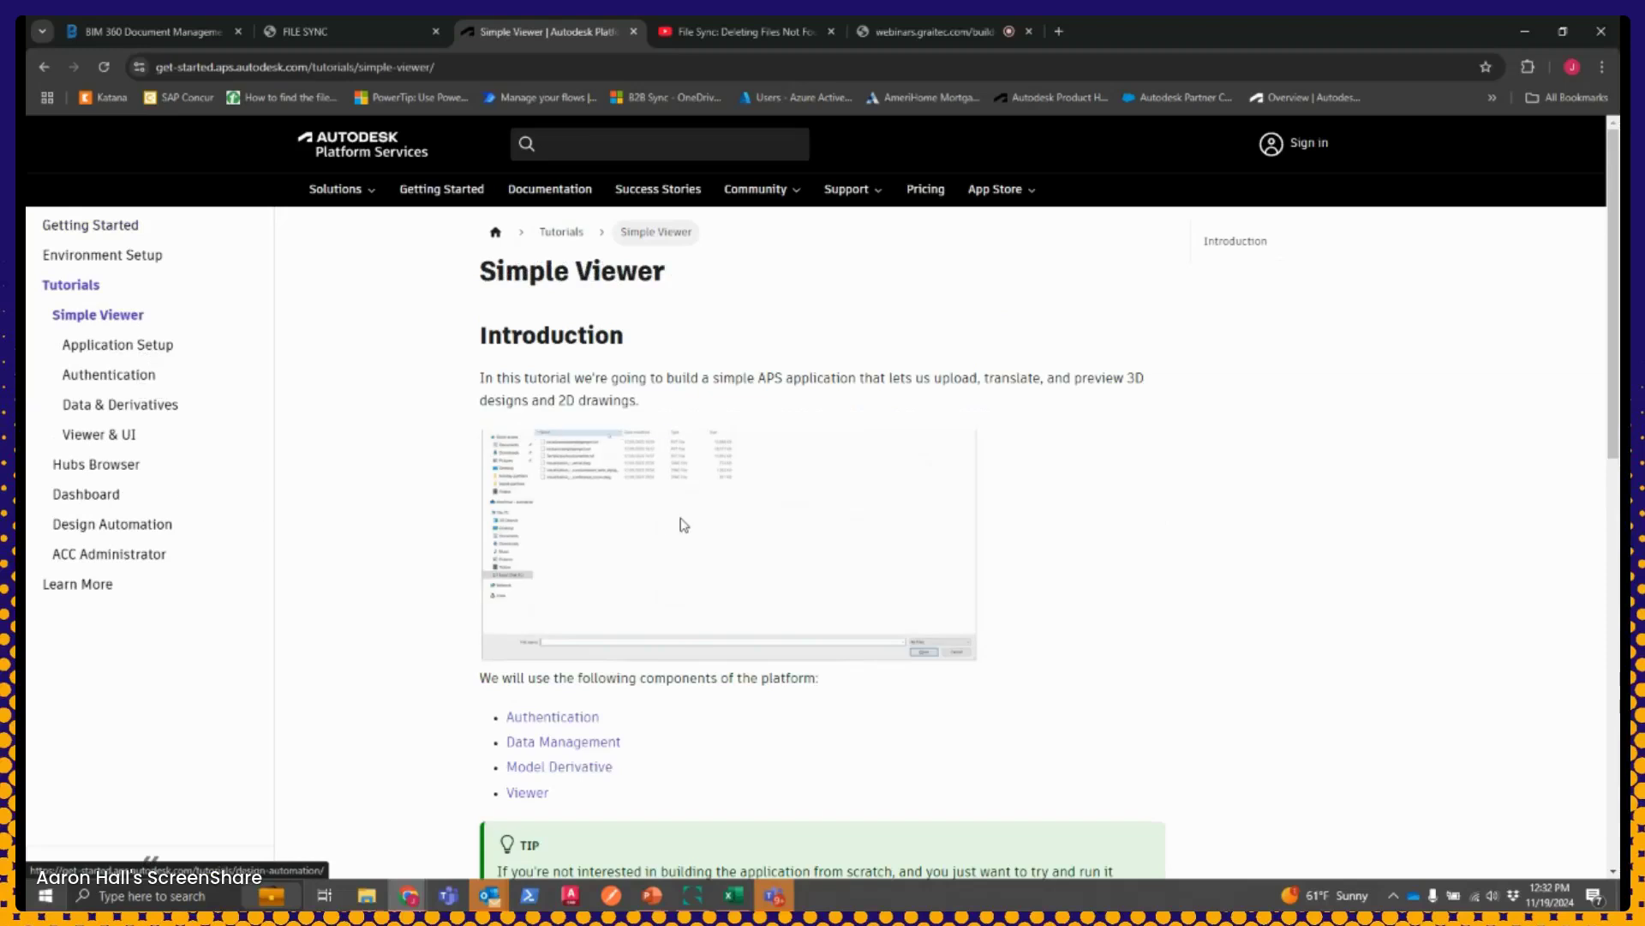
pyautogui.scroll(-2, 676, 649)
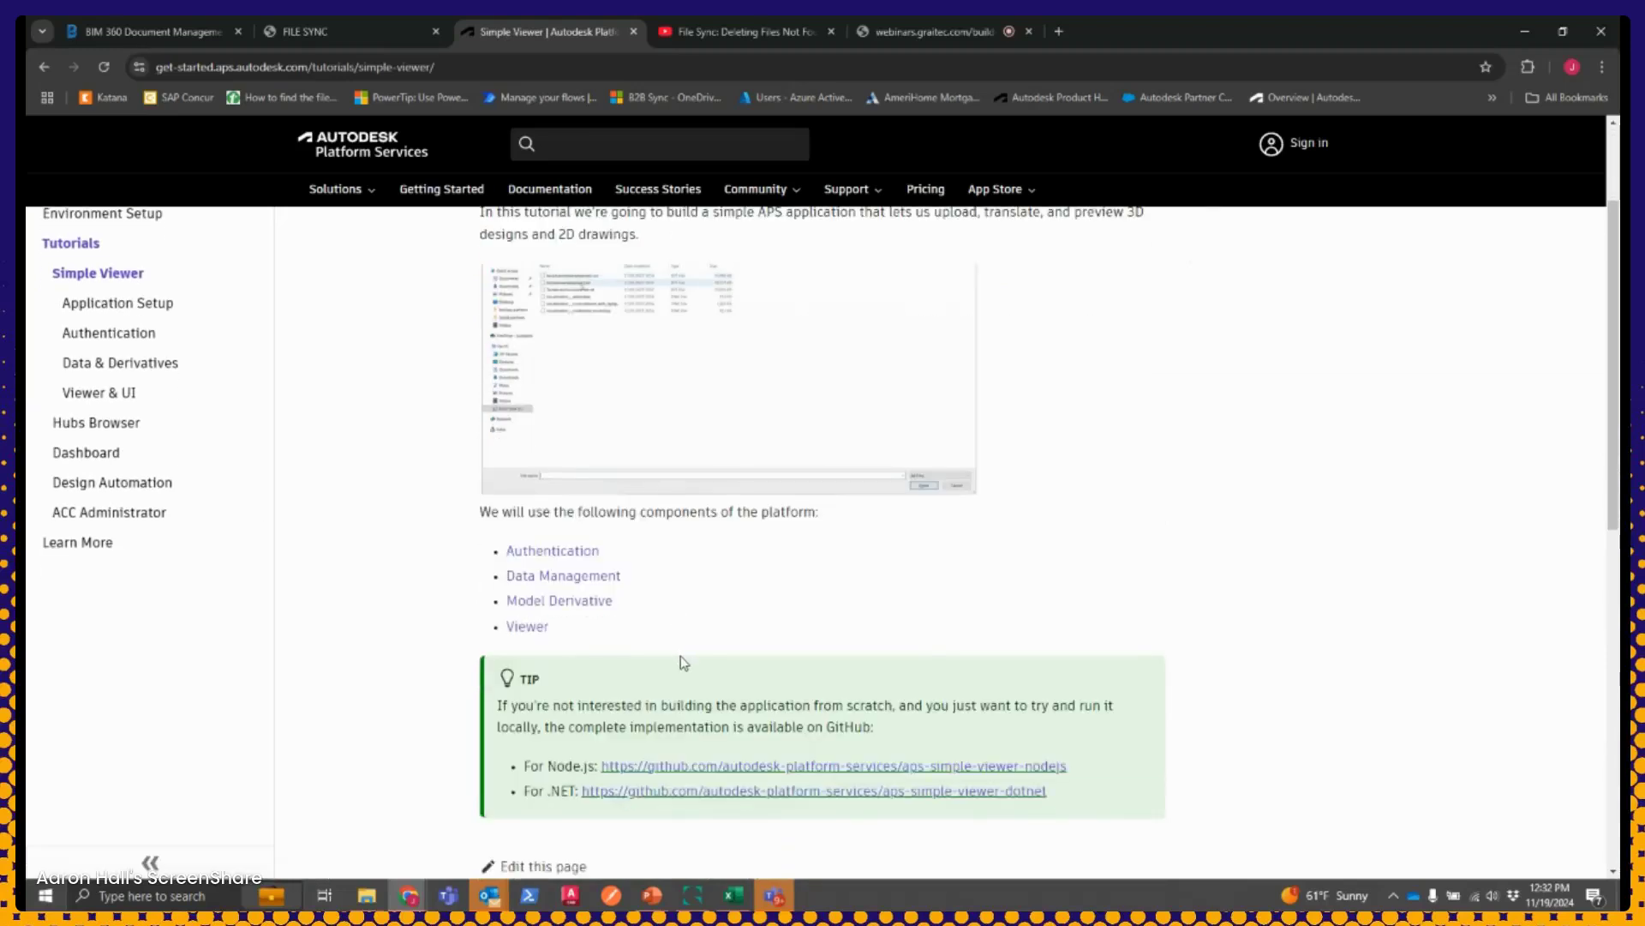
pyautogui.click(139, 514)
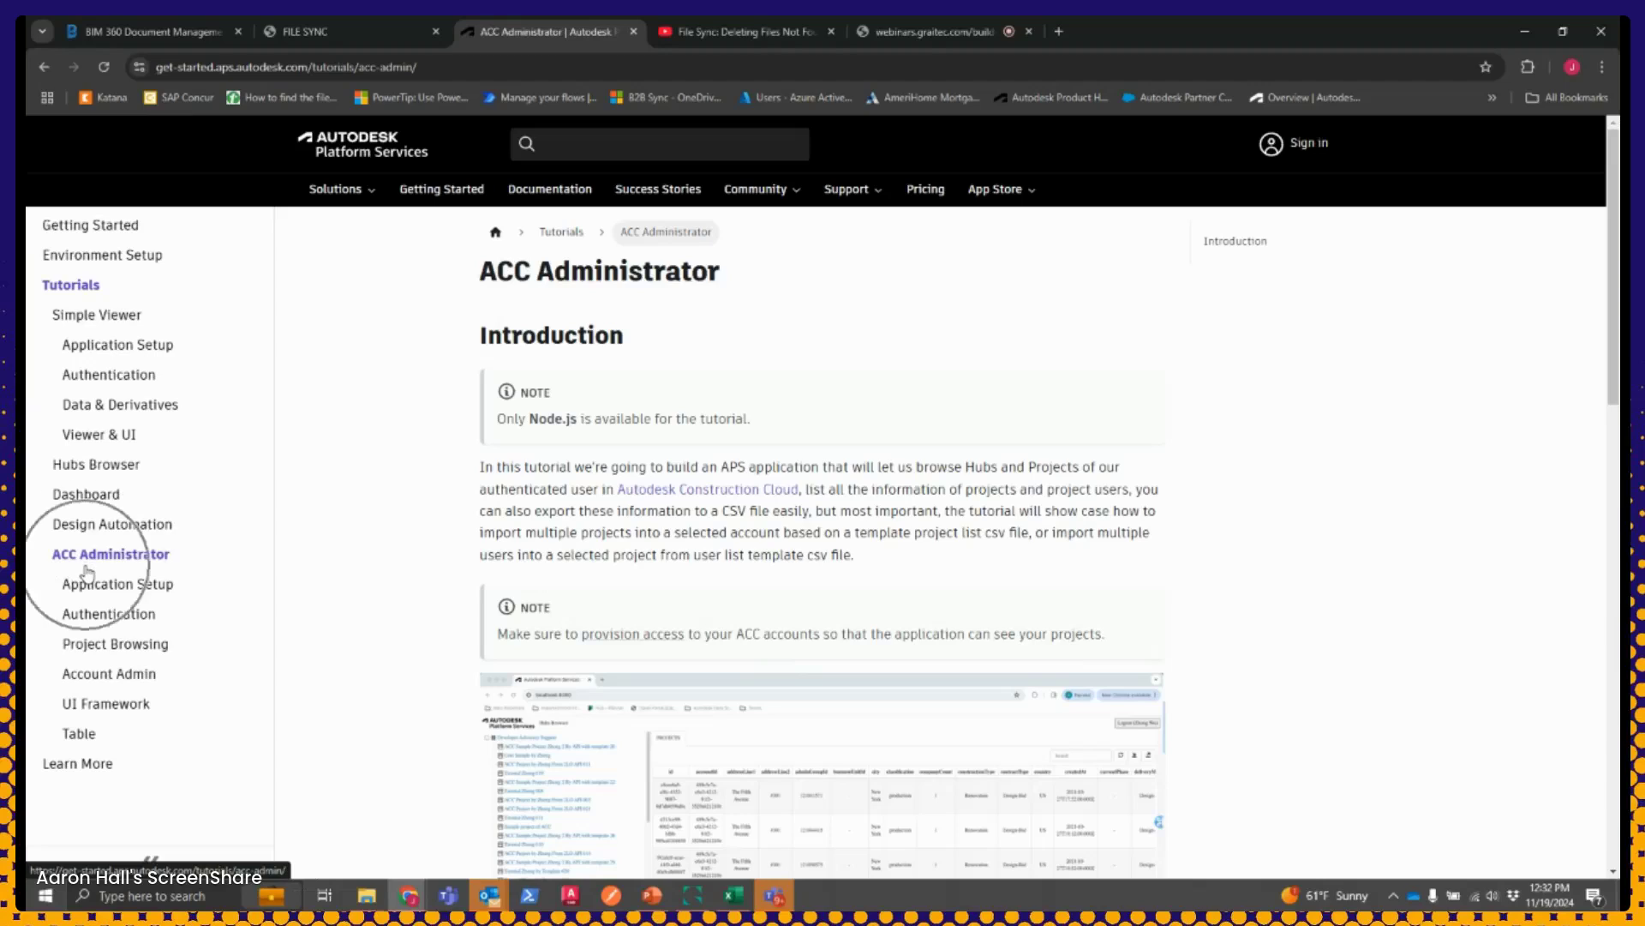
pyautogui.scroll(-4, 810, 656)
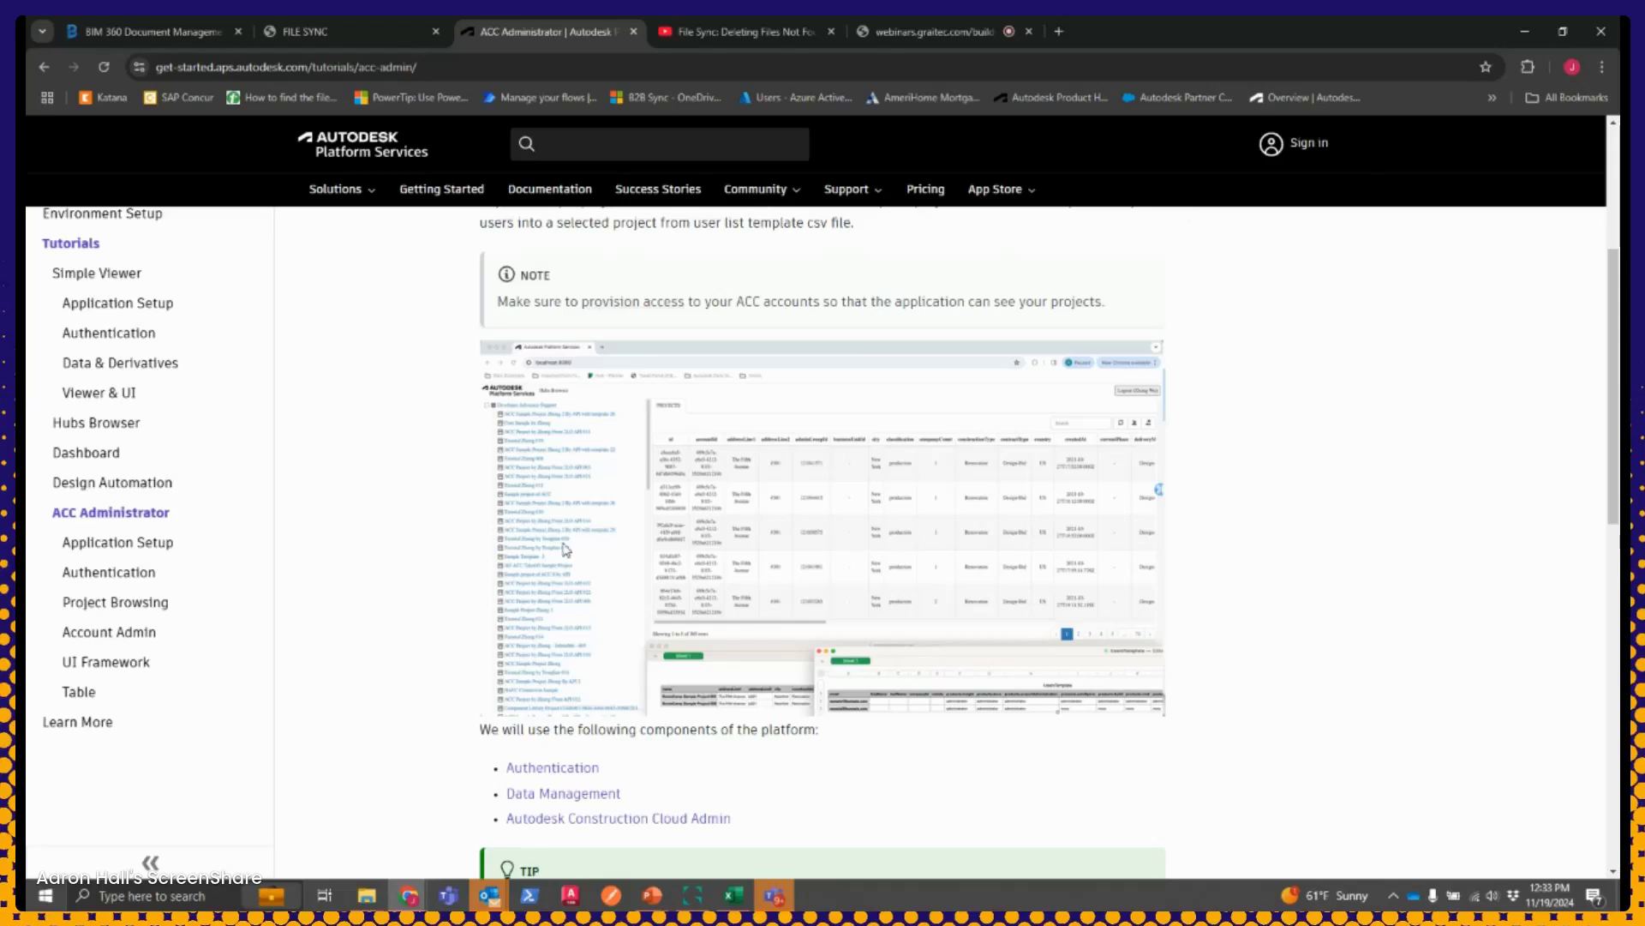
pyautogui.scroll(4, 343, 515)
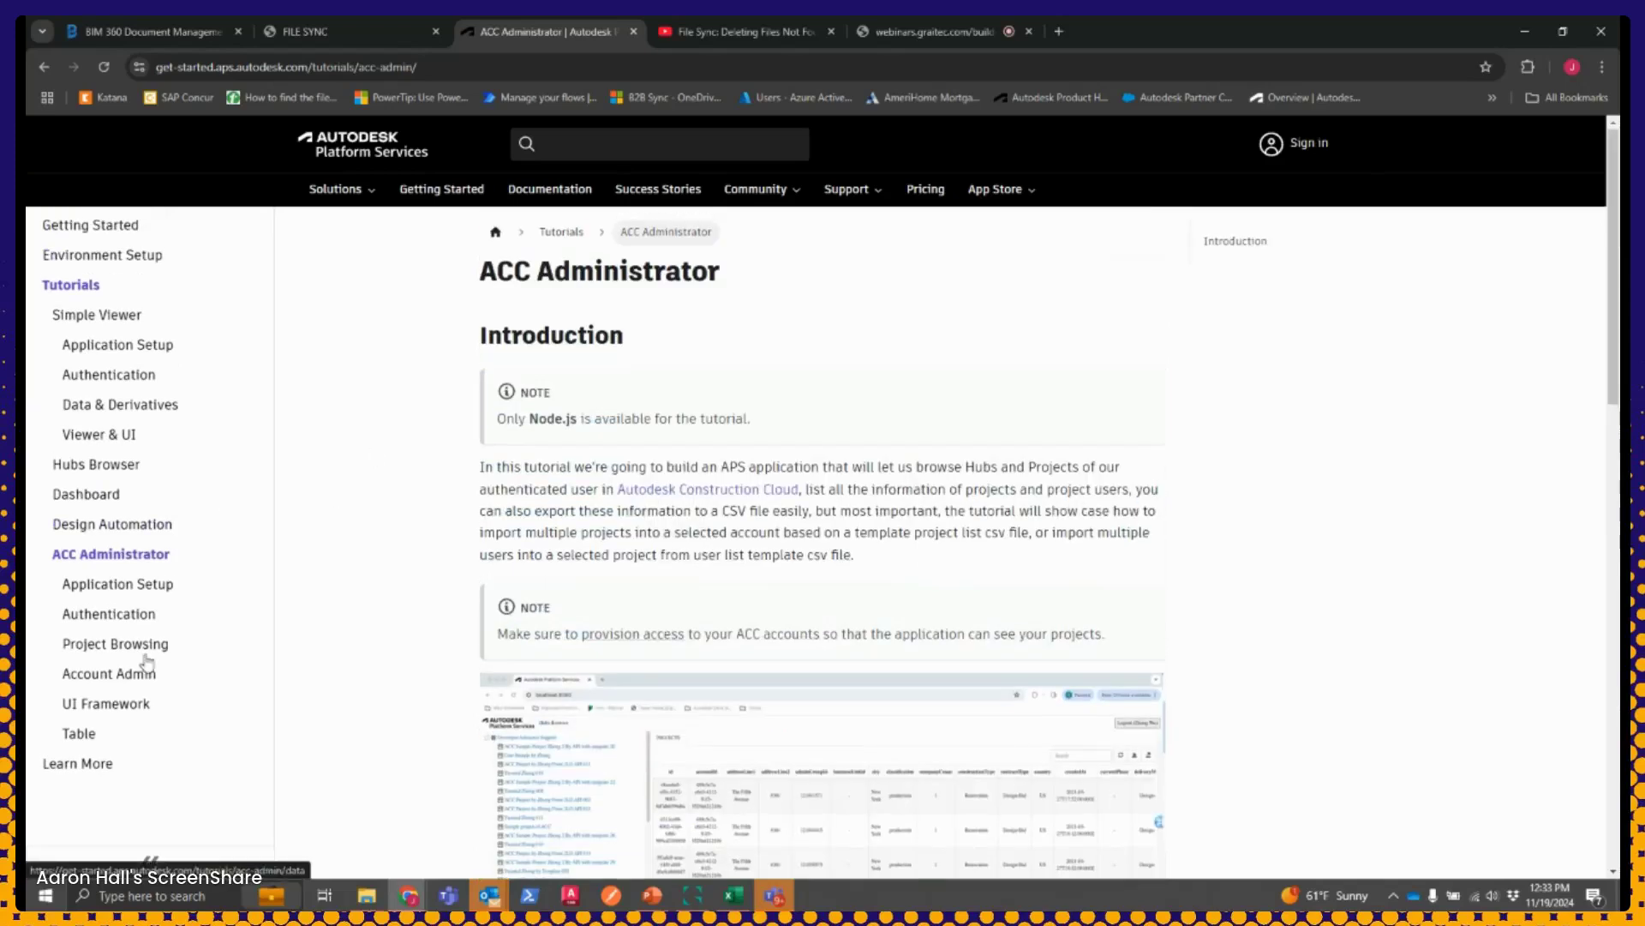
# Look through the ACC Administrator tutorial's Authentication and Project Browsing pages, including the services/aps.js code samples
pyautogui.click(130, 588)
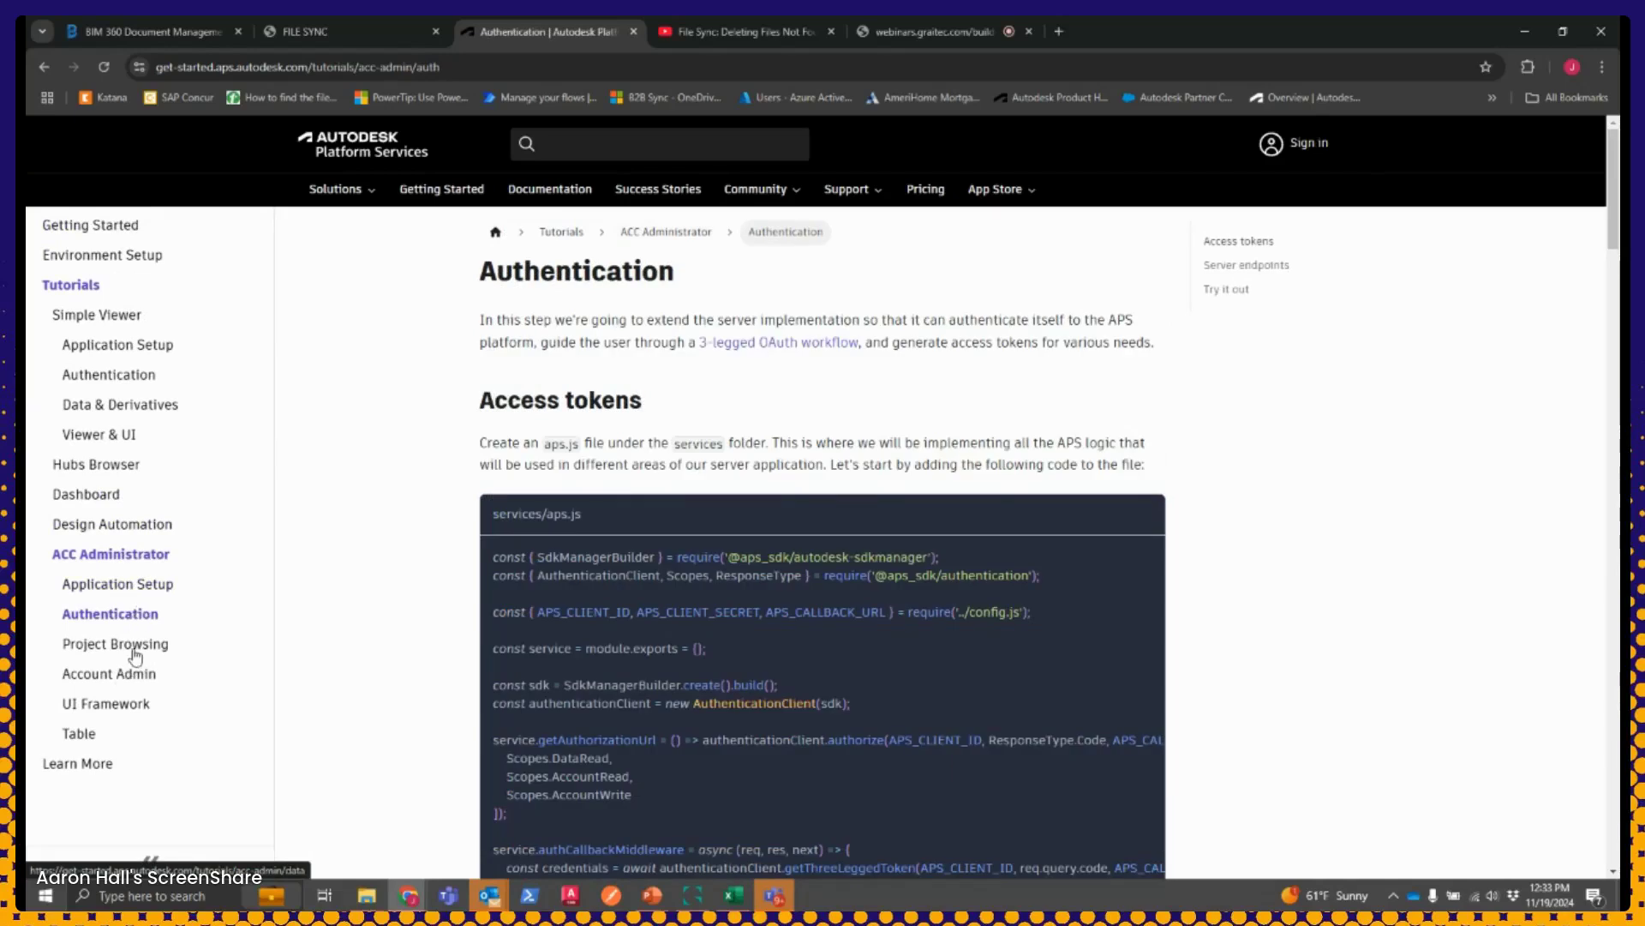
pyautogui.click(133, 643)
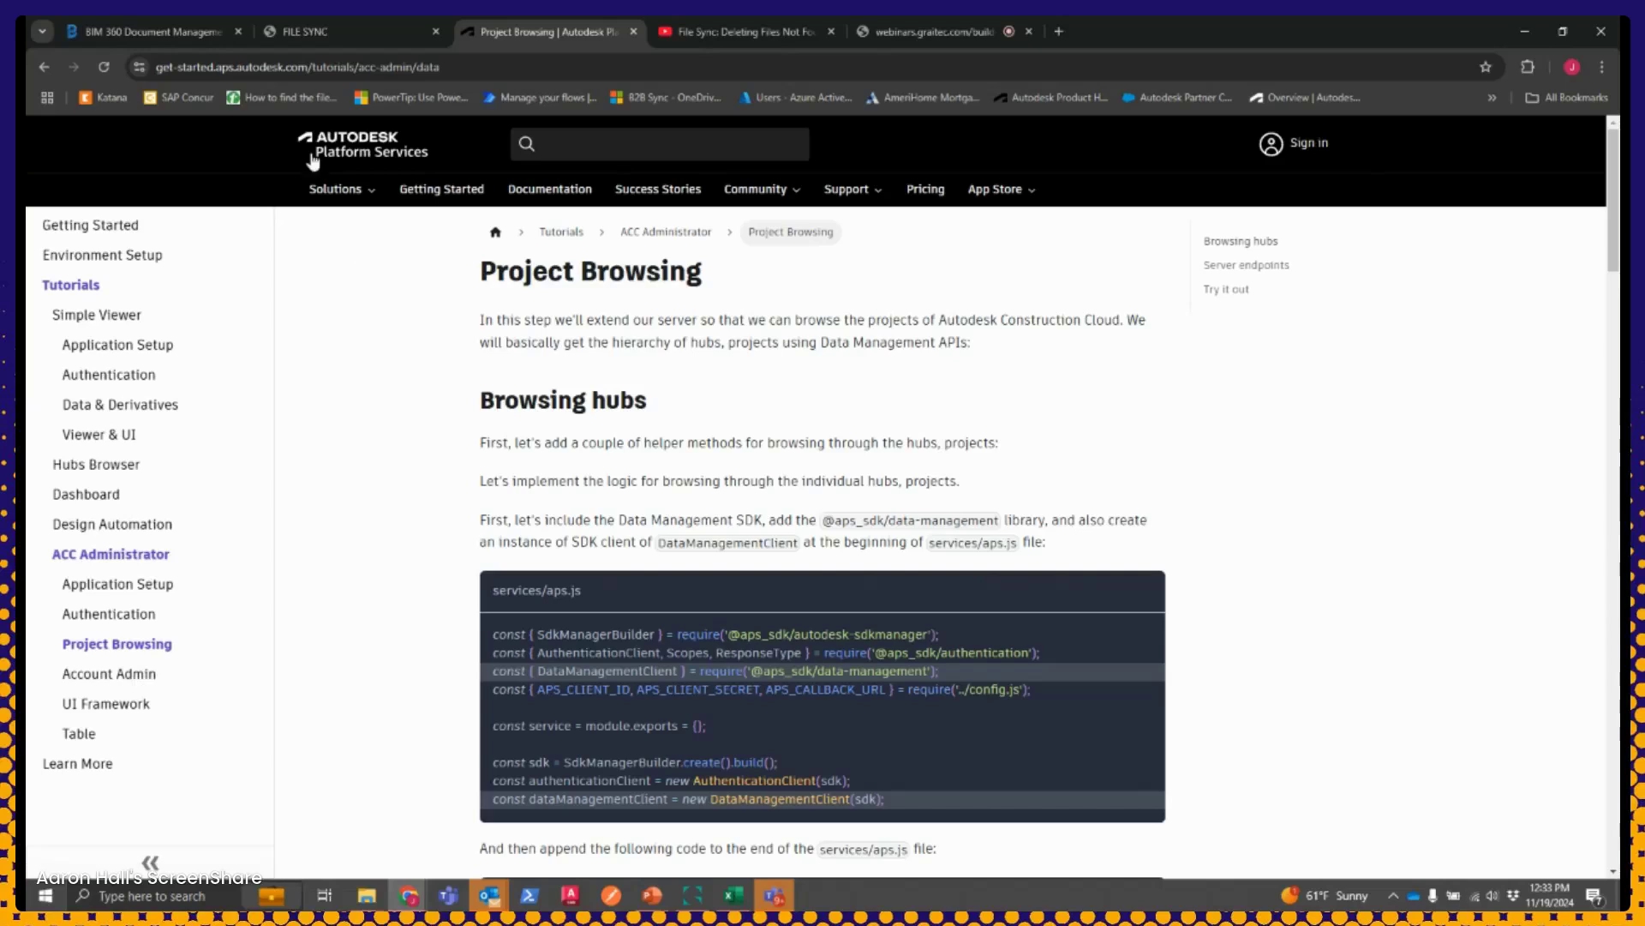
pyautogui.click(133, 586)
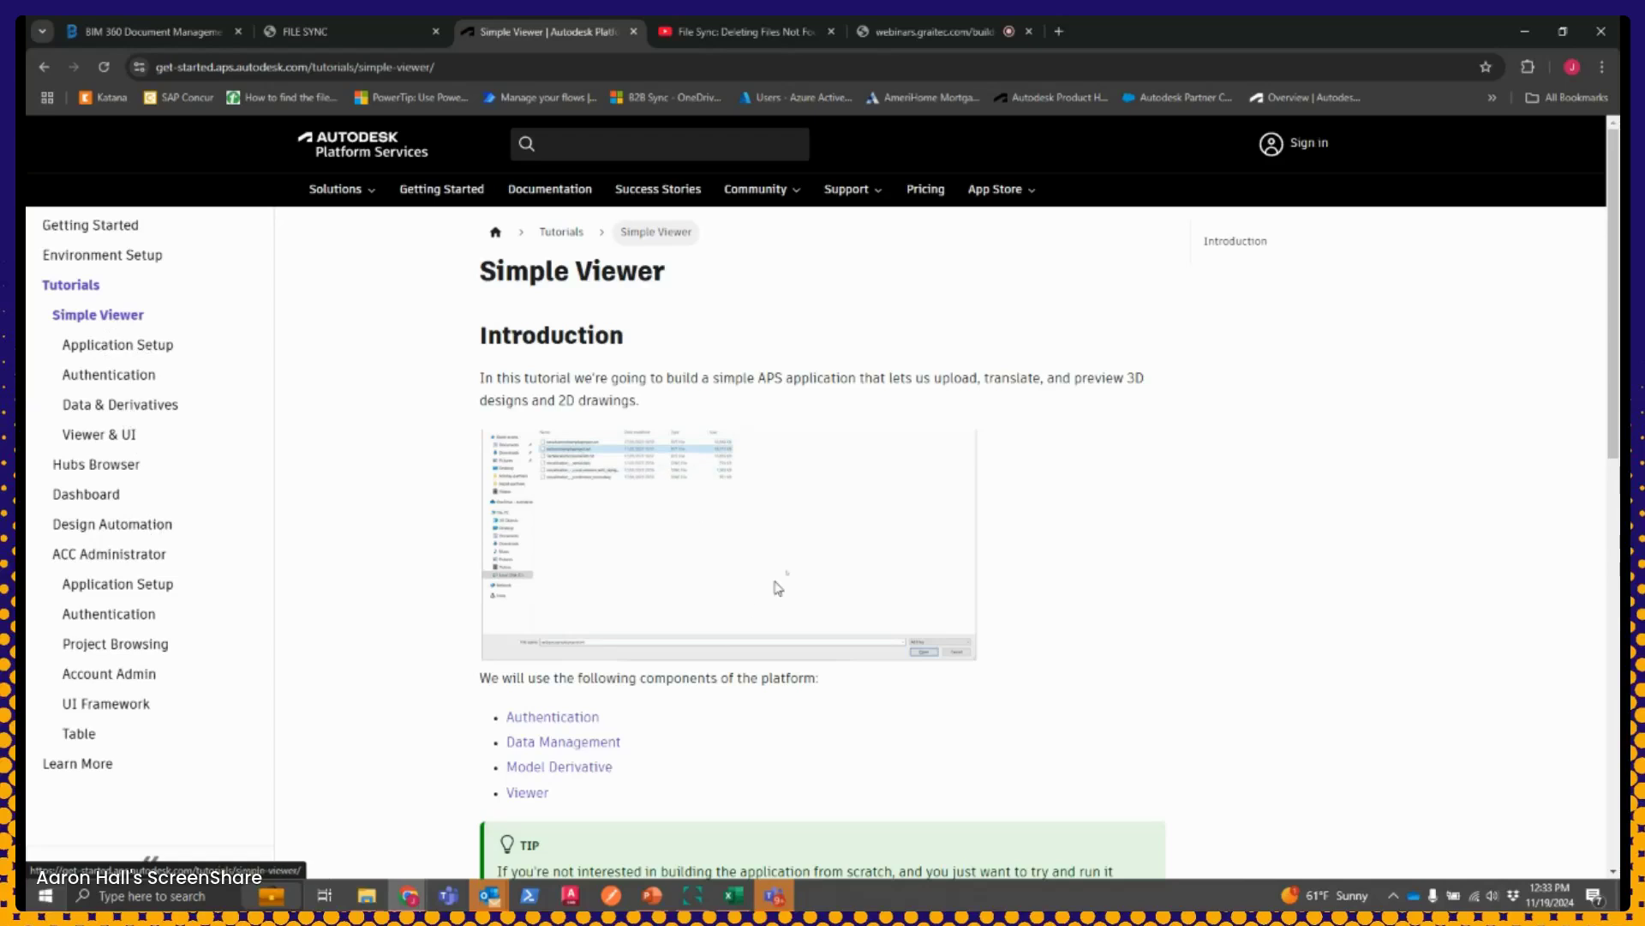
pyautogui.click(120, 614)
pyautogui.click(124, 644)
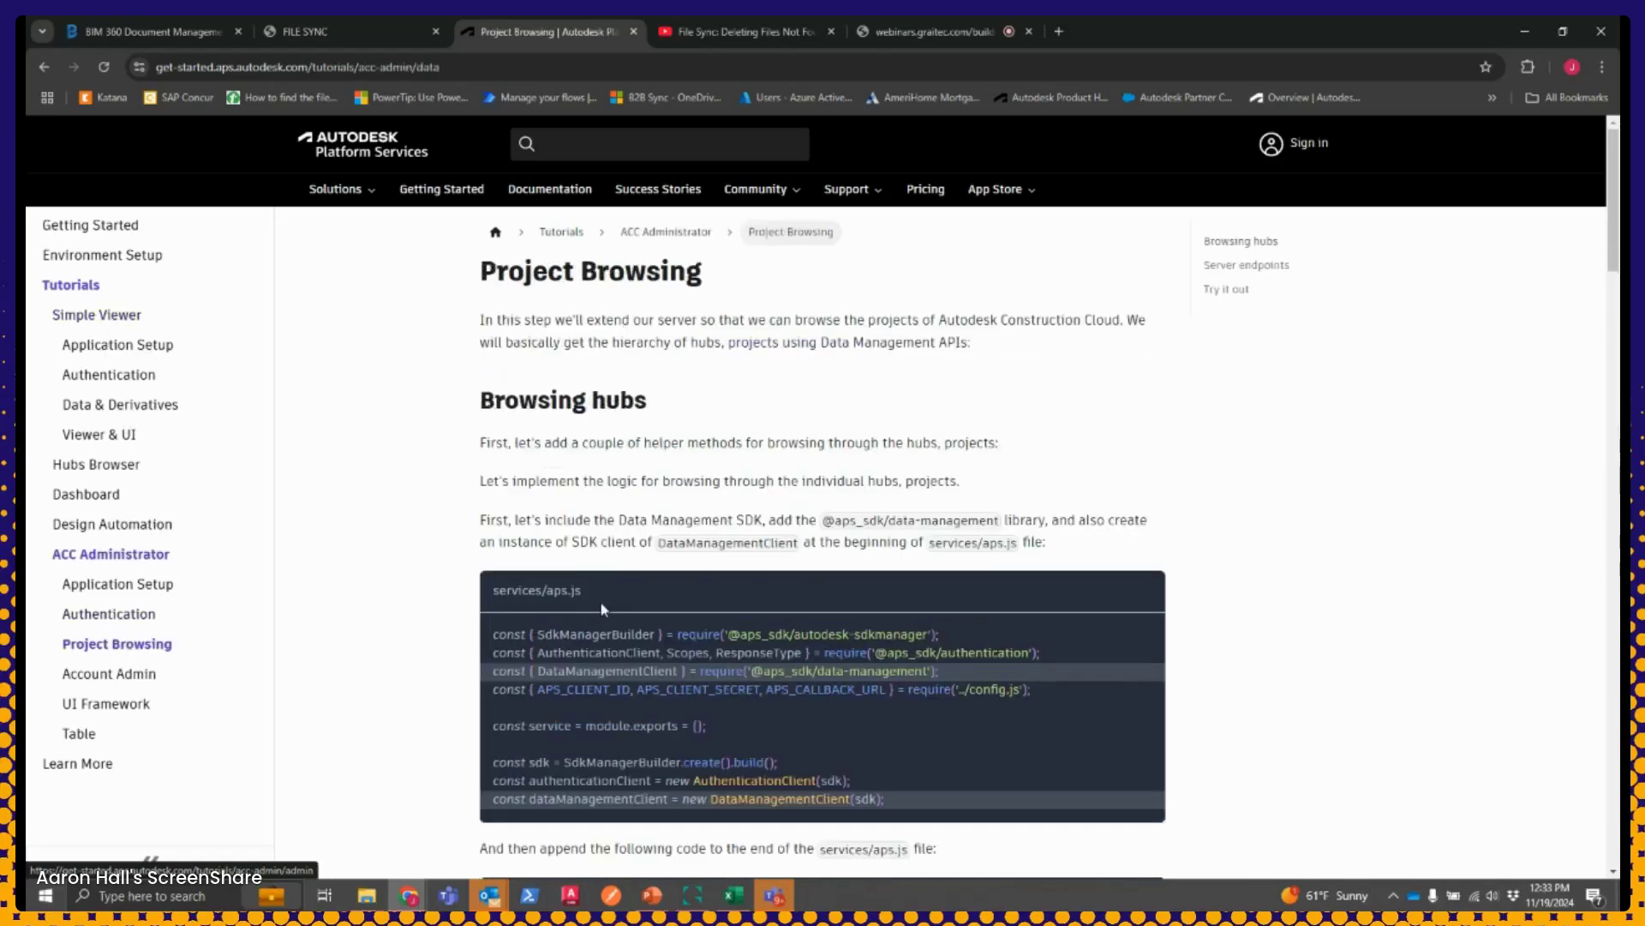
pyautogui.scroll(-4, 244, 672)
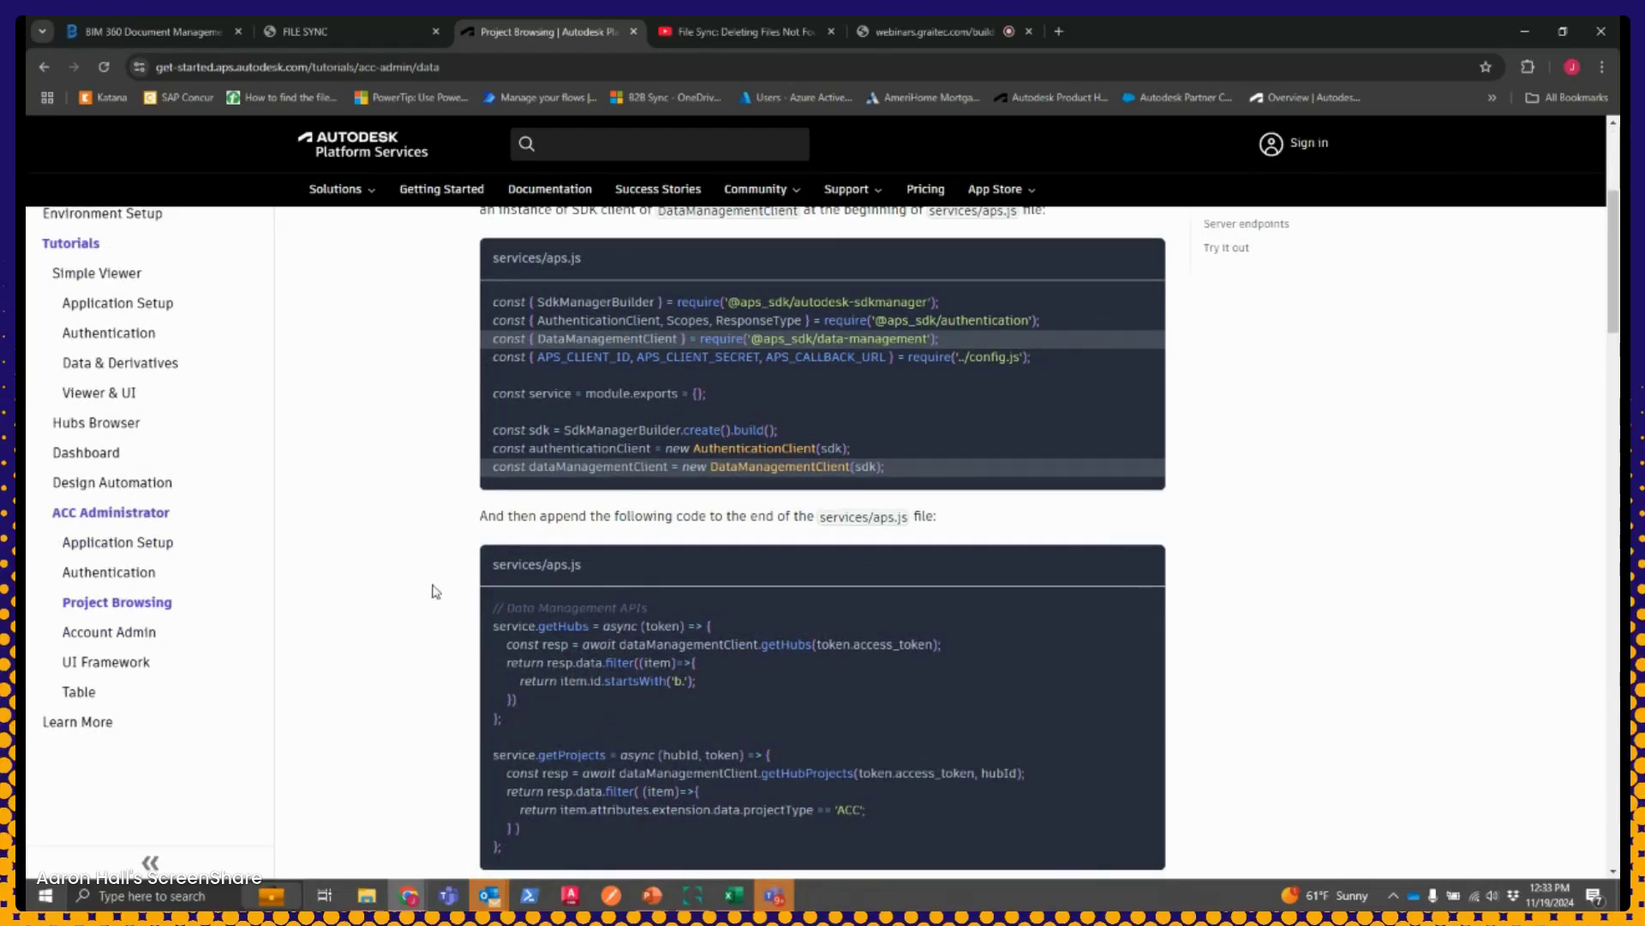
# View the File Sync help page on Scheduling, and bring the test project's backup folder forward in File Explorer
pyautogui.click(319, 39)
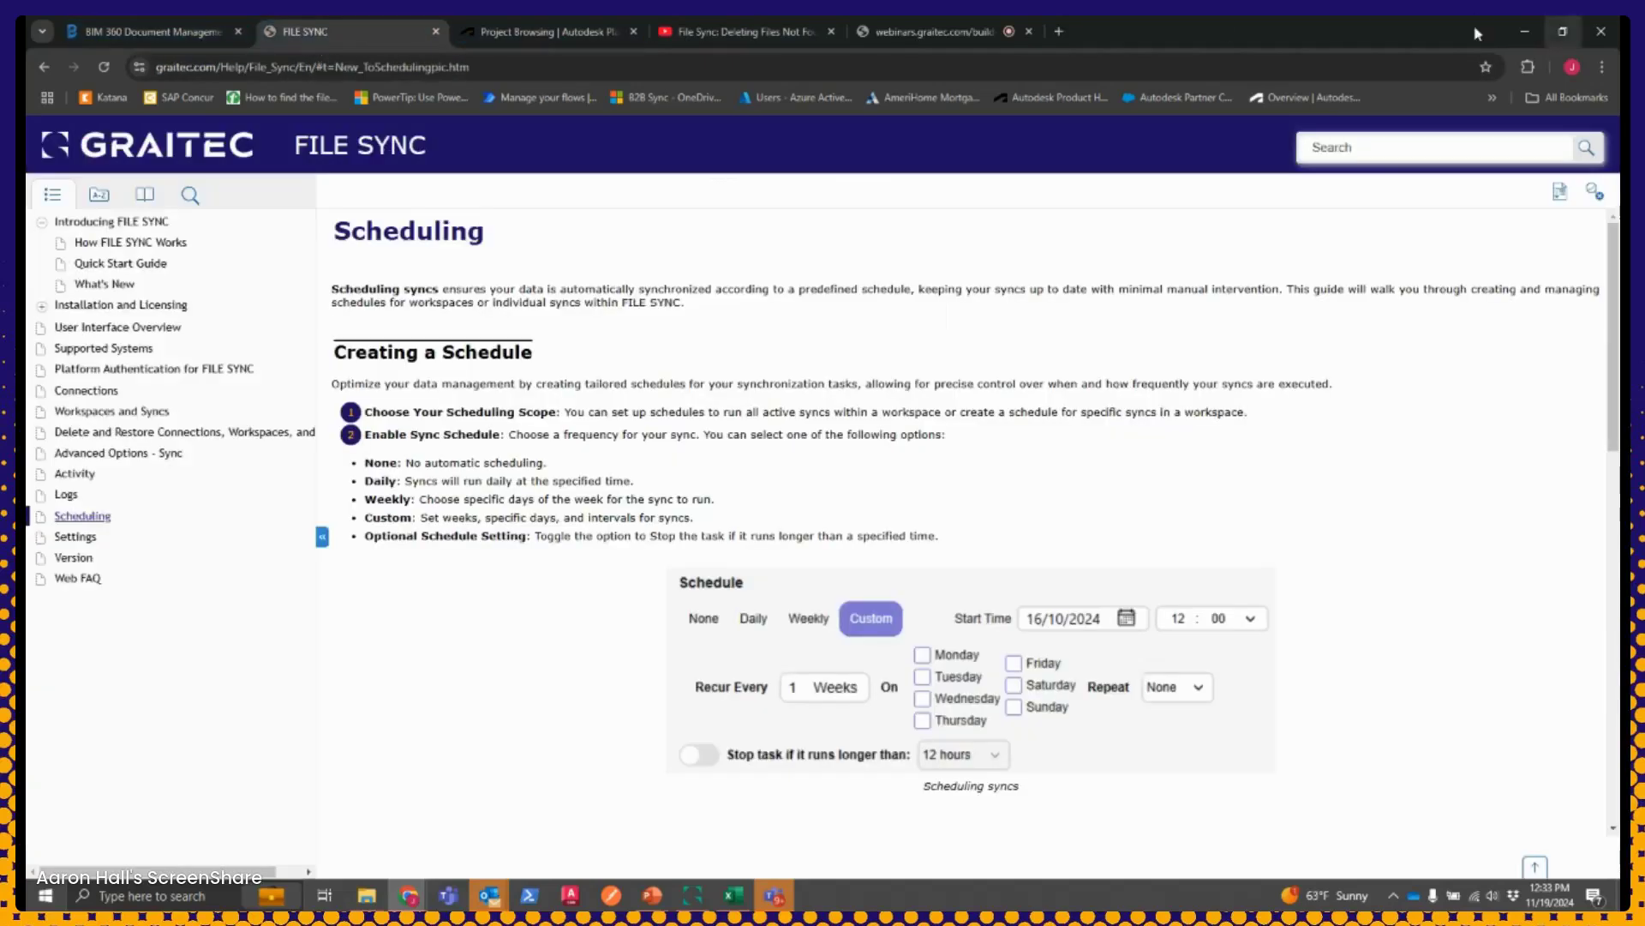
pyautogui.hotkey('alt', 'Tab')
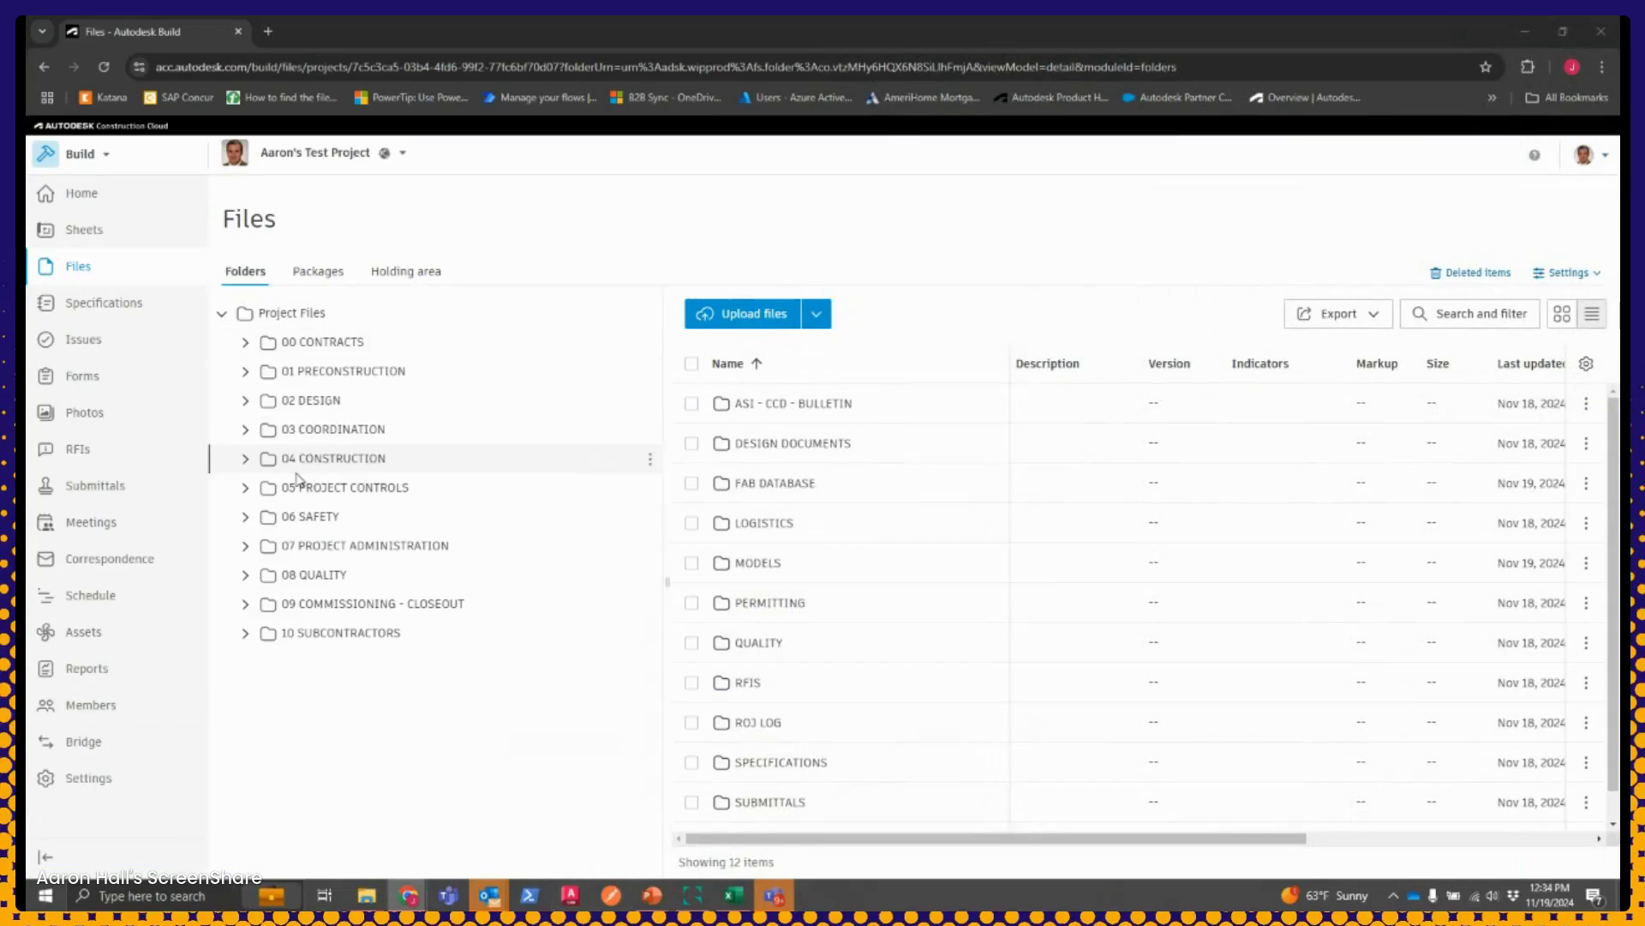
pyautogui.moveTo(366, 895)
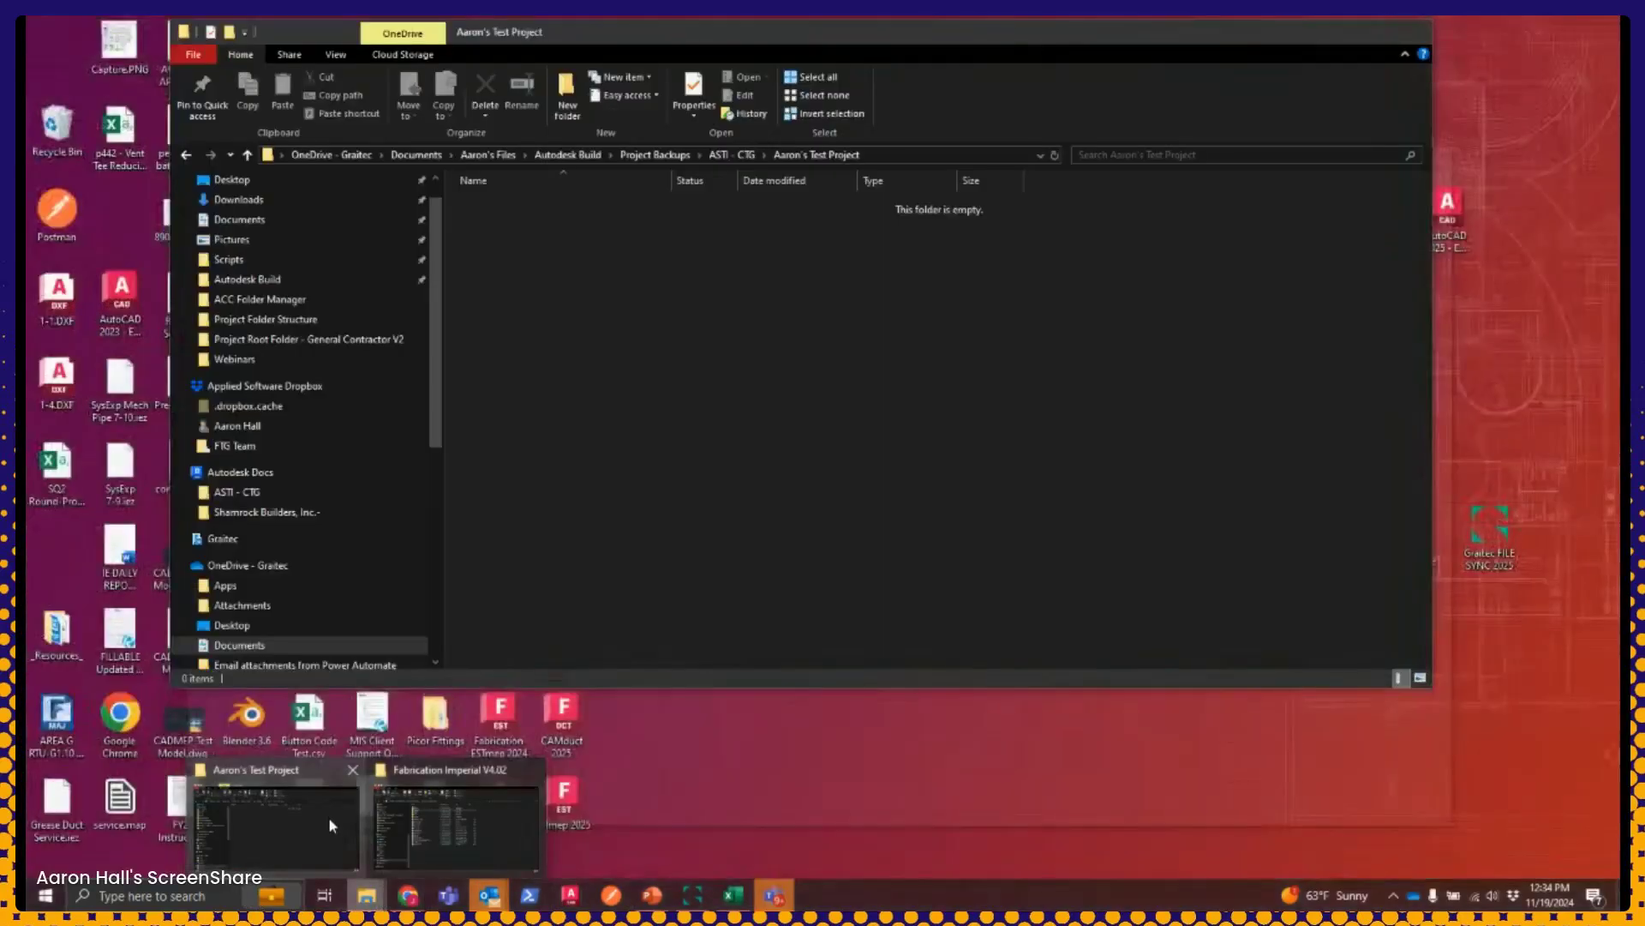
pyautogui.click(328, 816)
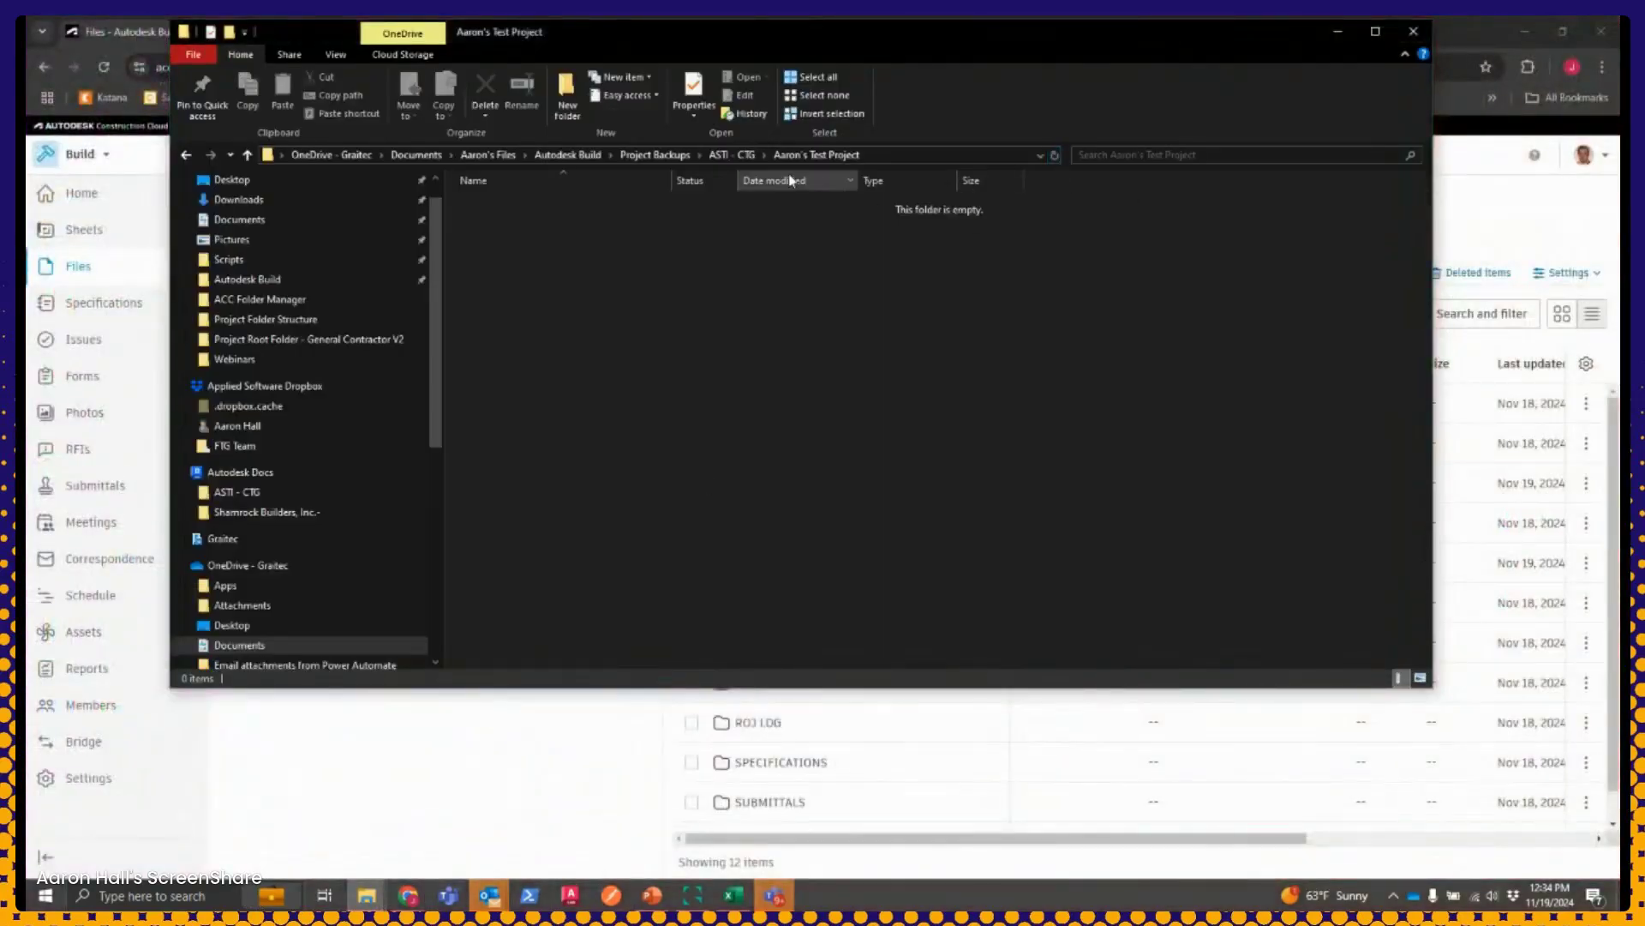
# Reopen the test project's backup folder from ASTI - CTG, and switch to Autodesk Build in the browser to expand the 04 CONSTRUCTION folder
pyautogui.click(735, 154)
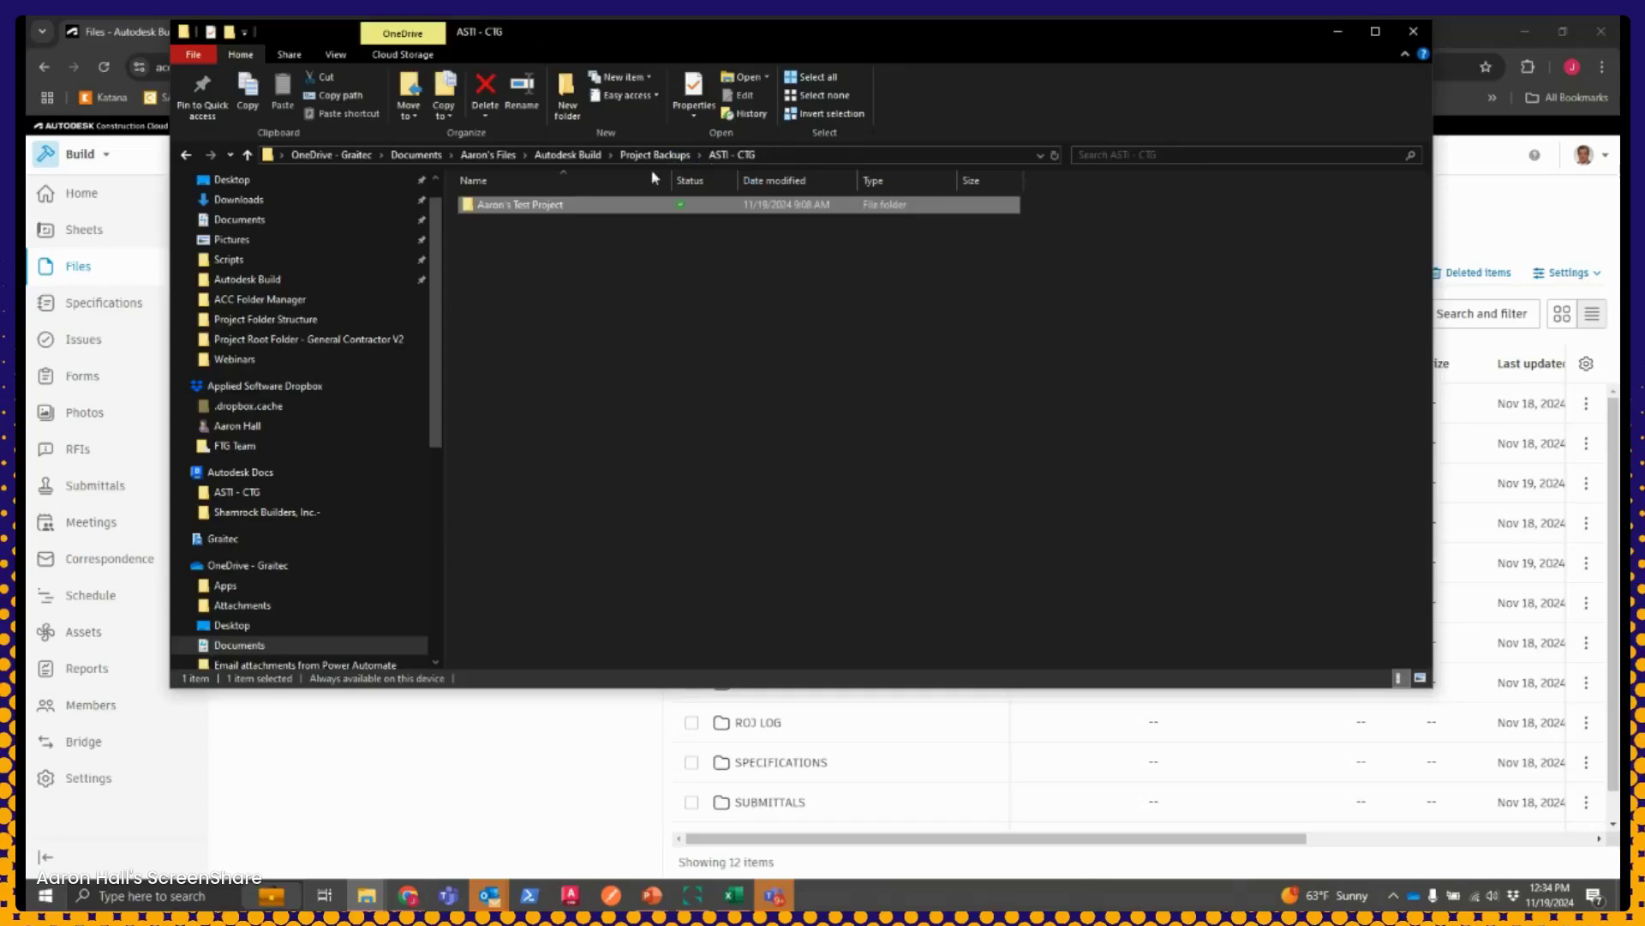
pyautogui.press('Return')
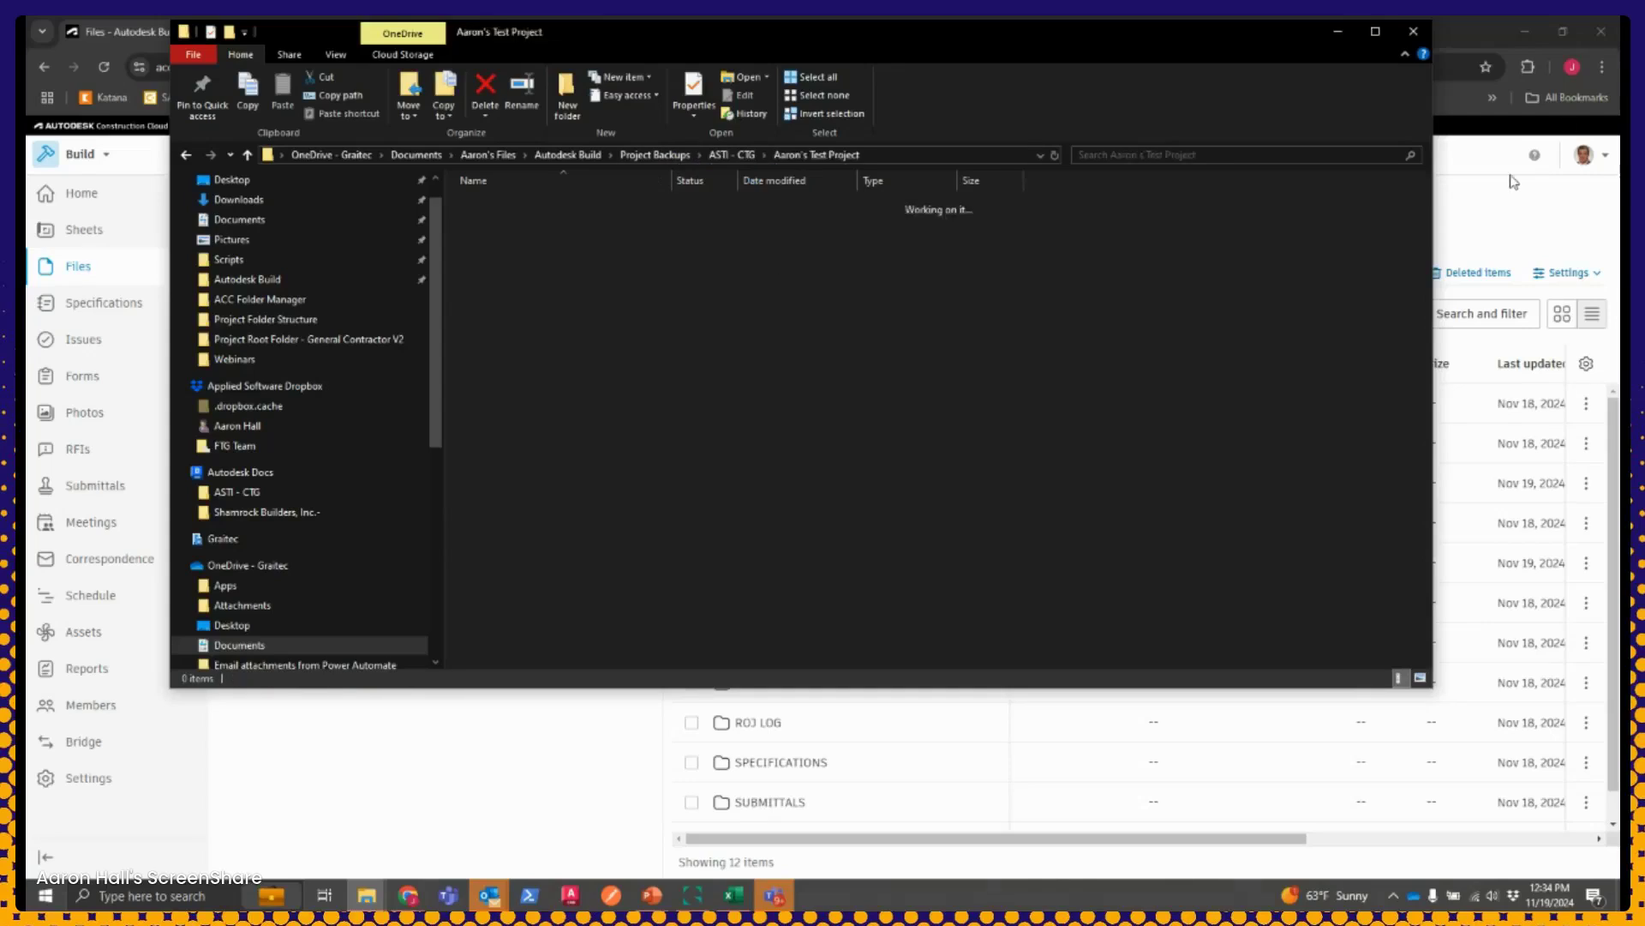
pyautogui.click(1489, 224)
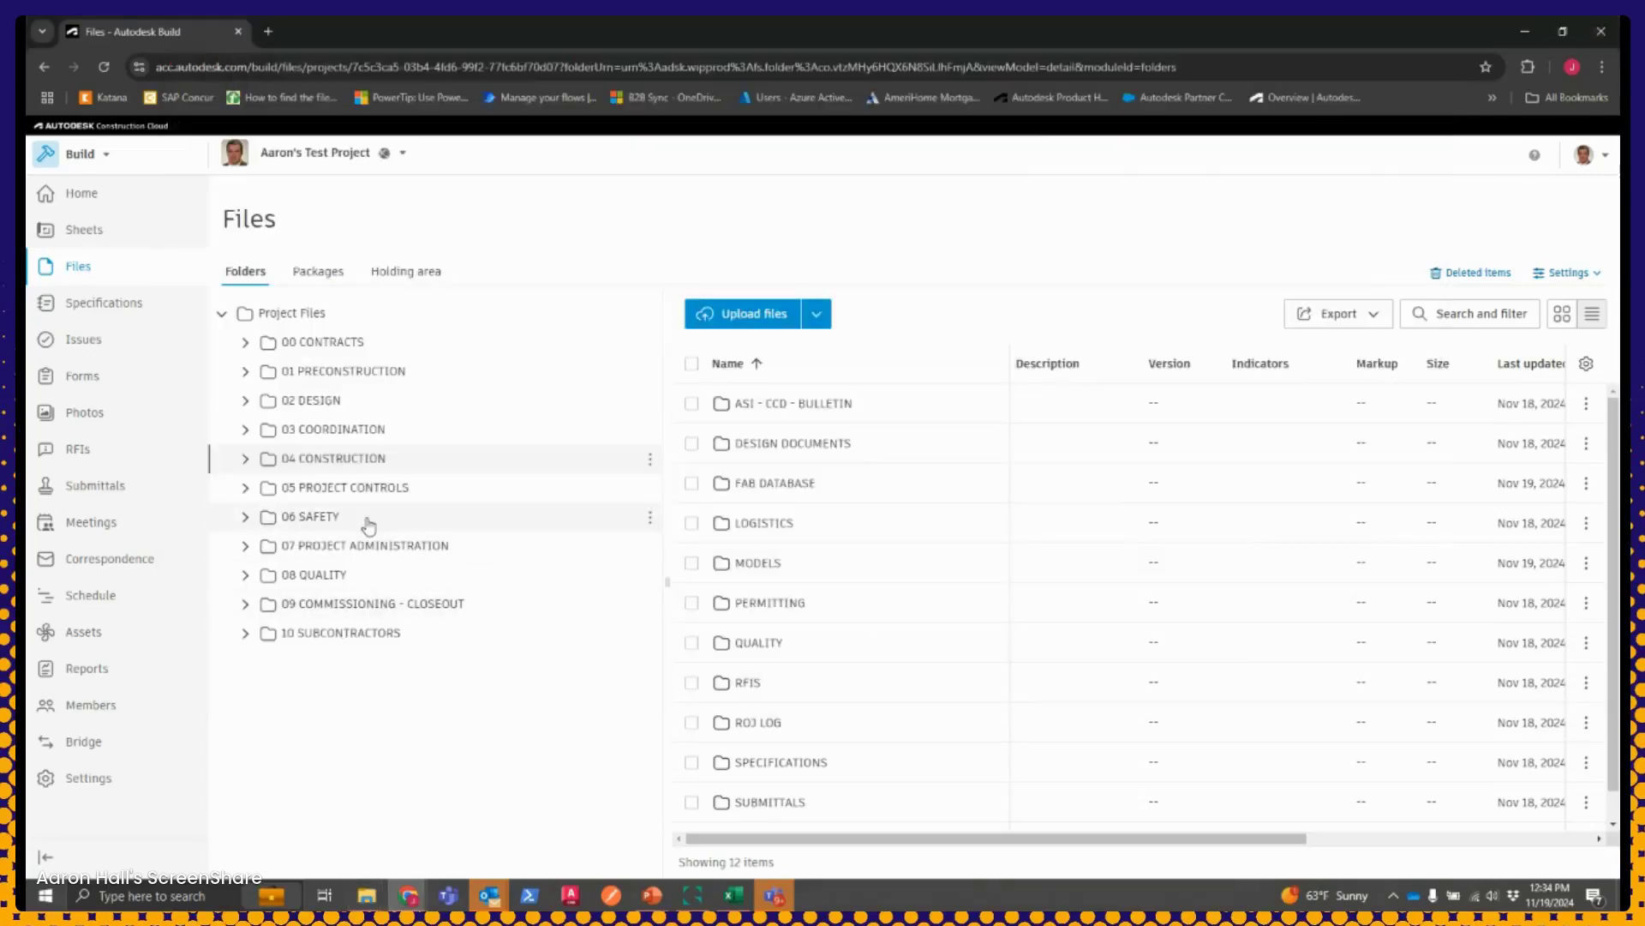
pyautogui.click(245, 458)
# Switch to File Sync, check the activity log of the Autodesk Build - ASTI - CTG to OneDrive job, and minimize the window
pyautogui.click(692, 896)
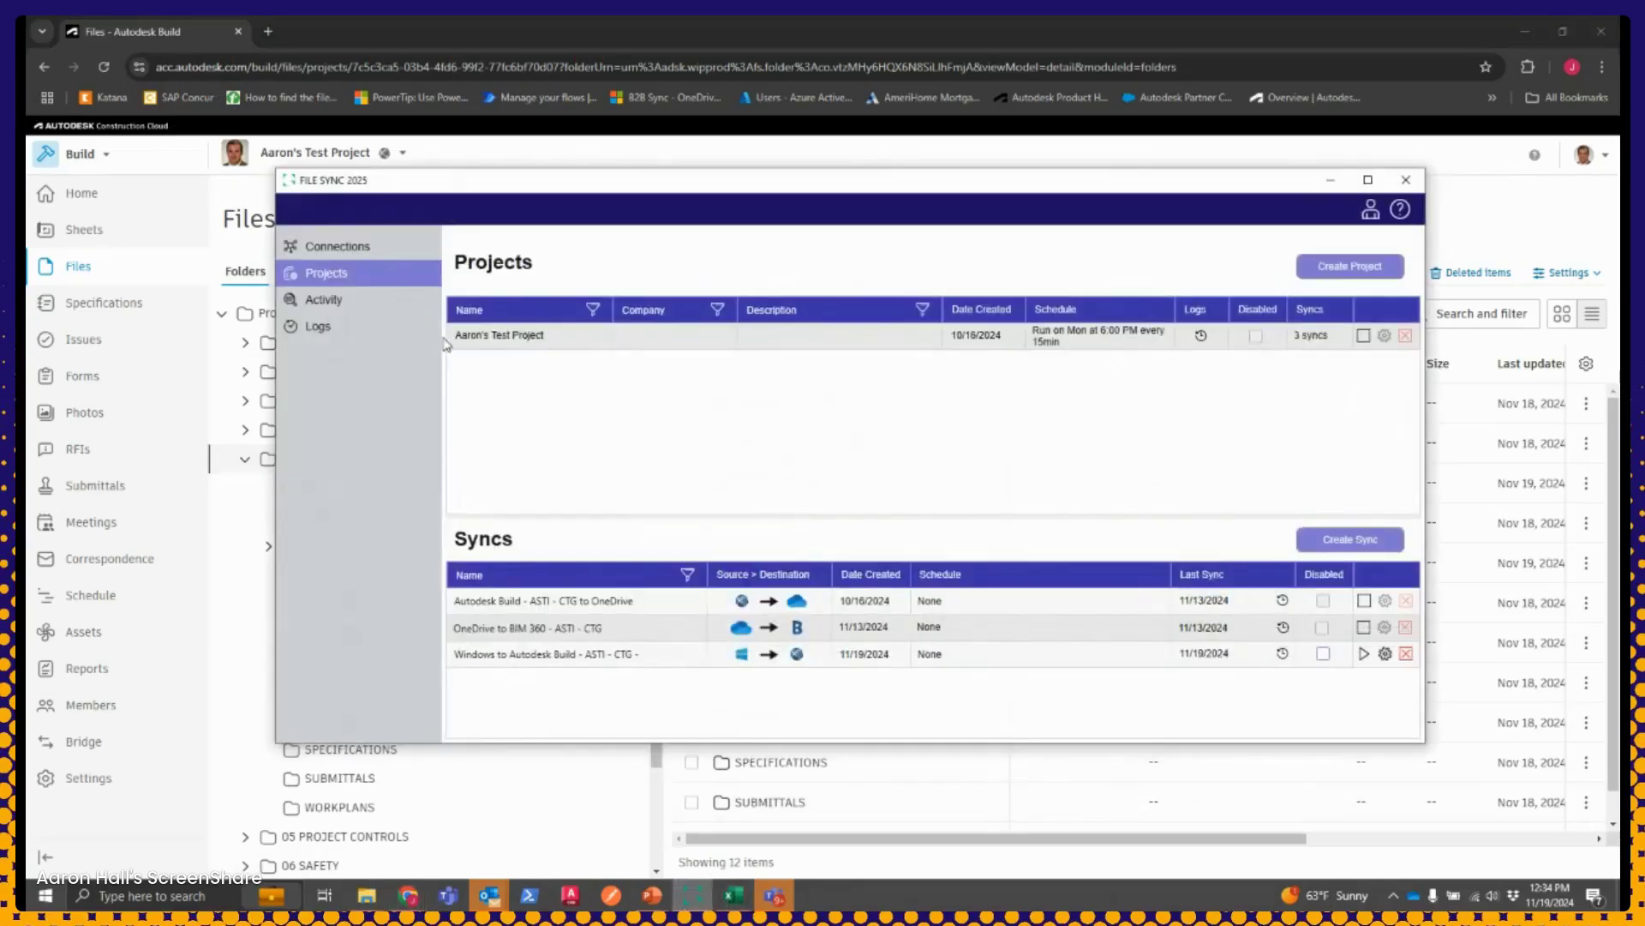
pyautogui.click(368, 299)
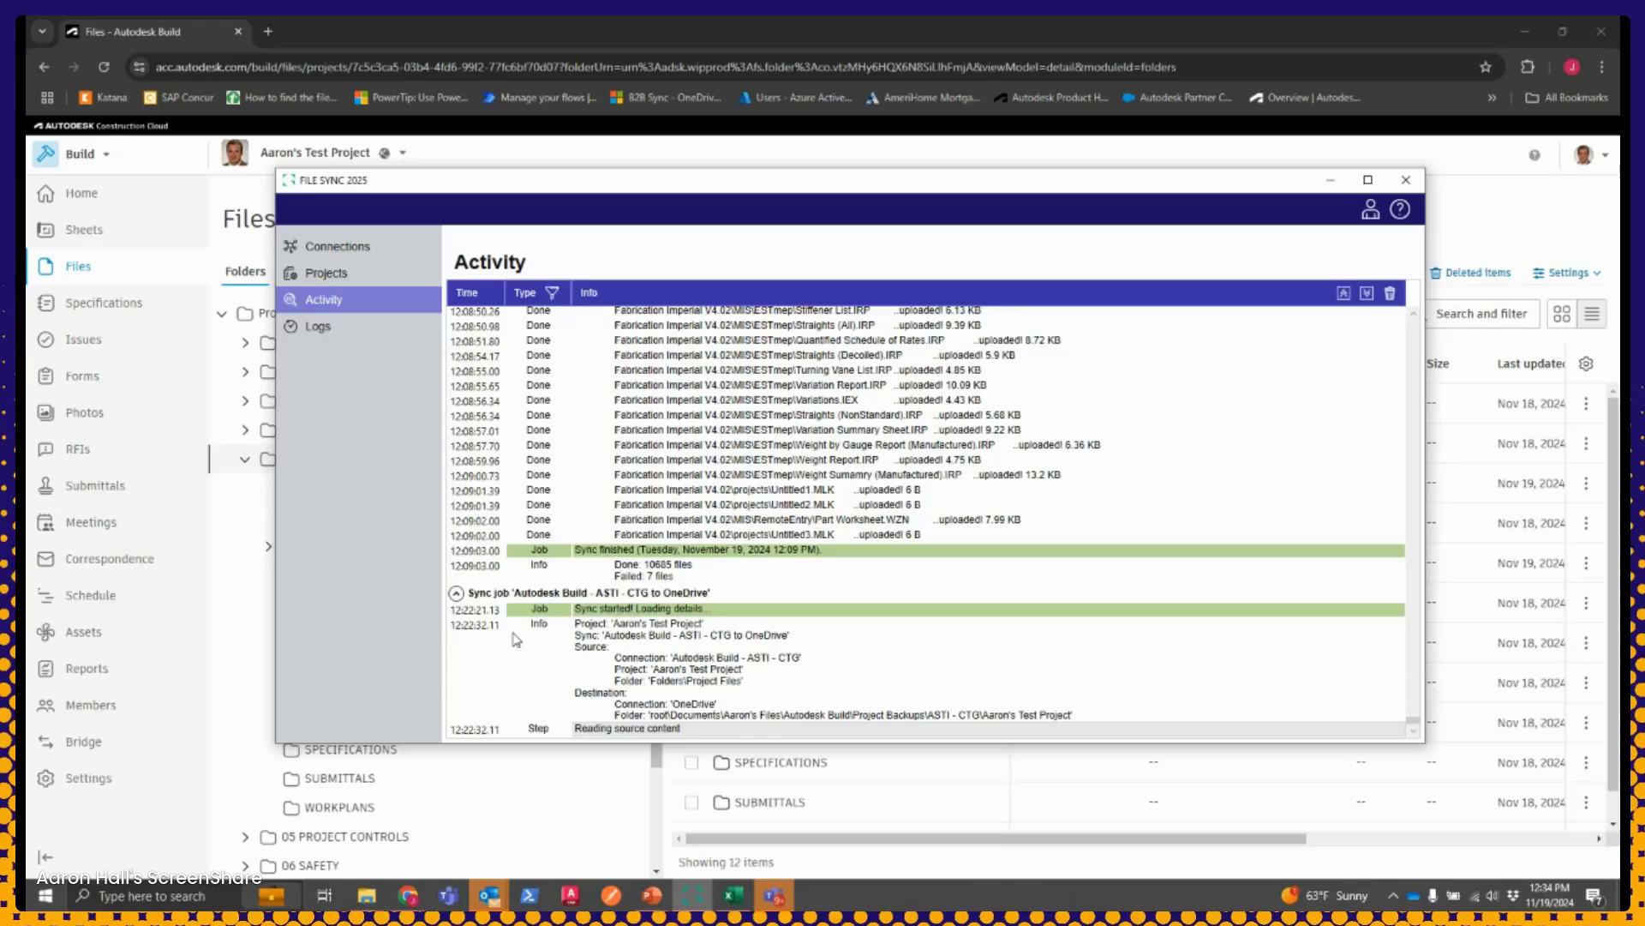
pyautogui.click(670, 651)
pyautogui.click(710, 735)
pyautogui.click(1333, 181)
# Collapse the 04 CONSTRUCTION folder in Autodesk Build, and switch to the PowerPoint slide show at the Customer Trial Access slide
pyautogui.click(246, 461)
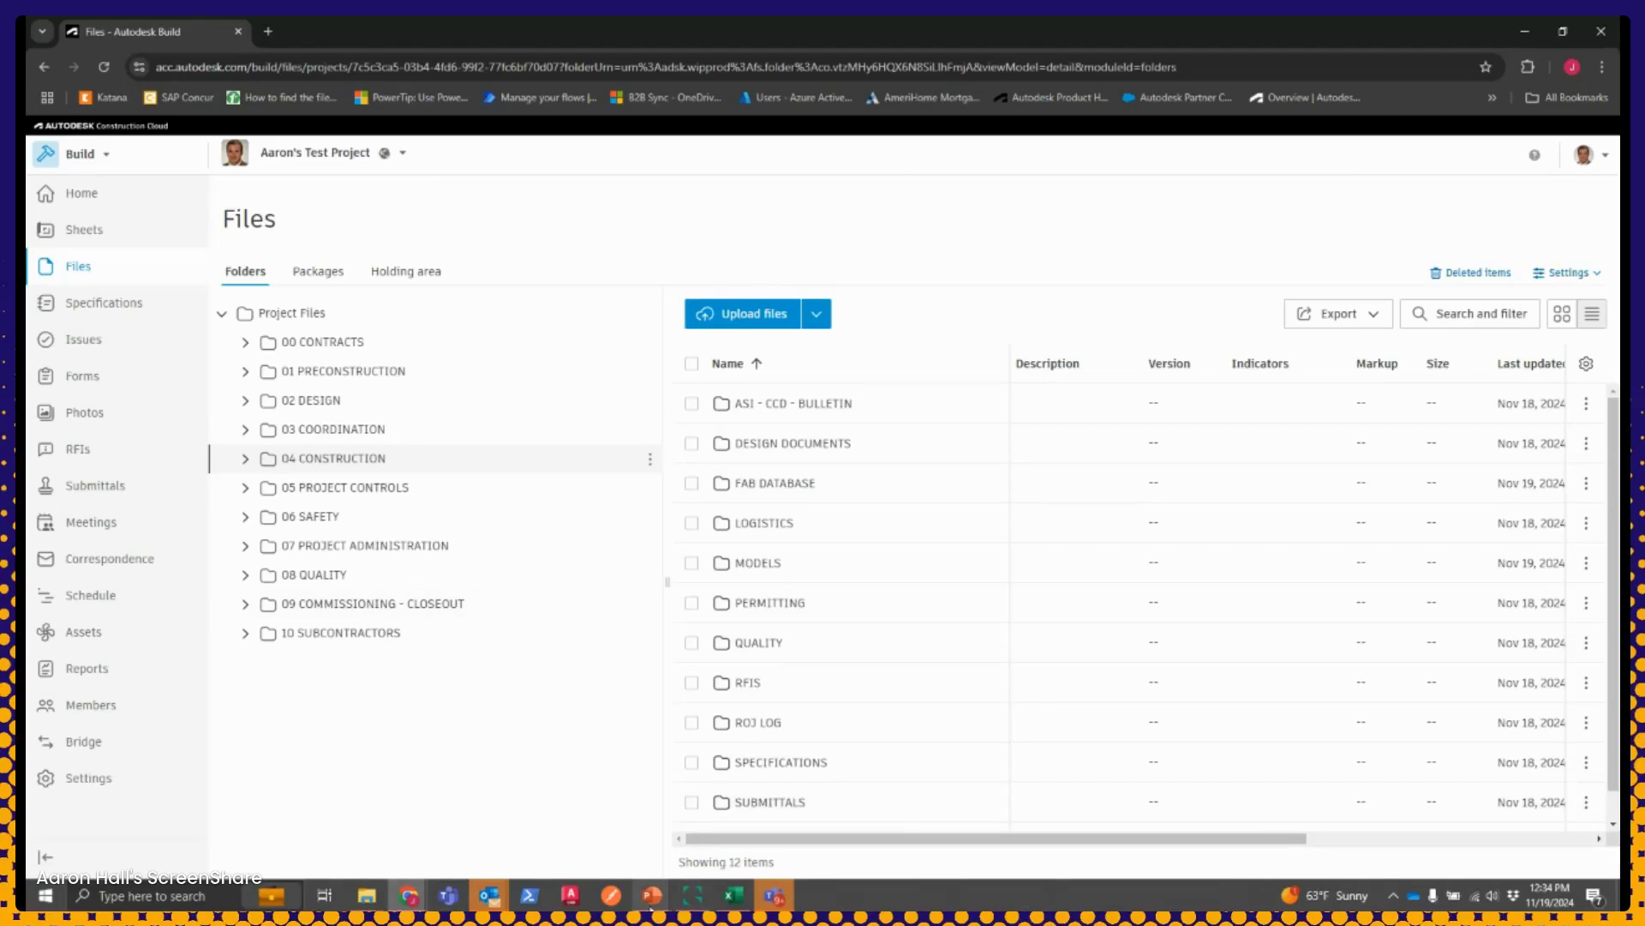
pyautogui.moveTo(651, 896)
pyautogui.moveTo(497, 831)
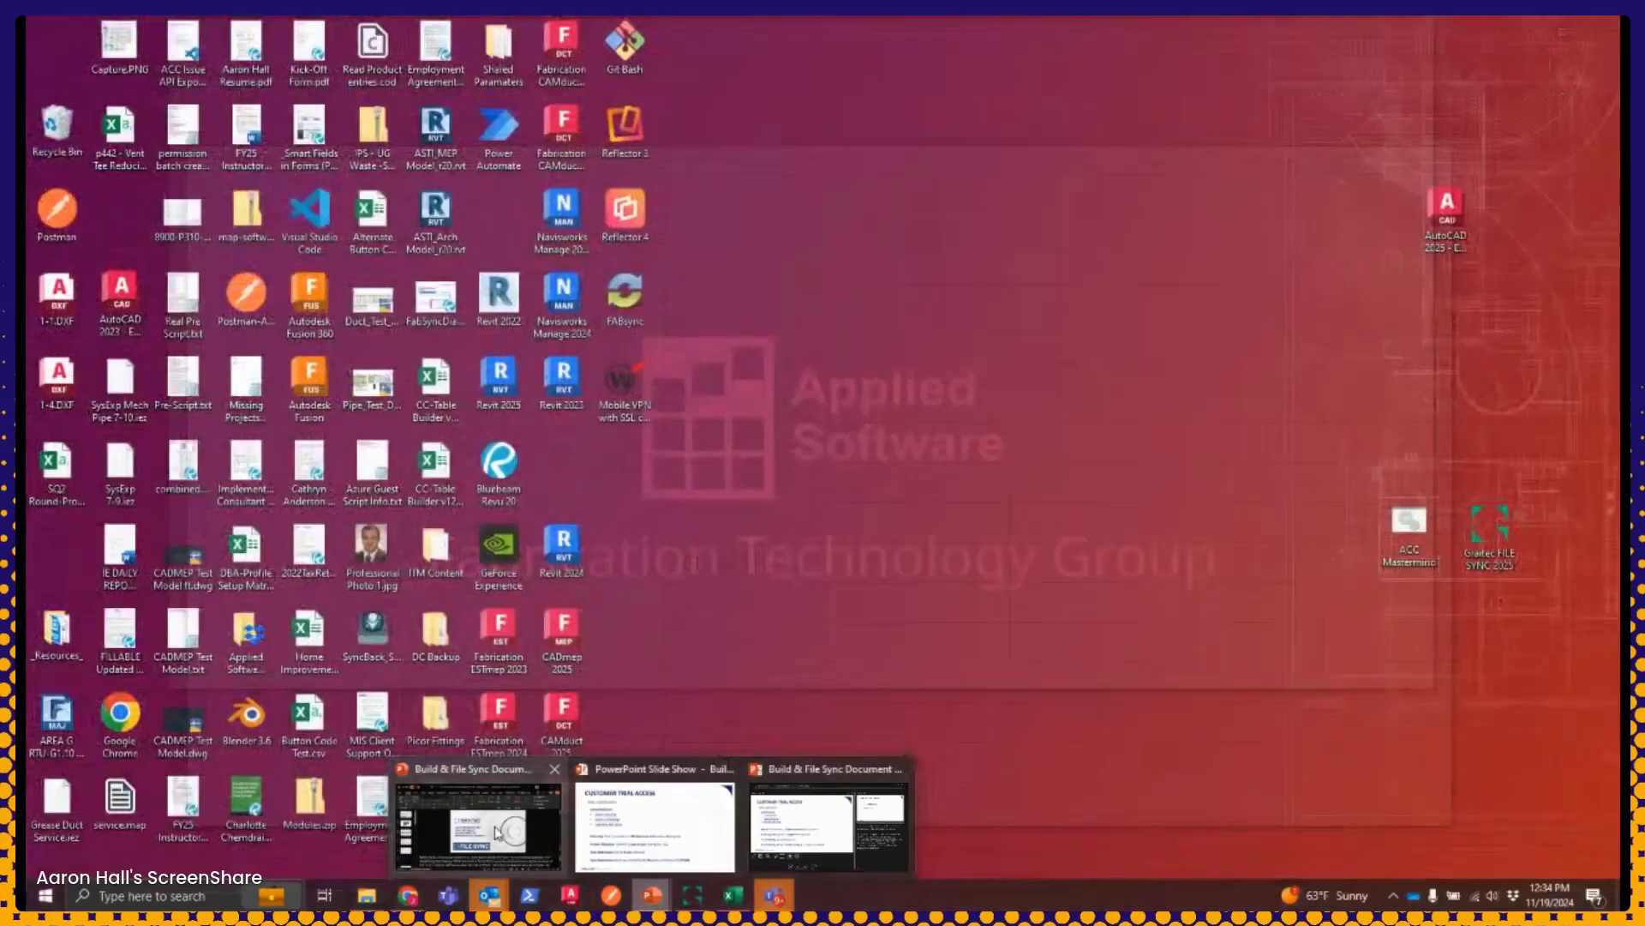
pyautogui.click(654, 823)
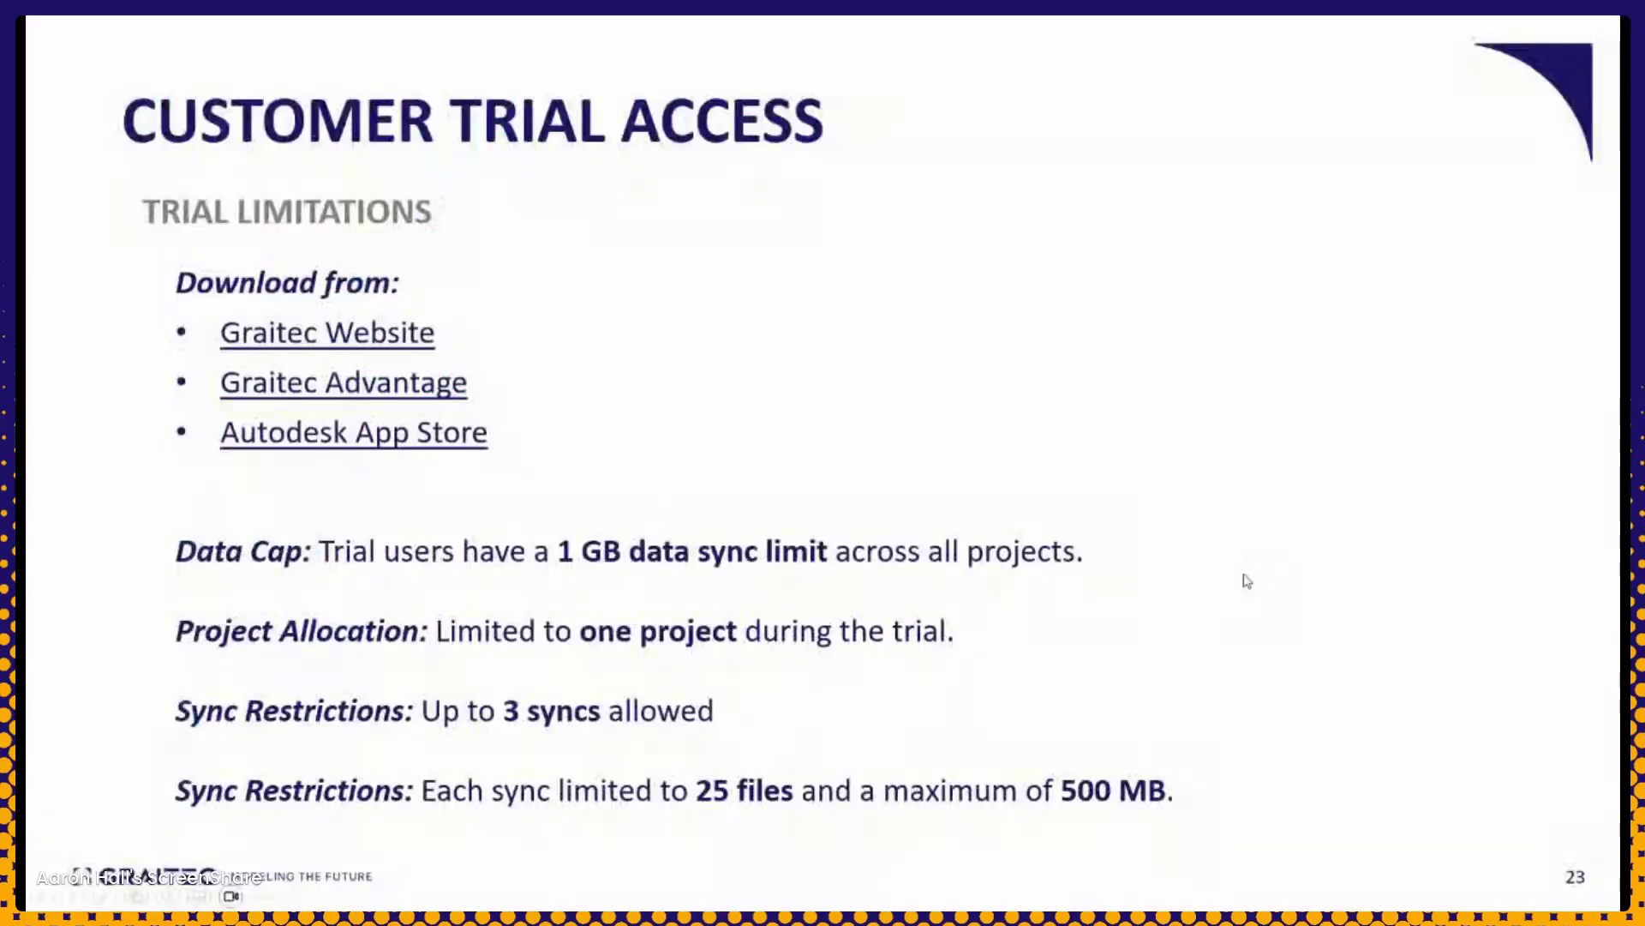